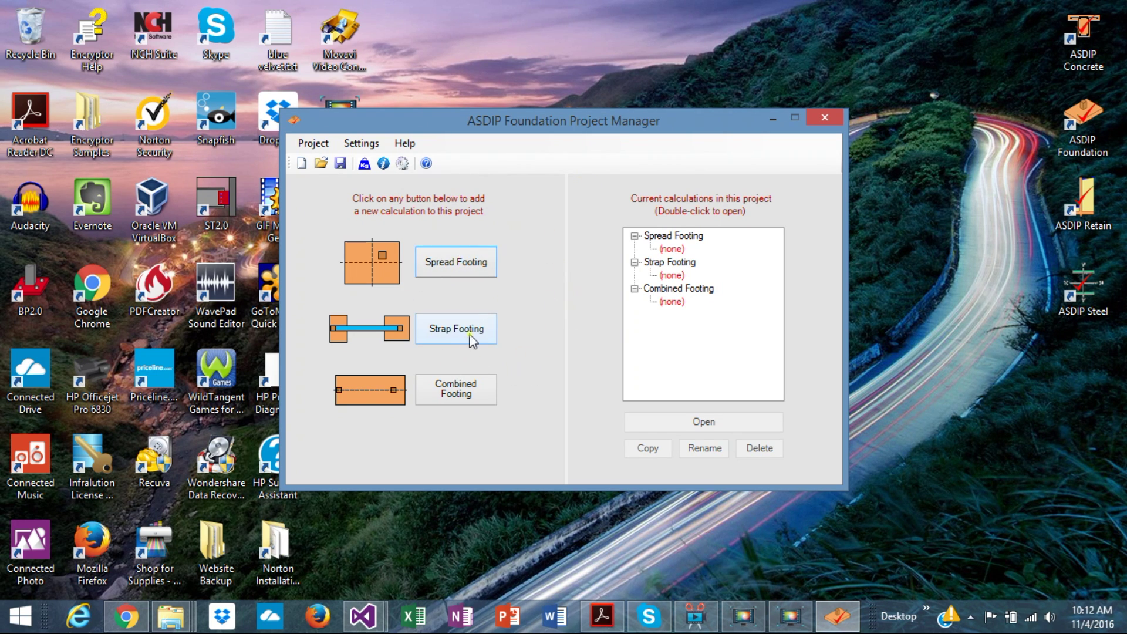
left_click(373, 148)
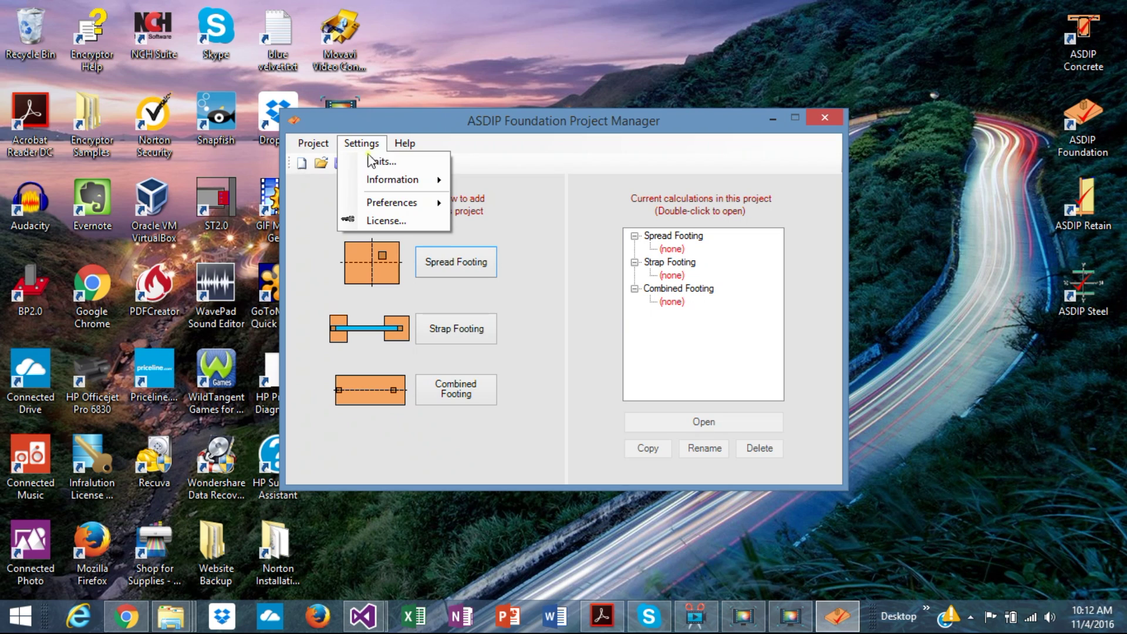
mouse_move(317, 147)
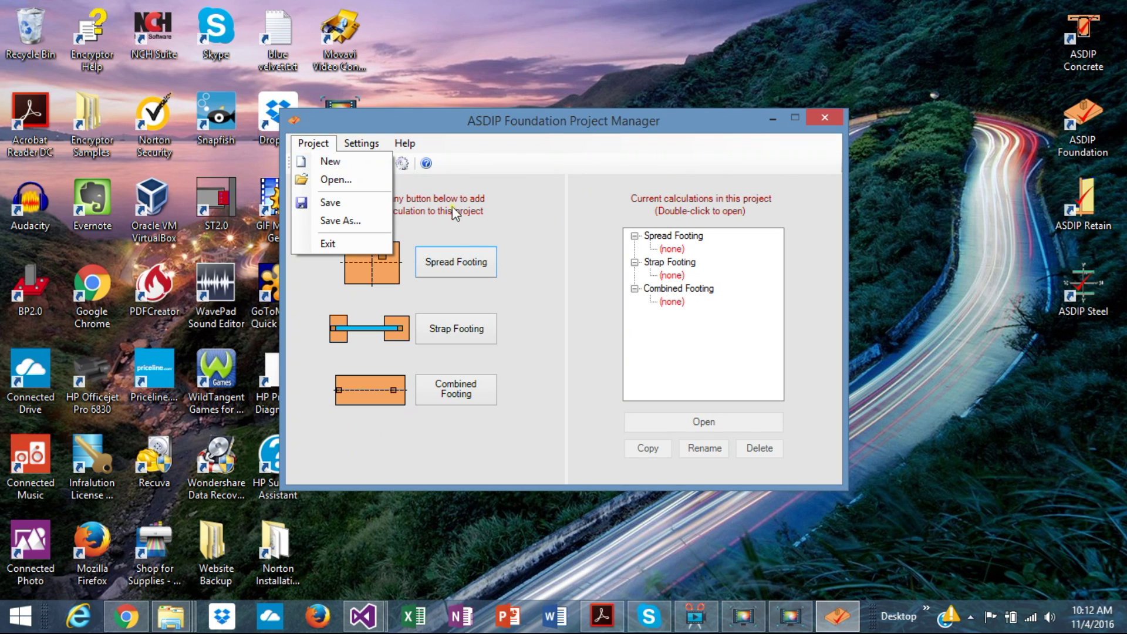
left_click(554, 220)
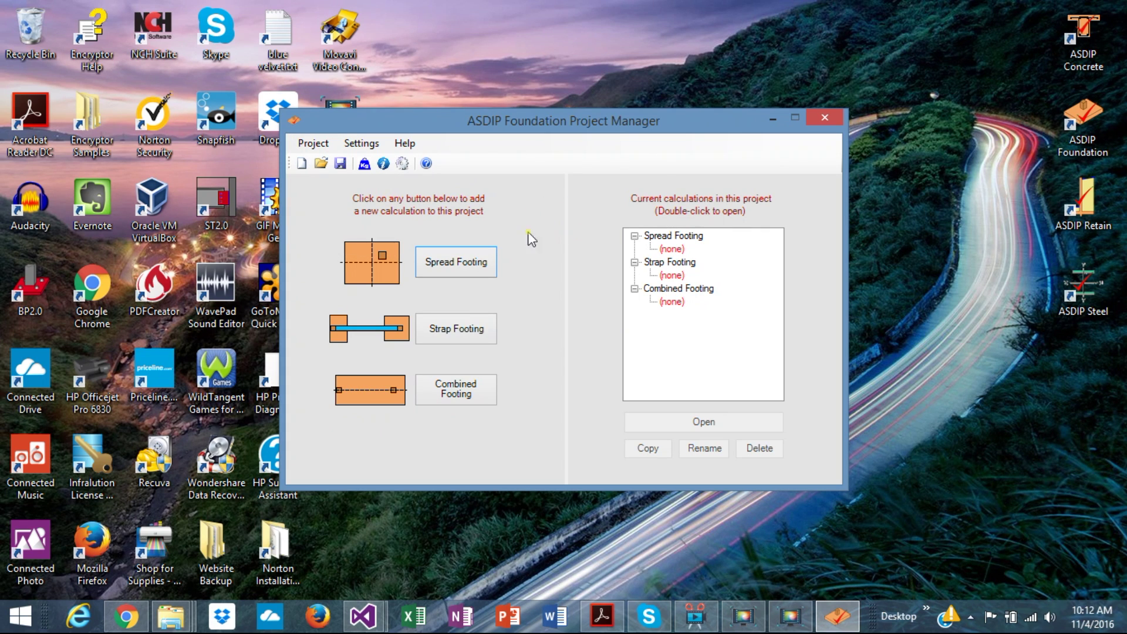
Add a spread footing calculation named sfddgsg to the project and open it
left_click(461, 266)
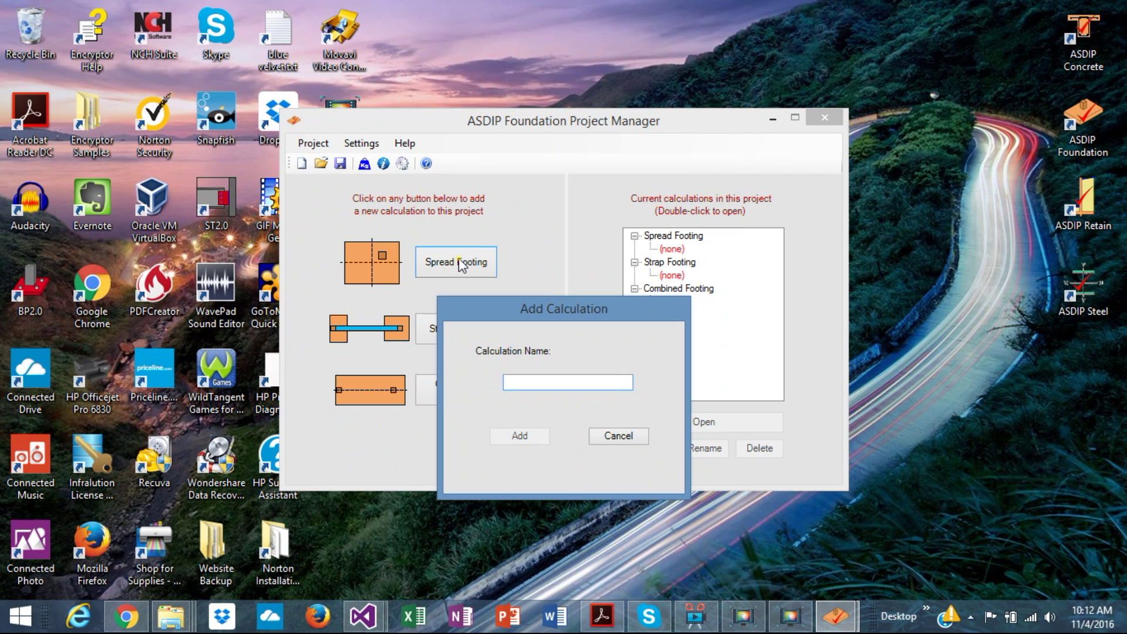
type("sfddgsg")
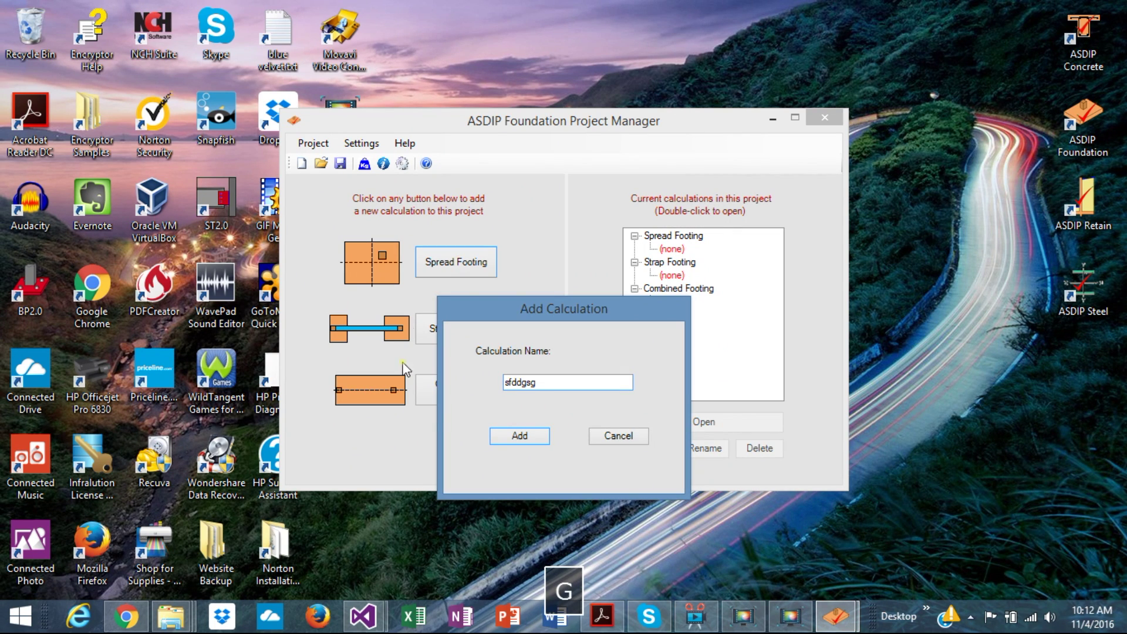
left_click(512, 434)
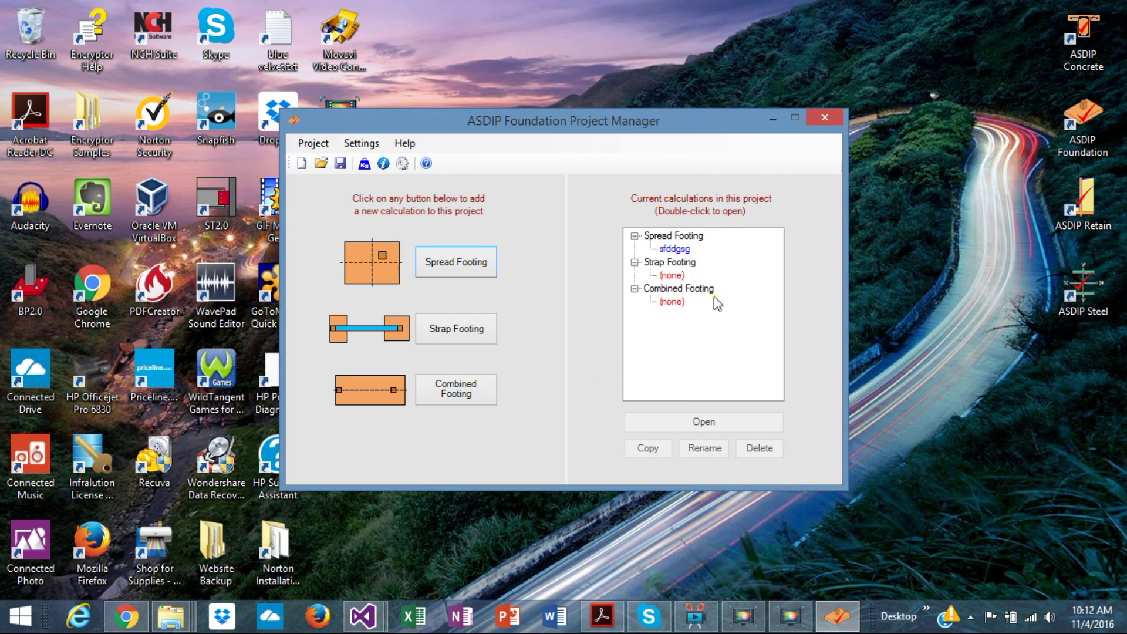
double_click(675, 249)
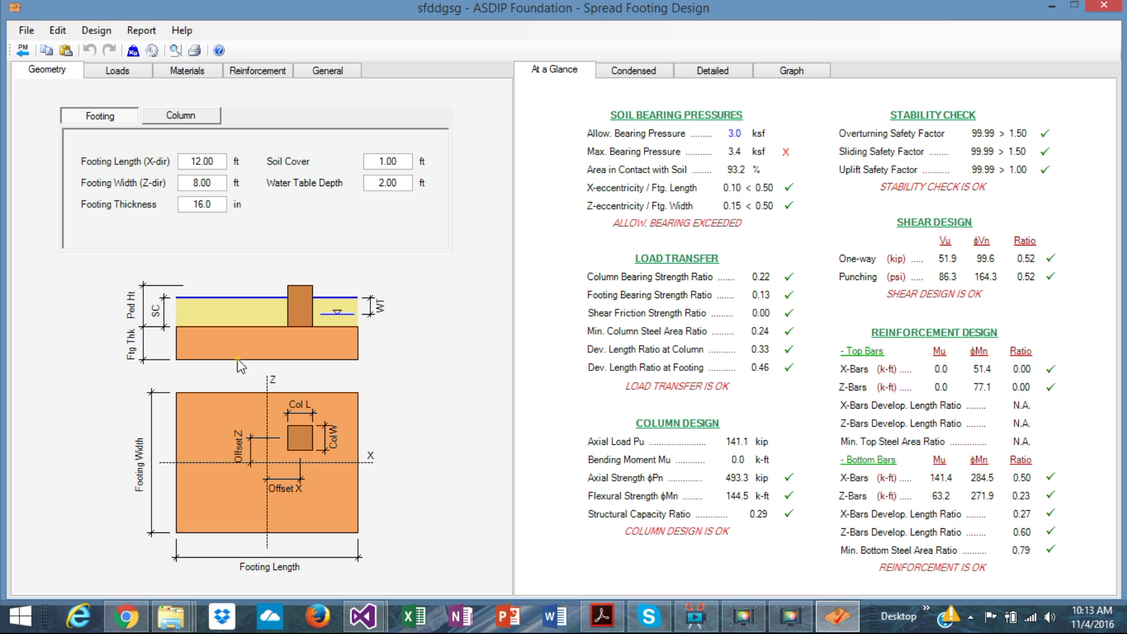
Review the geometry inputs of the footing and of the column
left_click(176, 117)
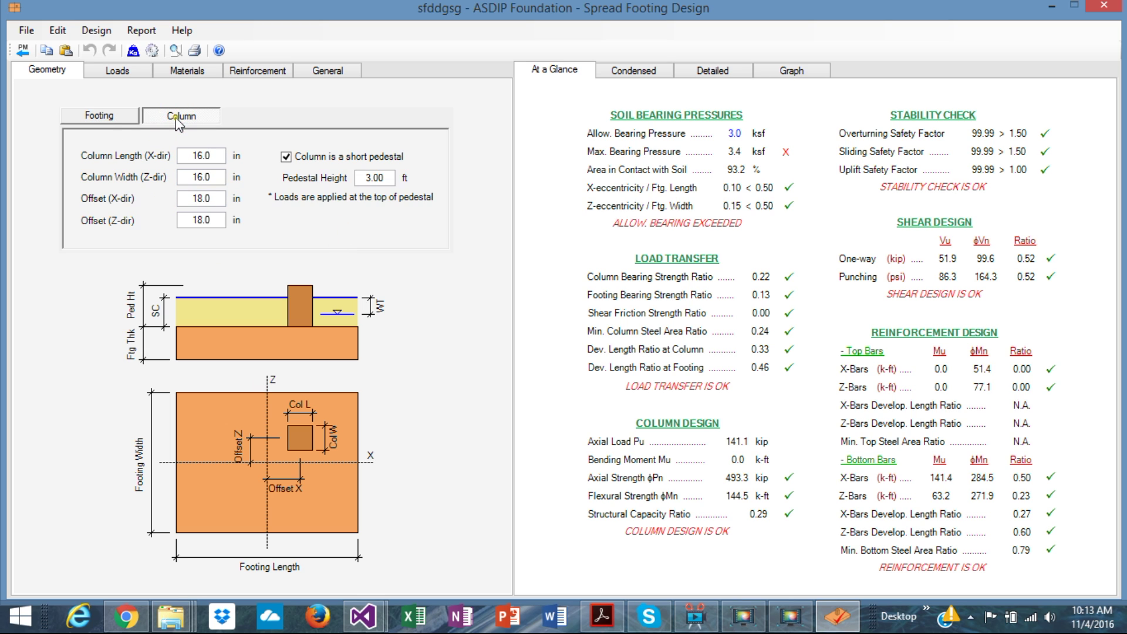
left_click(96, 116)
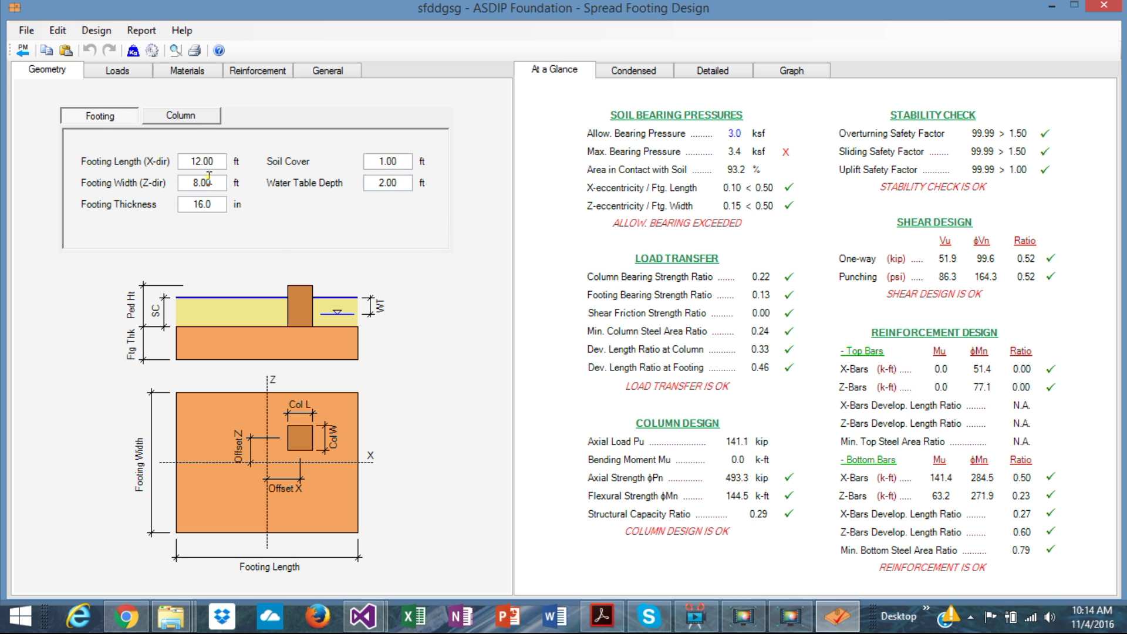
left_click(192, 119)
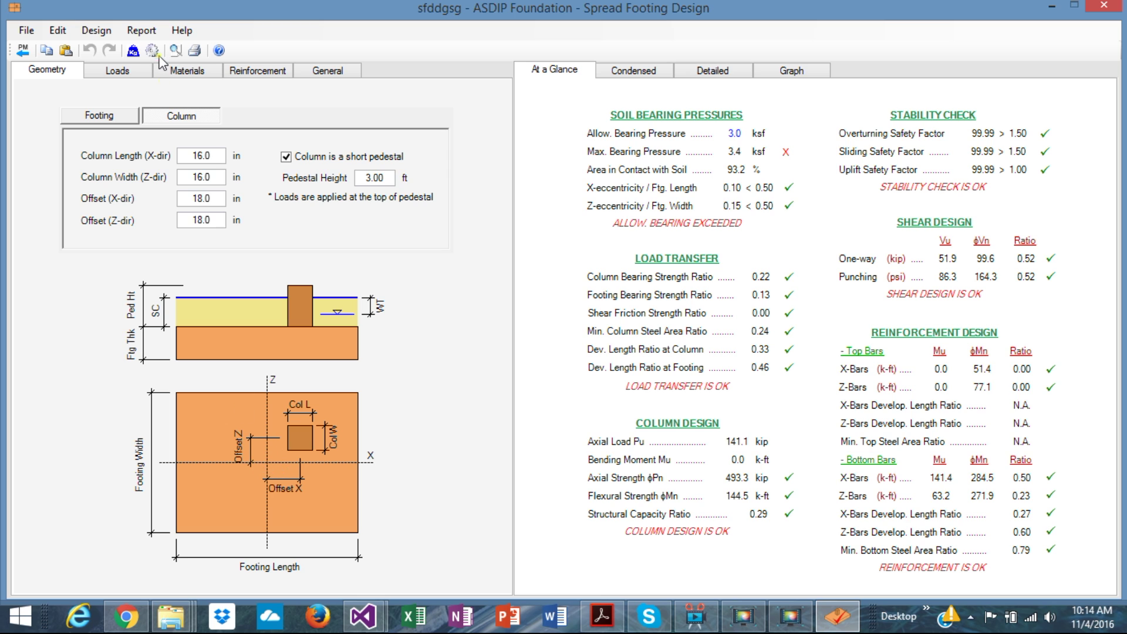
Compare the service and factored inputs of a single pre-combined load set with the nominal load inputs, ending on nominal live loads
left_click(116, 72)
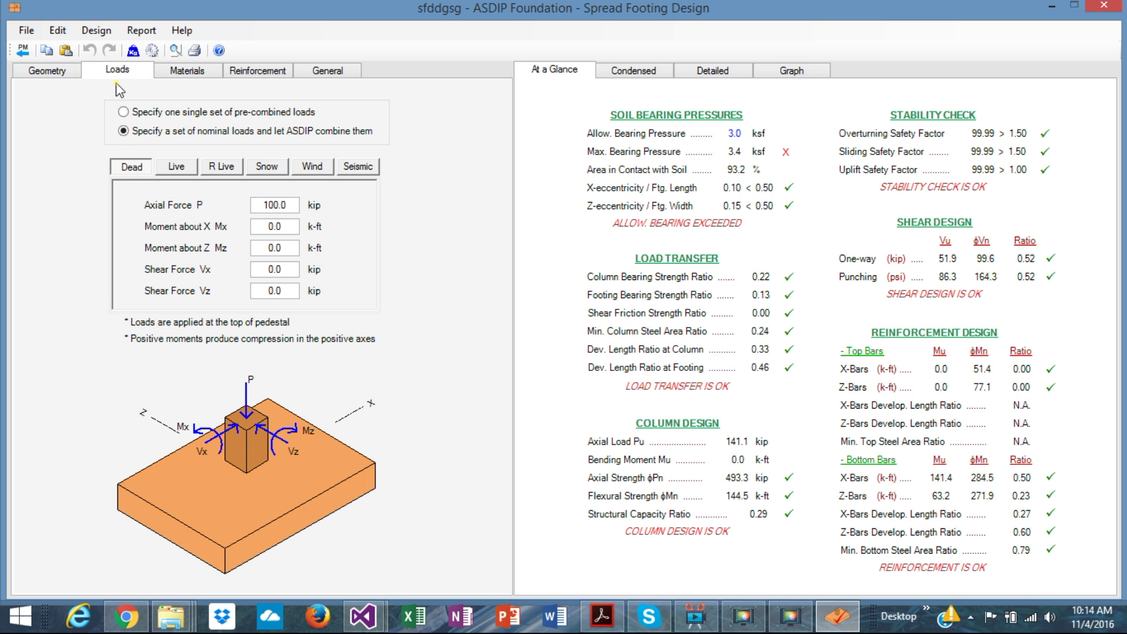
left_click(131, 111)
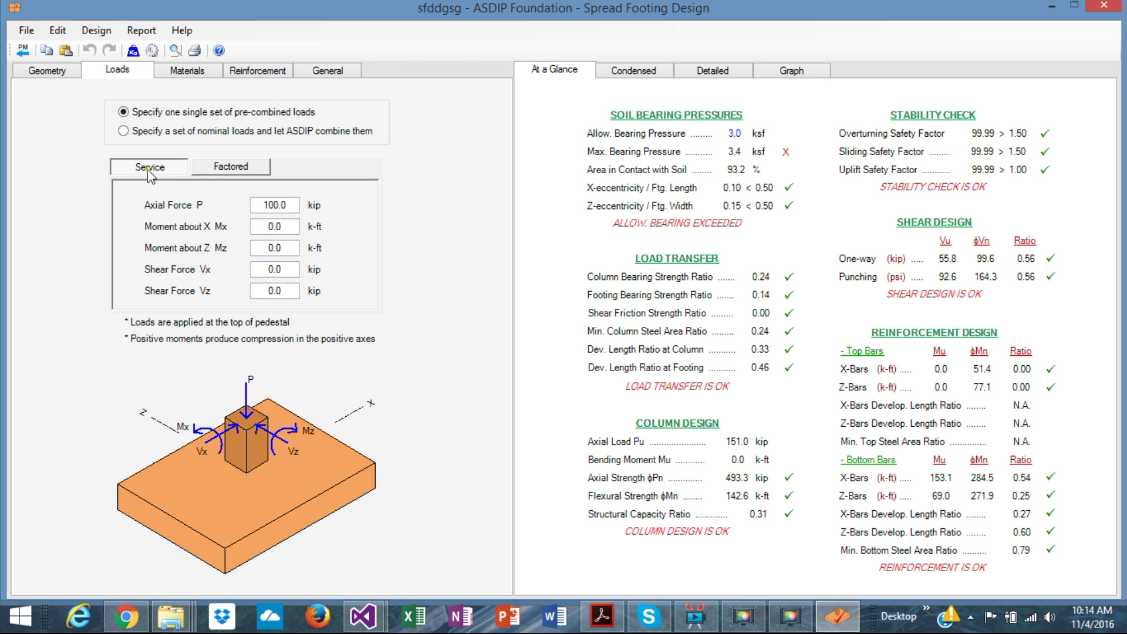
left_click(228, 173)
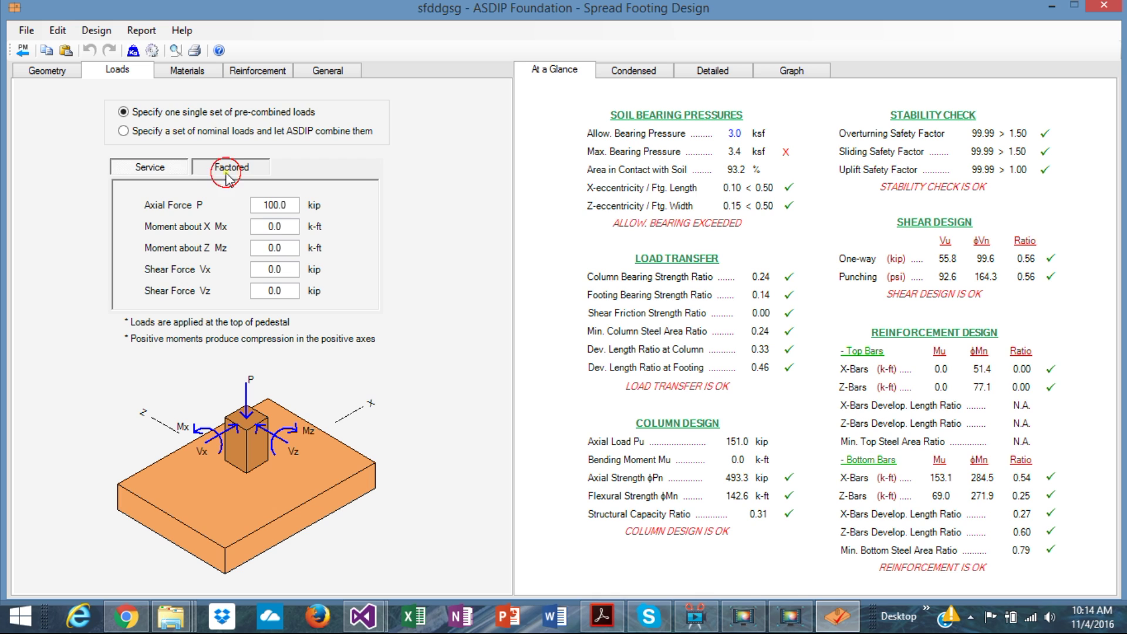
left_click(165, 173)
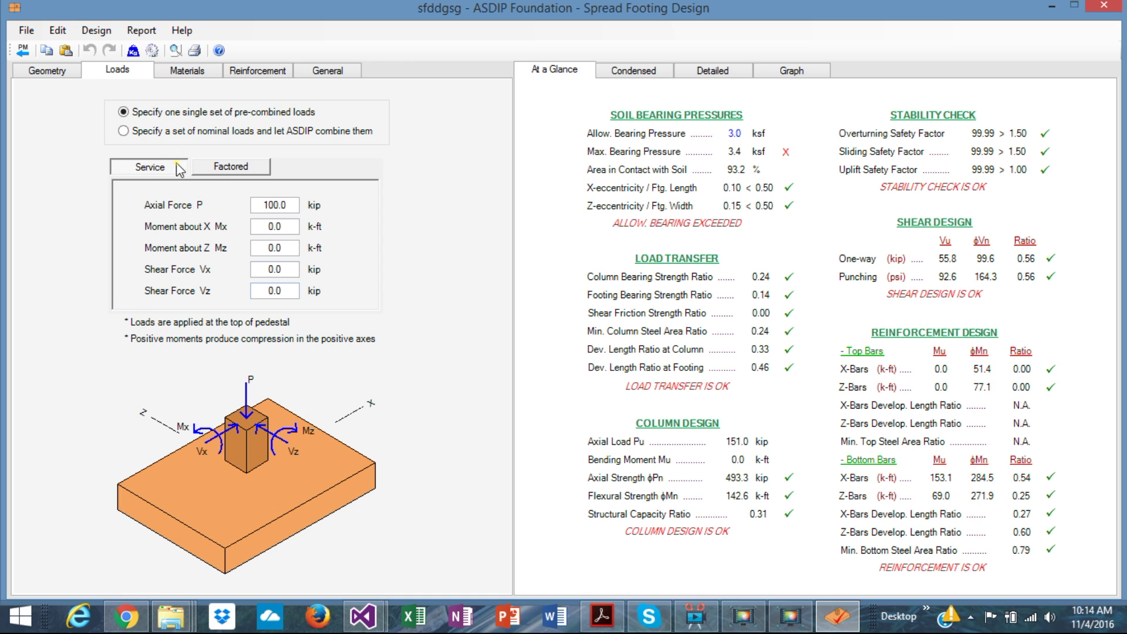
left_click(124, 130)
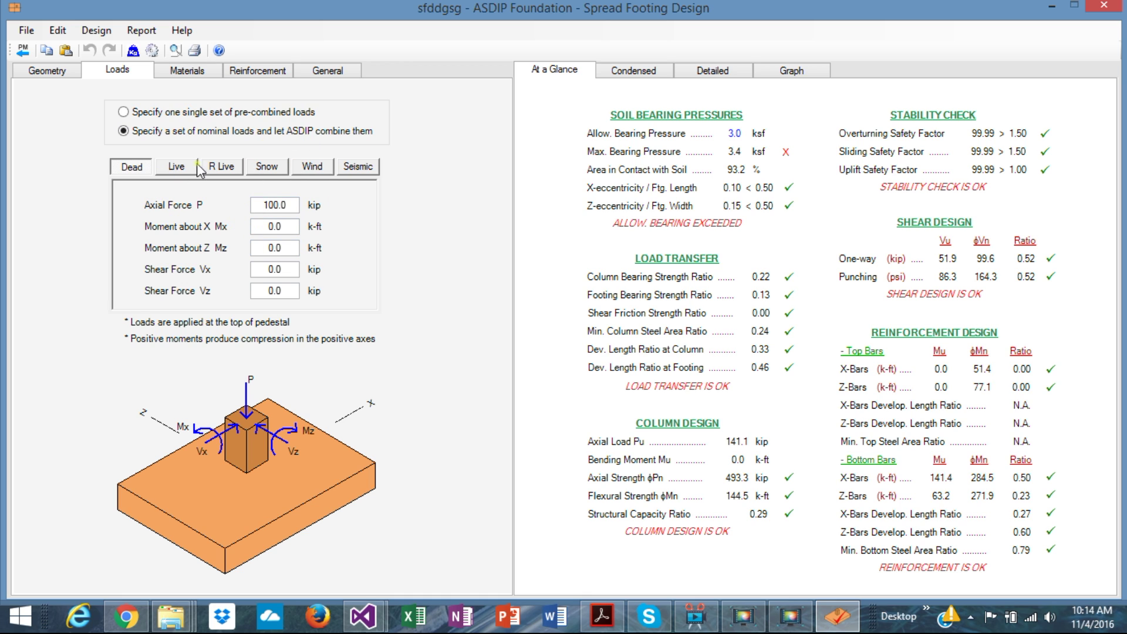
left_click(176, 168)
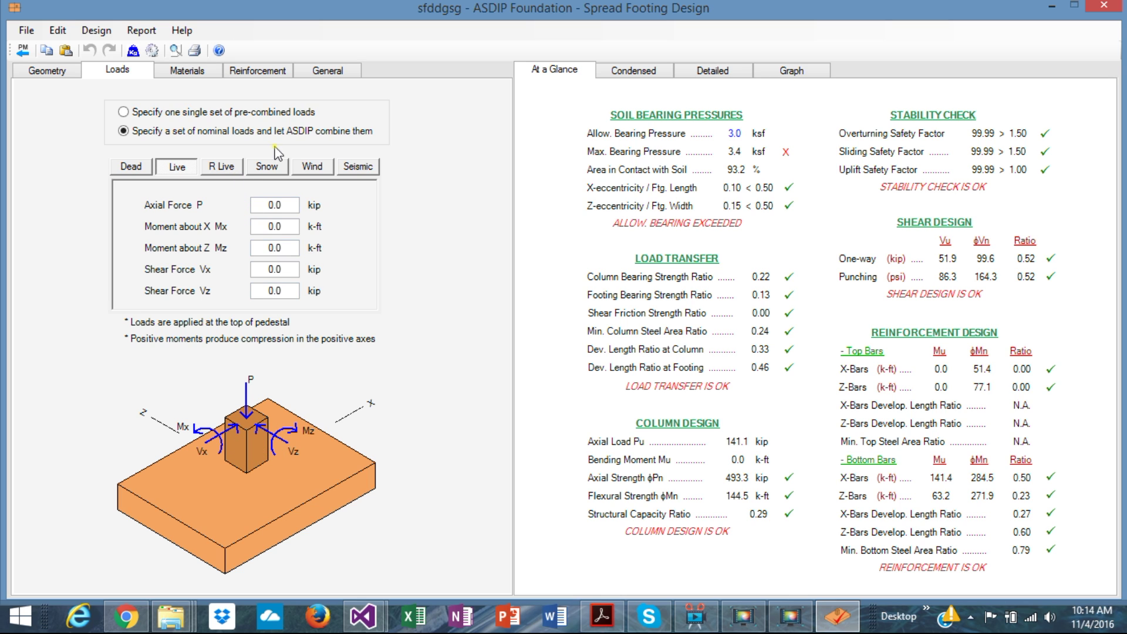
Review the material and reinforcement inputs for both the footing and the column
left_click(188, 70)
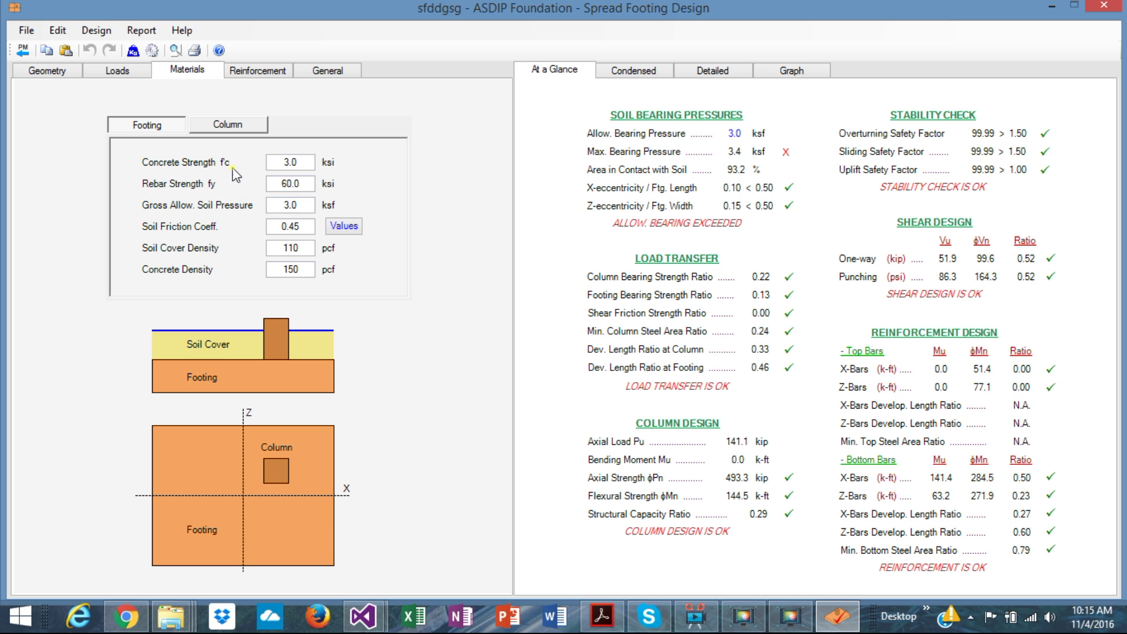
left_click(243, 125)
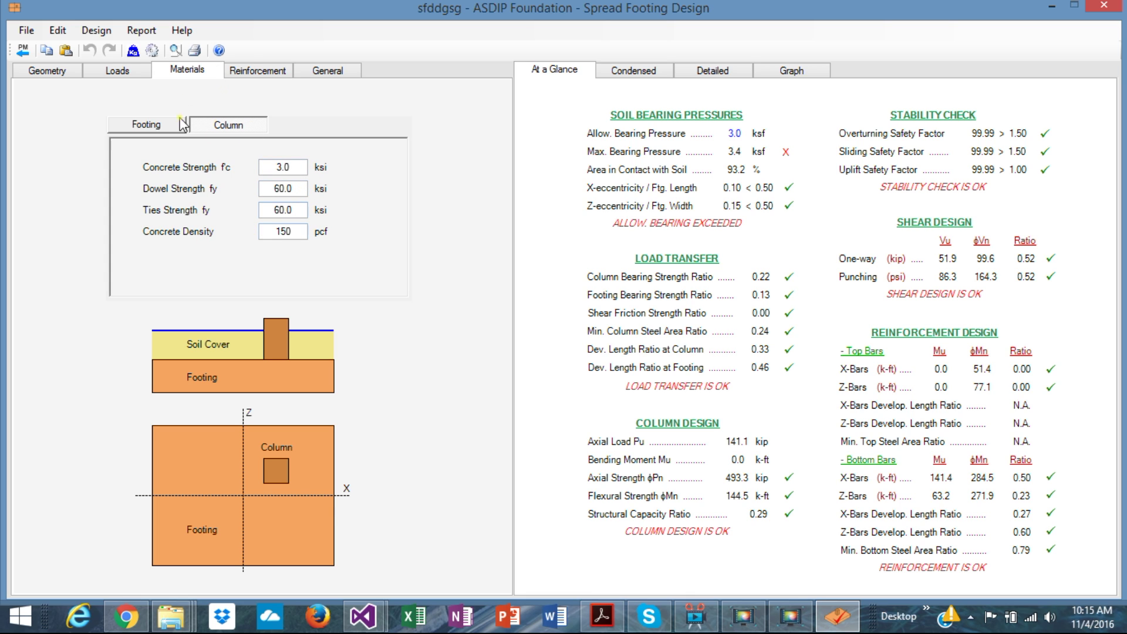
left_click(259, 70)
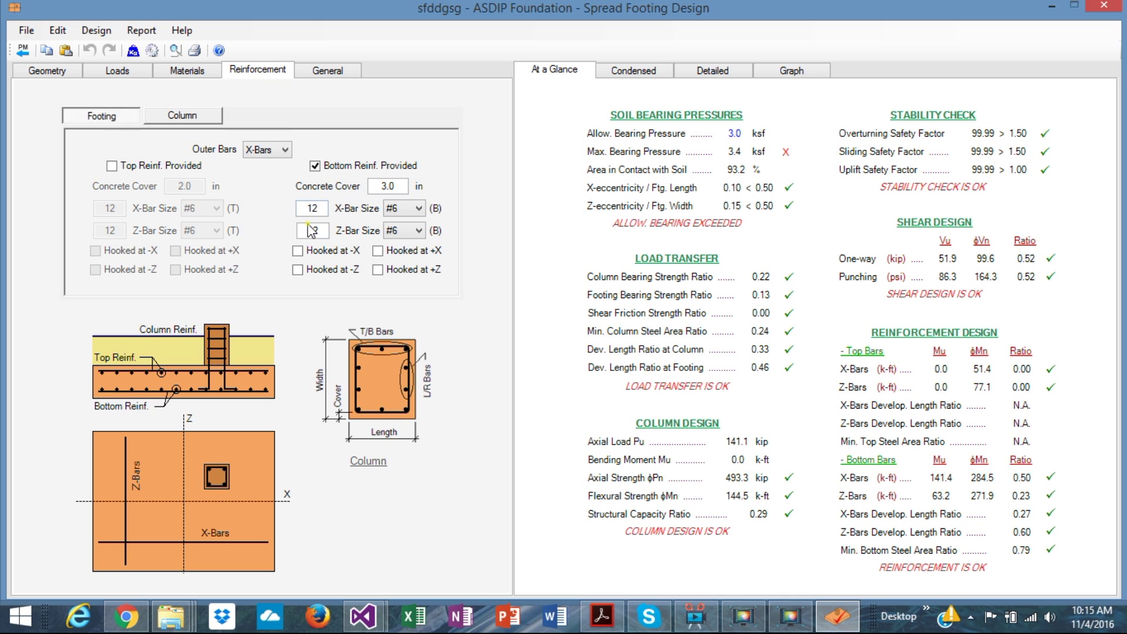
left_click(309, 230)
left_click(185, 117)
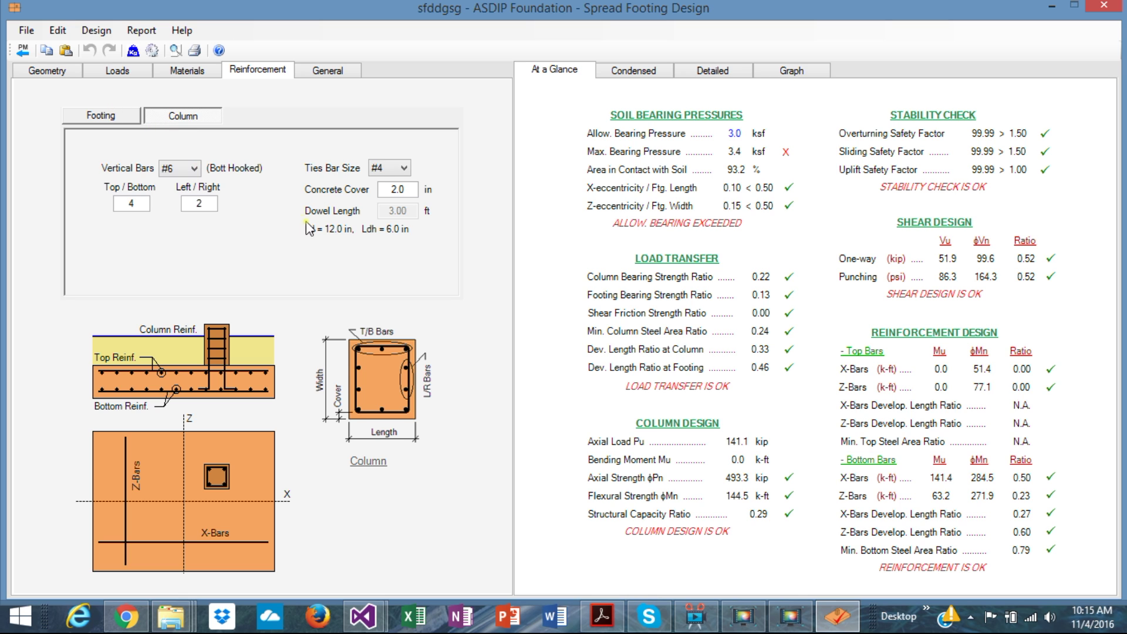
left_click(114, 117)
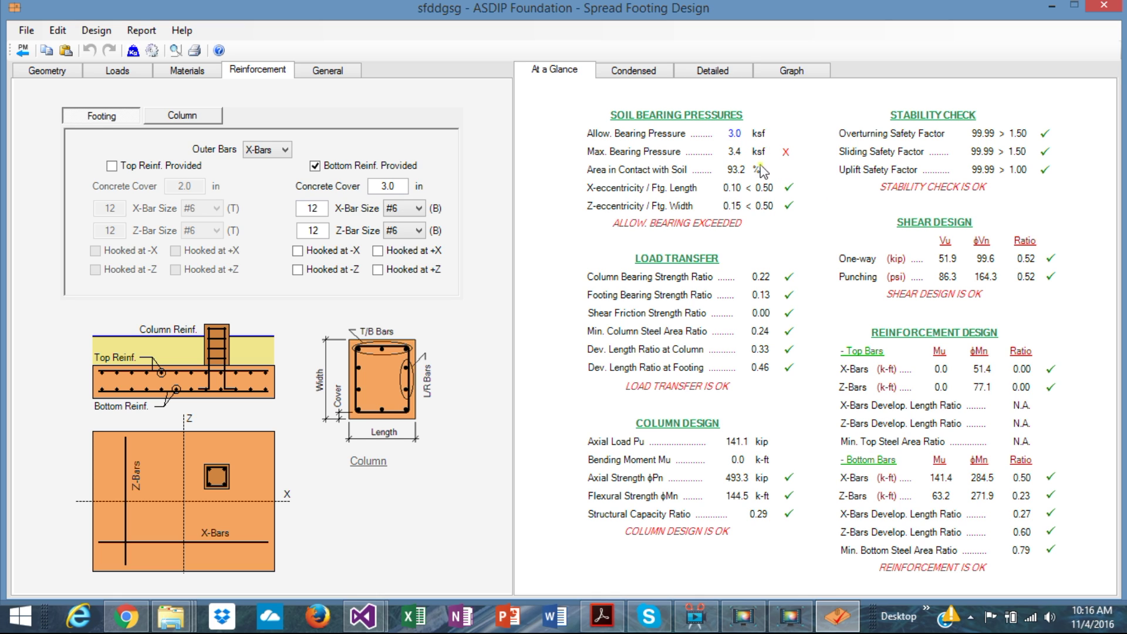
Examine the condensed results for soil pressures, overturning, shear, sliding, uplift, load transfer and flexure, and compare them with the at-a-glance summary
left_click(644, 72)
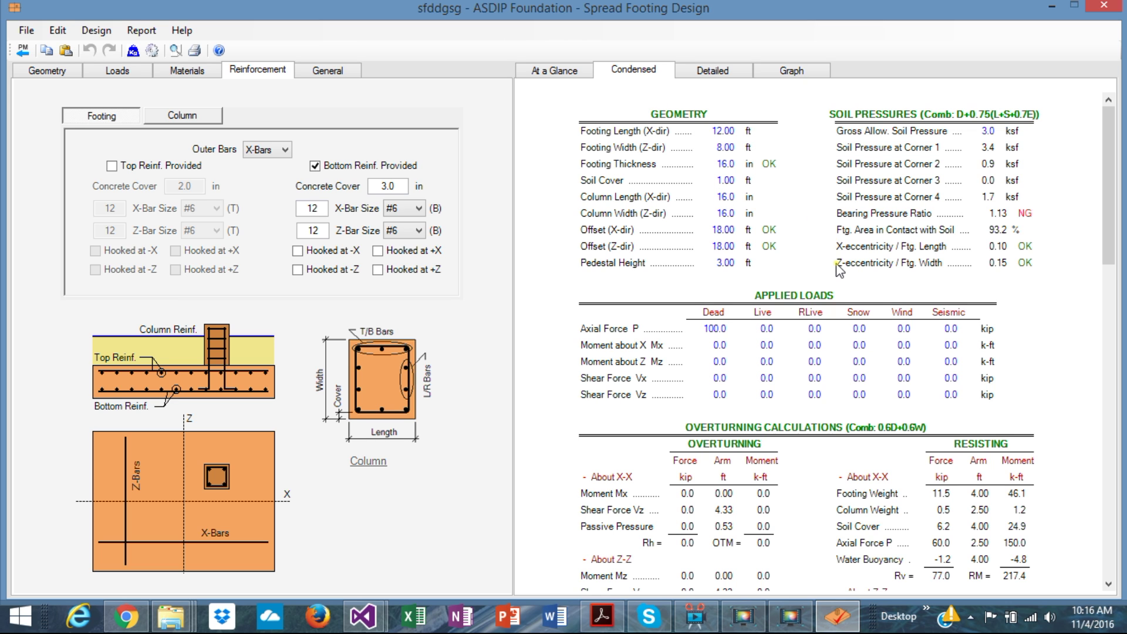
scroll(840, 268, "down", 5)
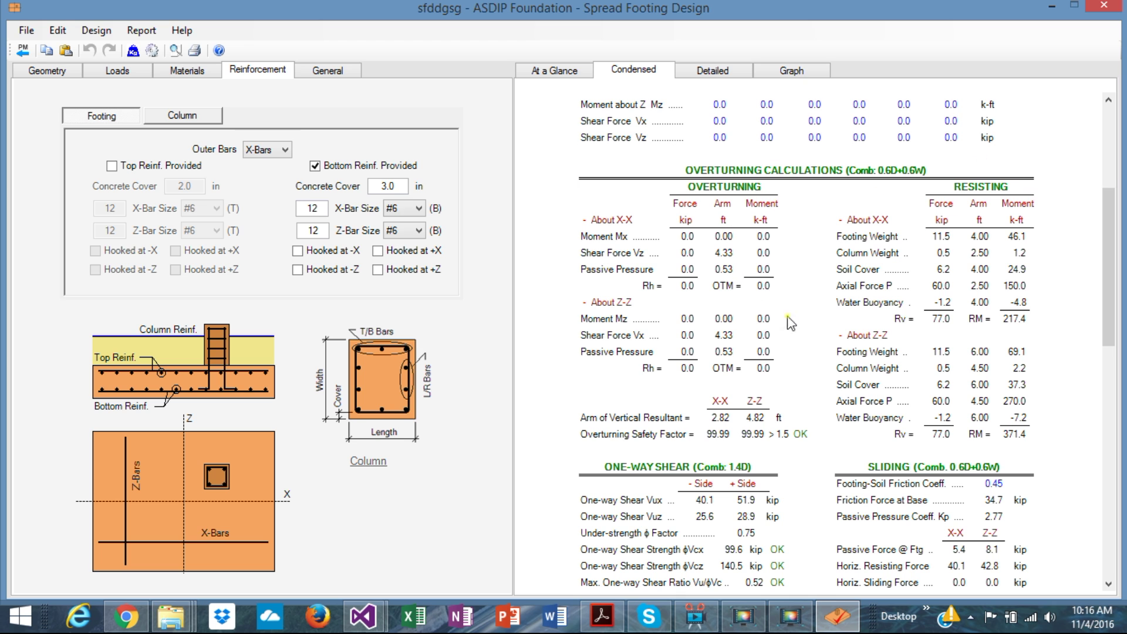
scroll(904, 390, "down", 6)
scroll(735, 385, "up", 5)
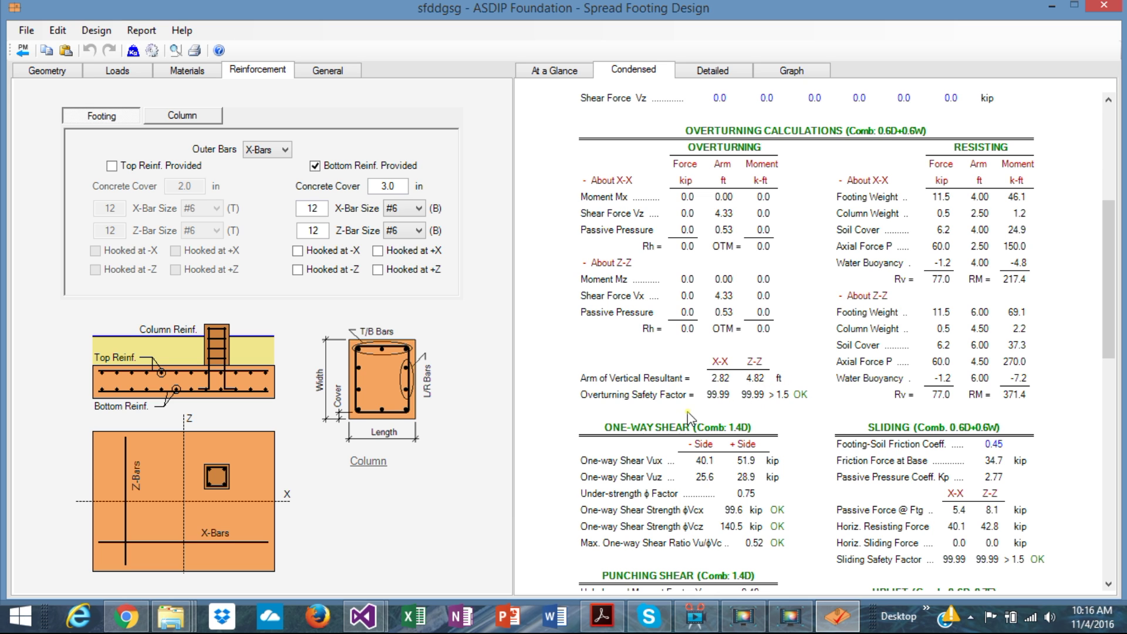
scroll(785, 403, "down", 3)
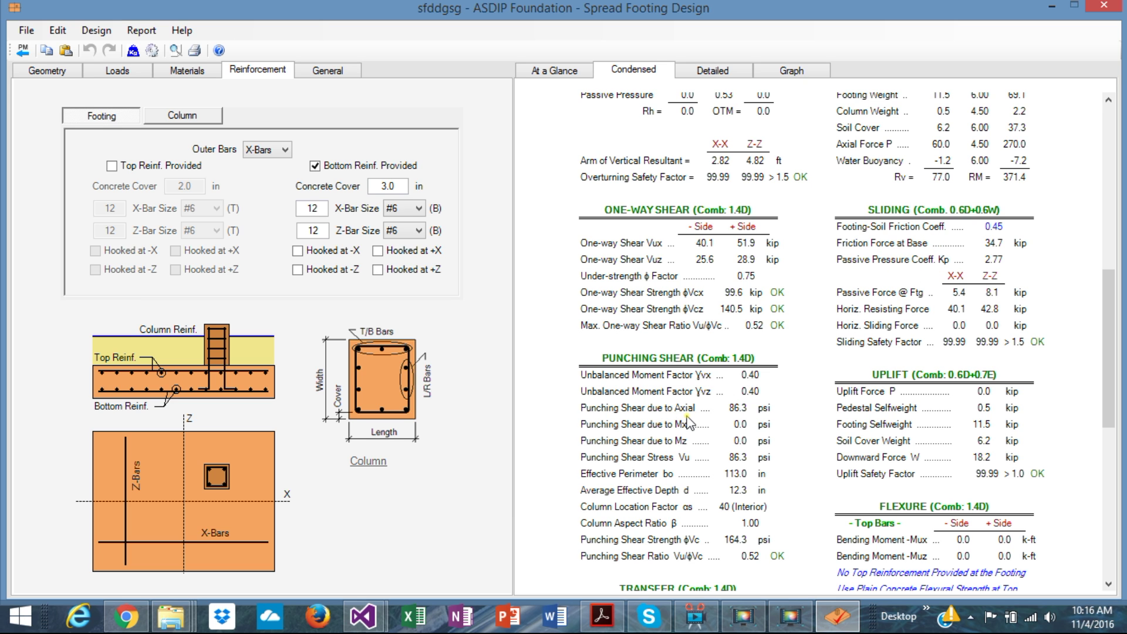
scroll(688, 421, "down", 4)
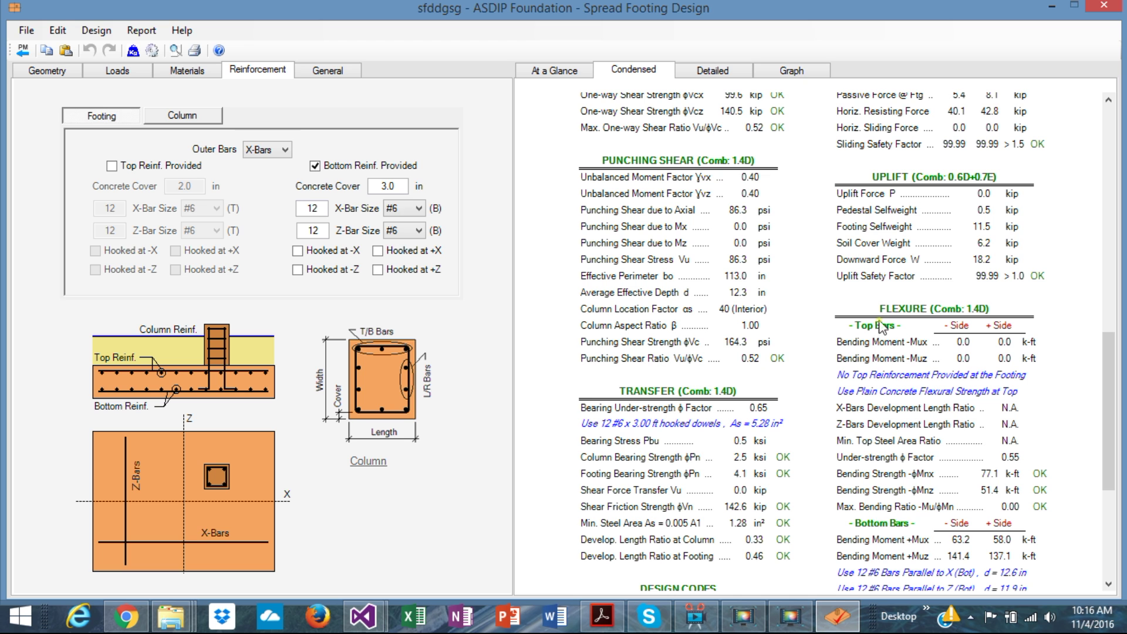
scroll(930, 378, "down", 5)
scroll(929, 378, "up", 6)
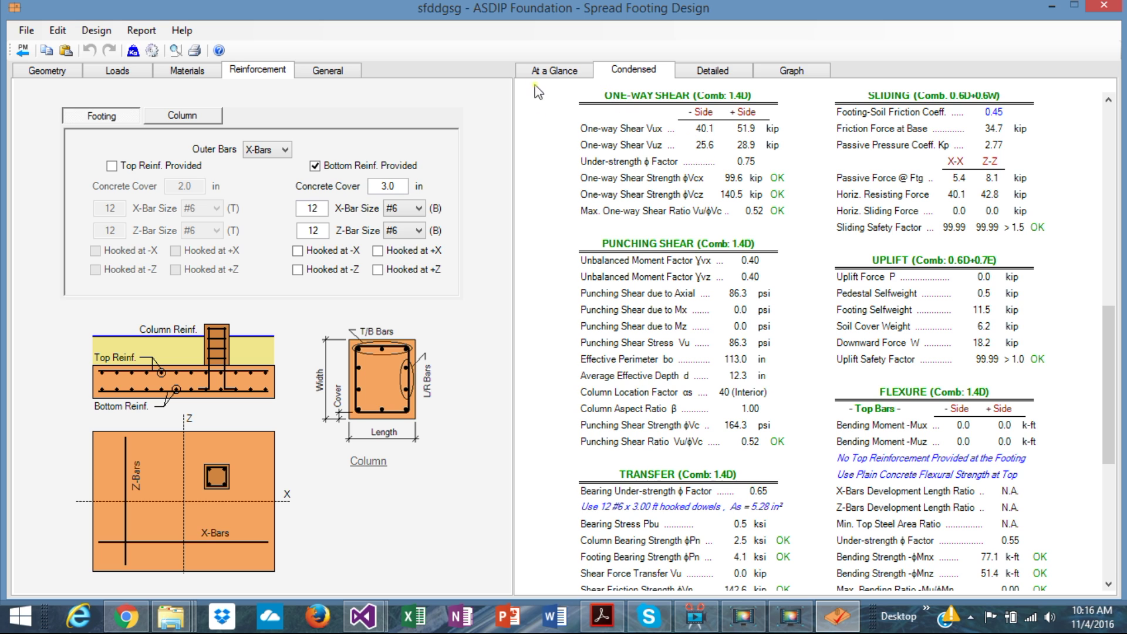
left_click(561, 73)
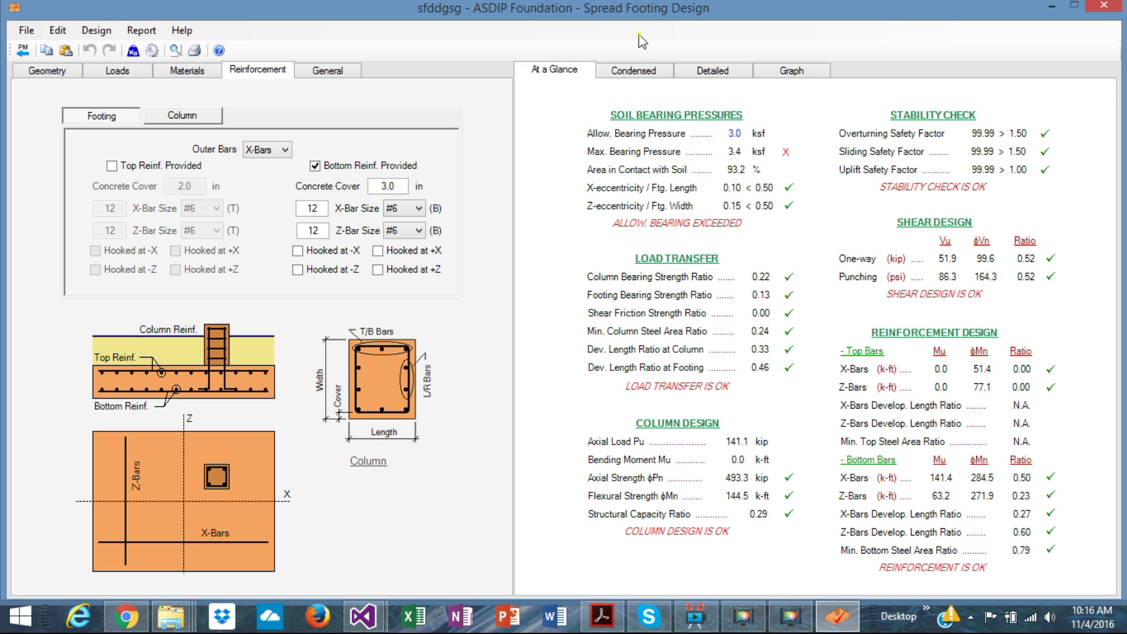
left_click(633, 72)
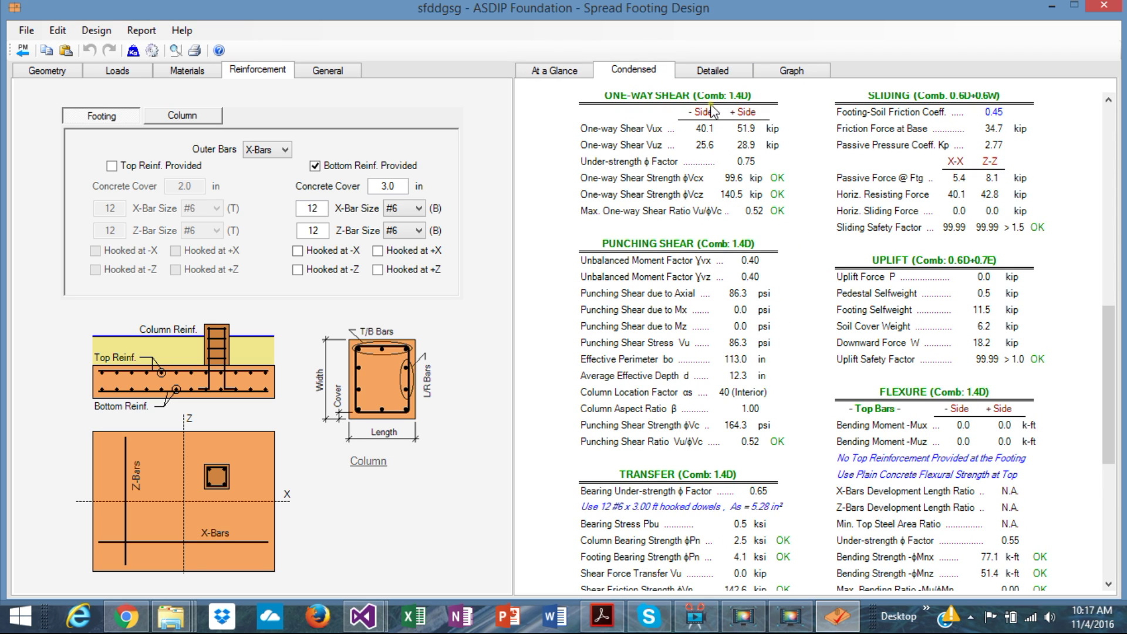
Examine the detailed calculations from geometry and overturning through bearing, sliding, uplift, shear, flexure and load transfer to the column calculations
left_click(711, 73)
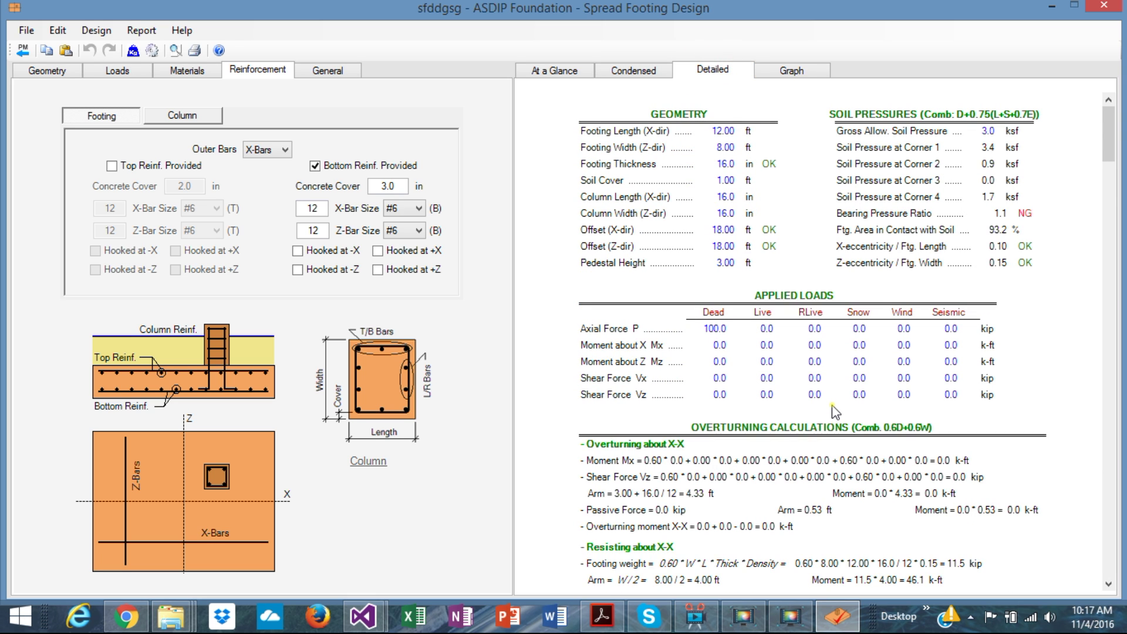
scroll(835, 412, "down", 6)
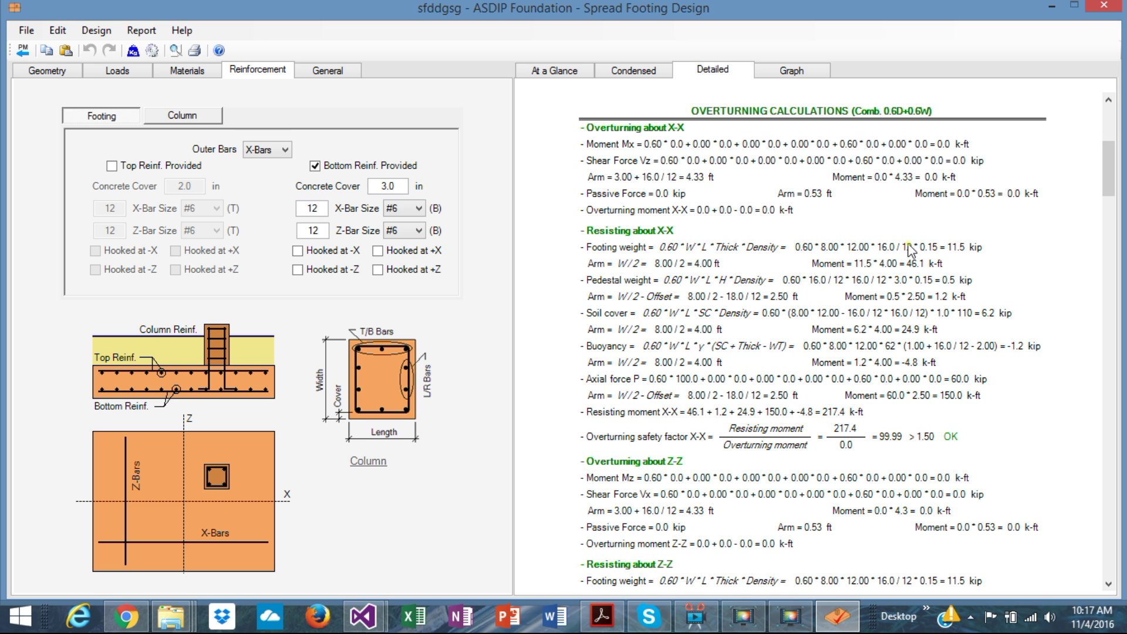
scroll(1010, 352, "down", 17)
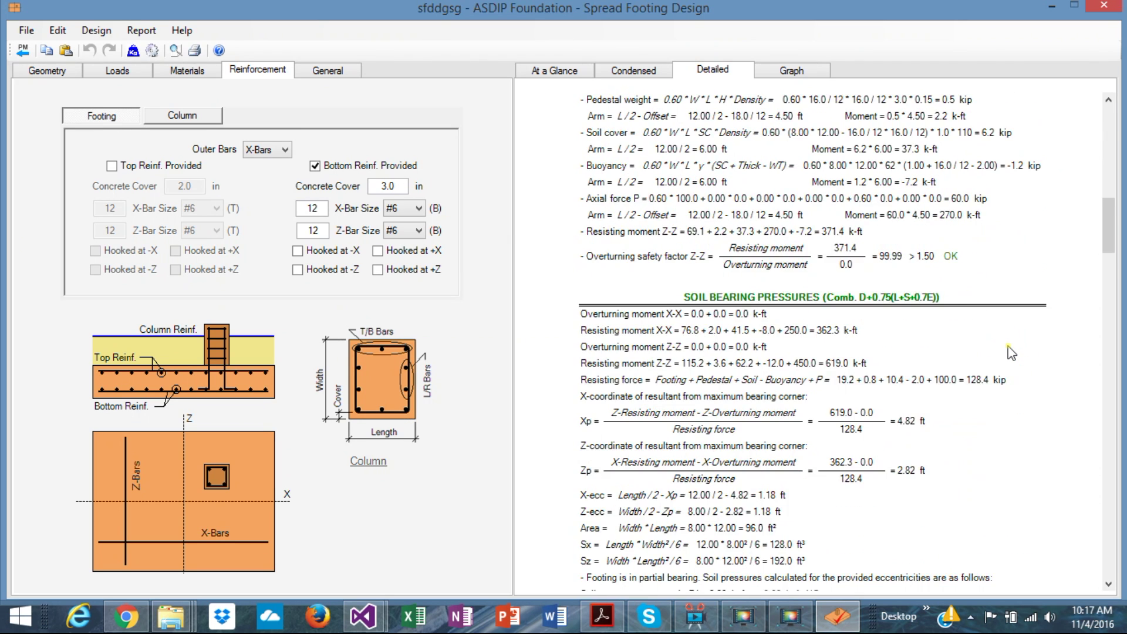
scroll(1010, 352, "down", 10)
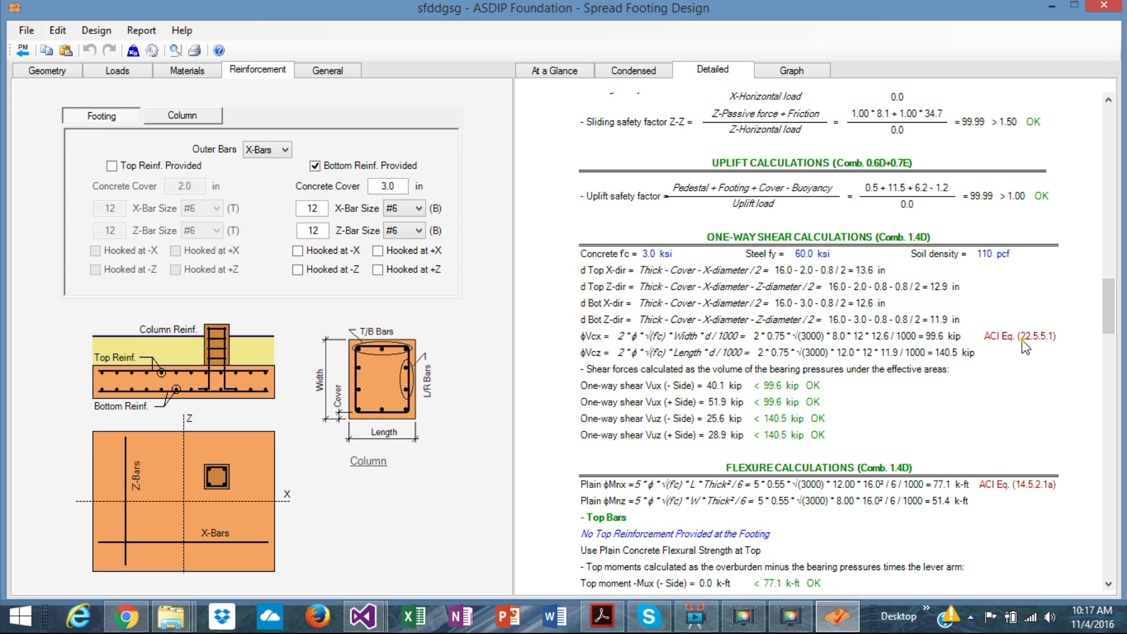
scroll(1024, 346, "up", 5)
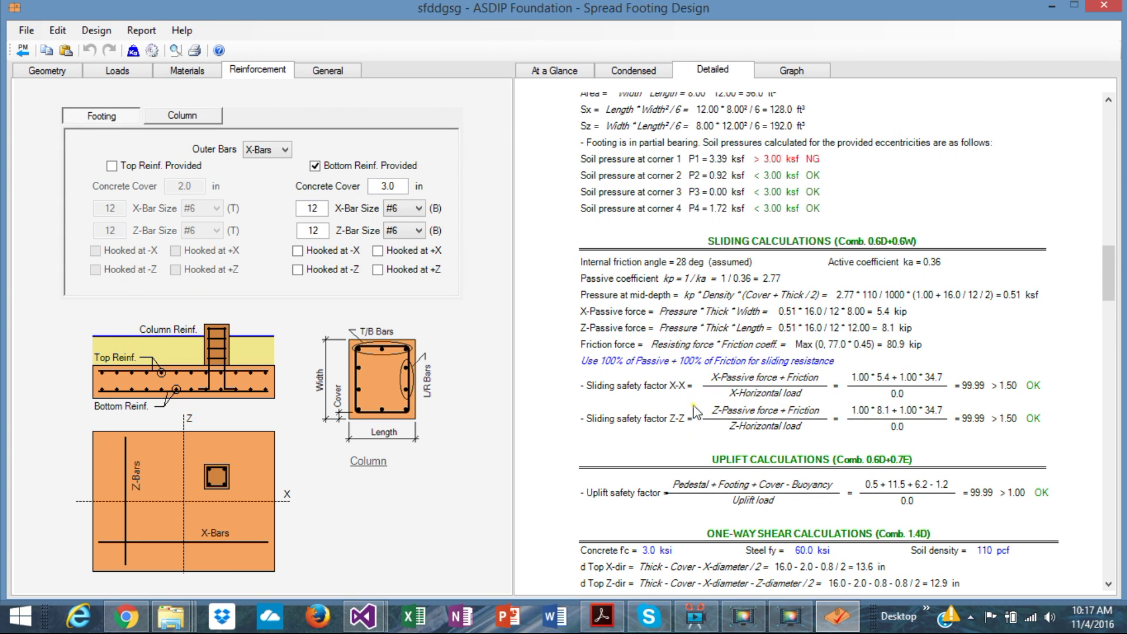
scroll(856, 407, "down", 9)
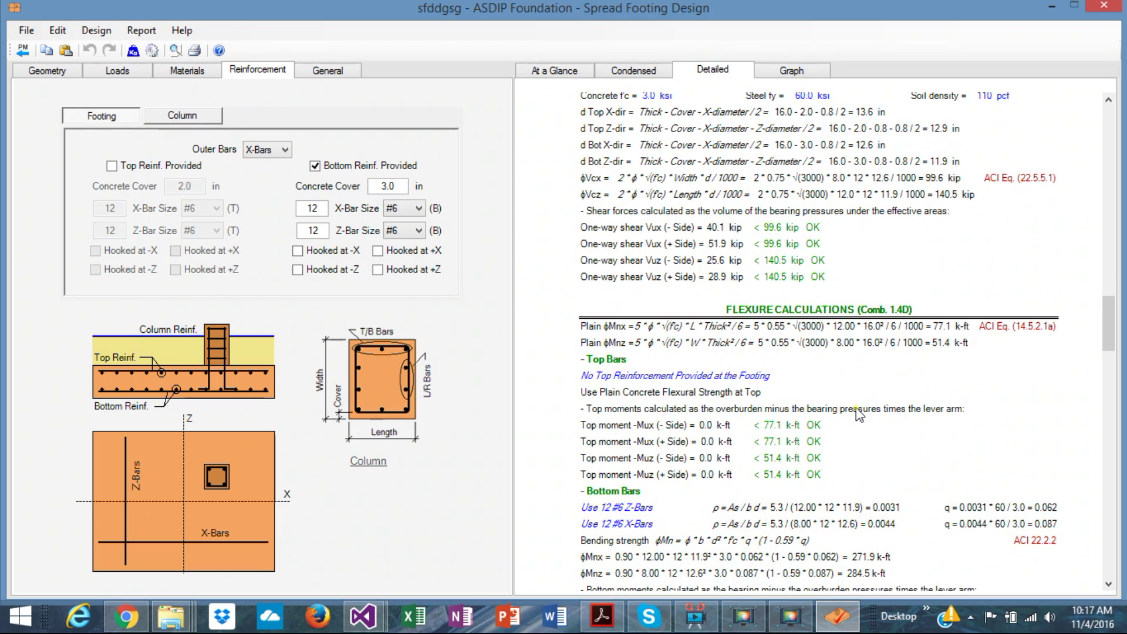
scroll(856, 407, "down", 10)
scroll(856, 407, "down", 9)
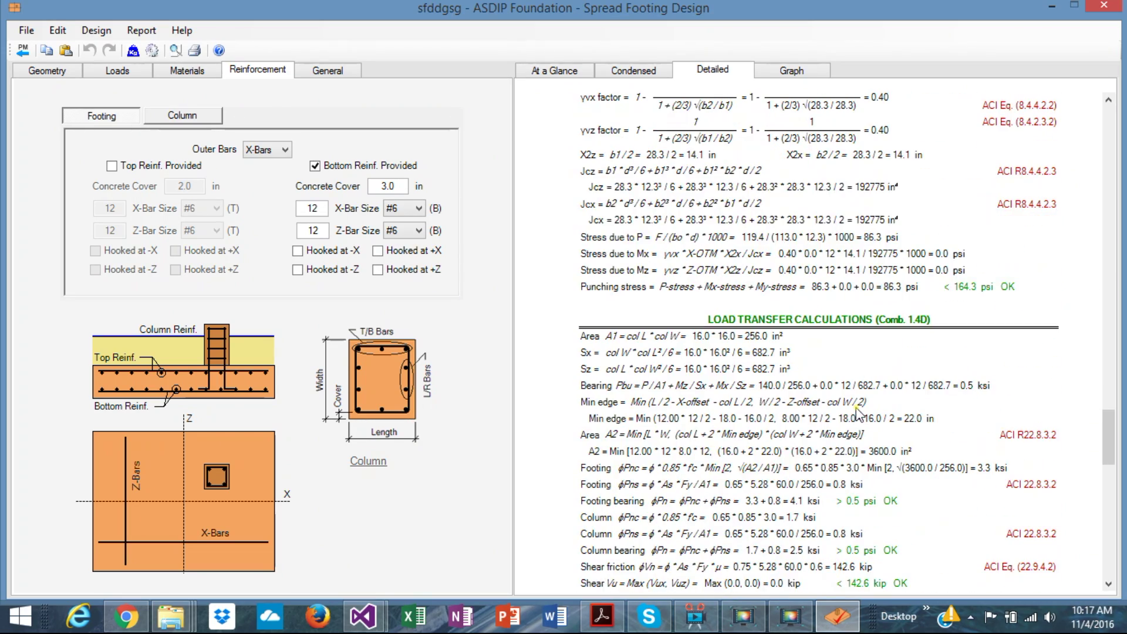
scroll(855, 407, "down", 10)
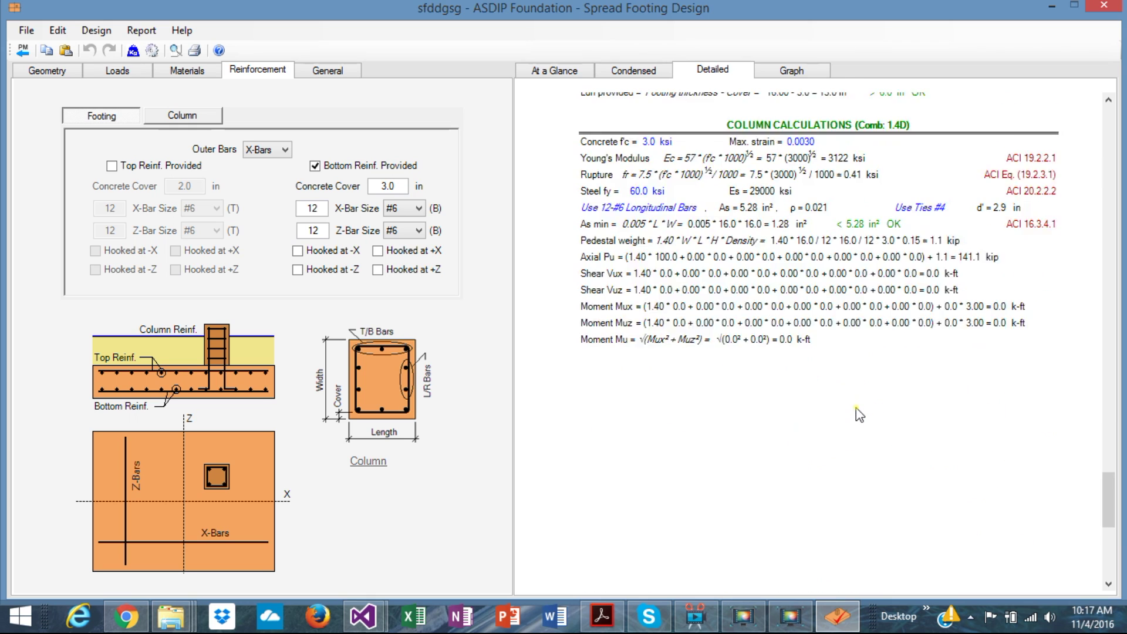
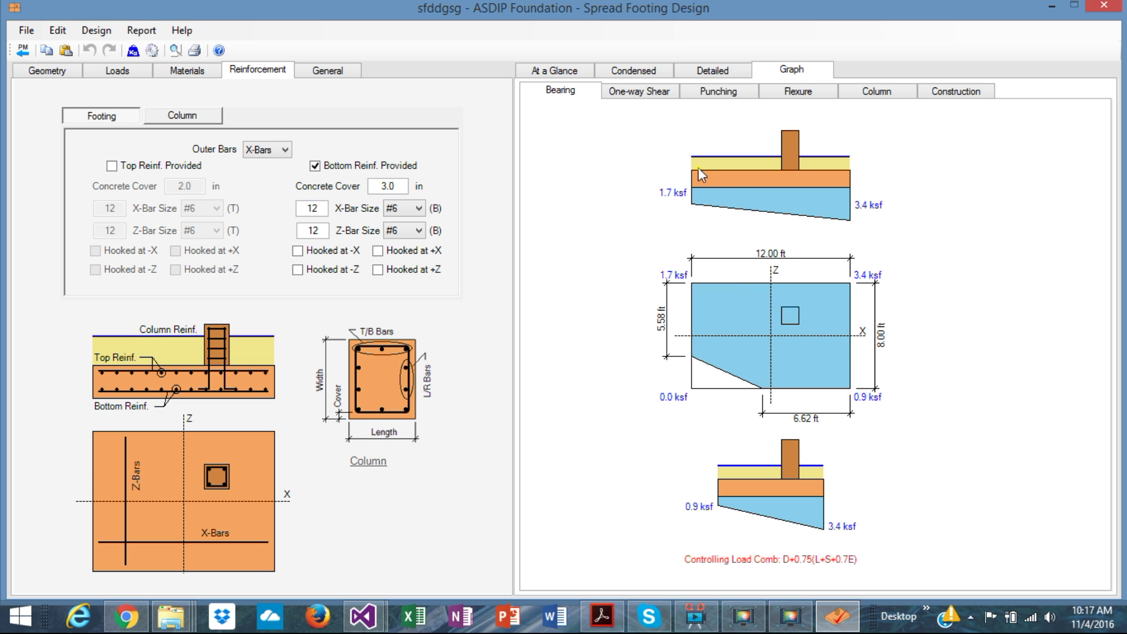
Review the one-way shear, punching, flexure, column interaction and construction graphs of the spread footing
left_click(639, 93)
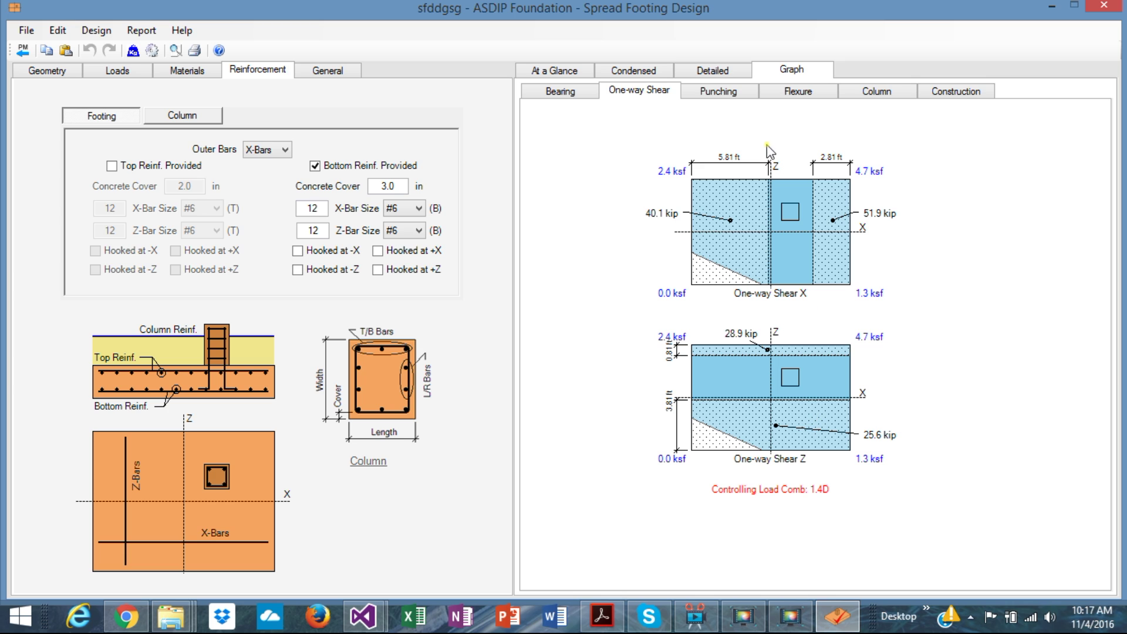
left_click(722, 96)
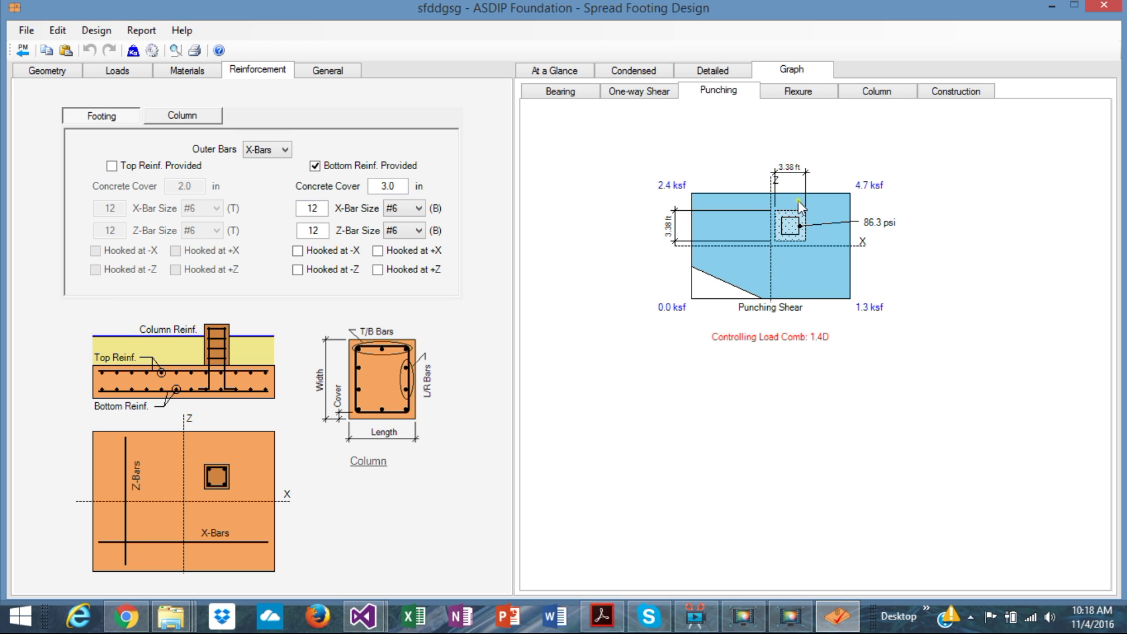
left_click(805, 92)
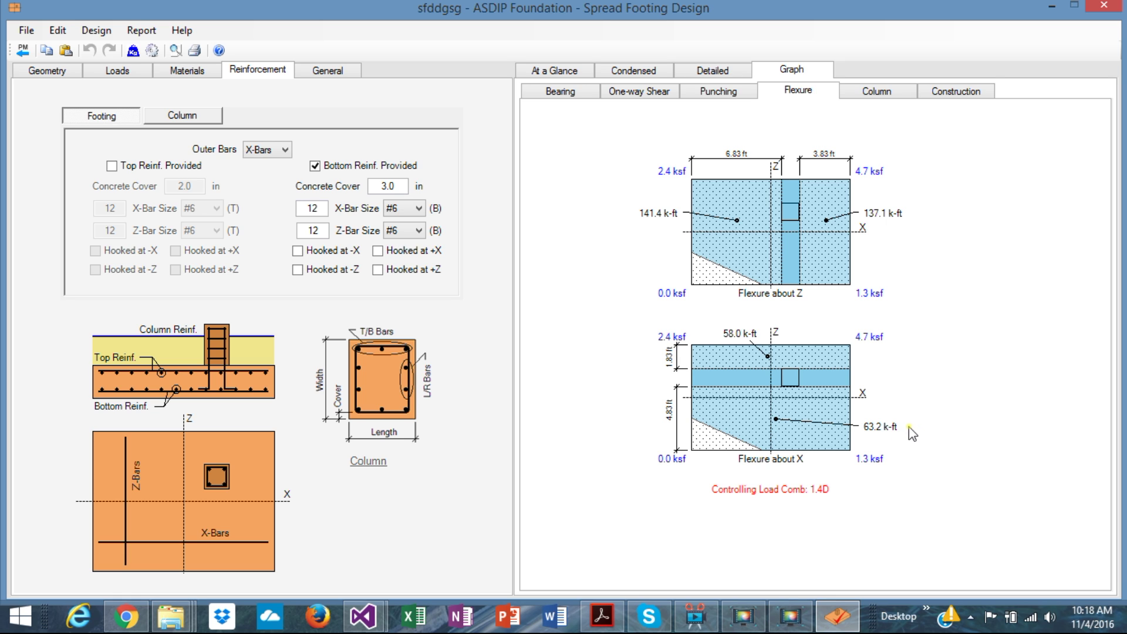
left_click(881, 95)
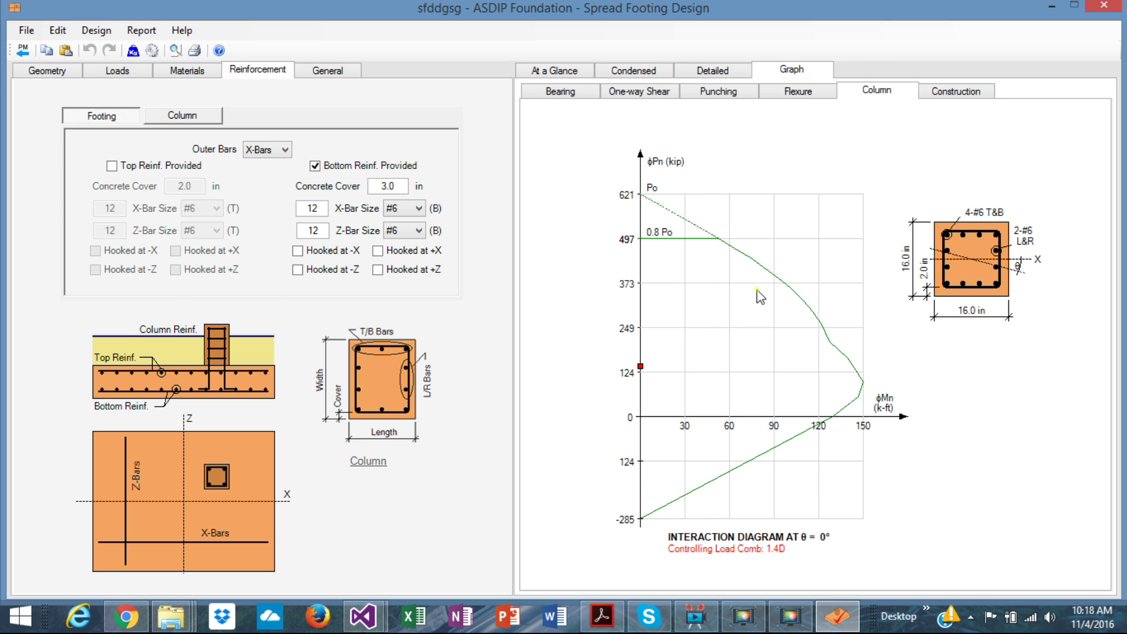
left_click(948, 94)
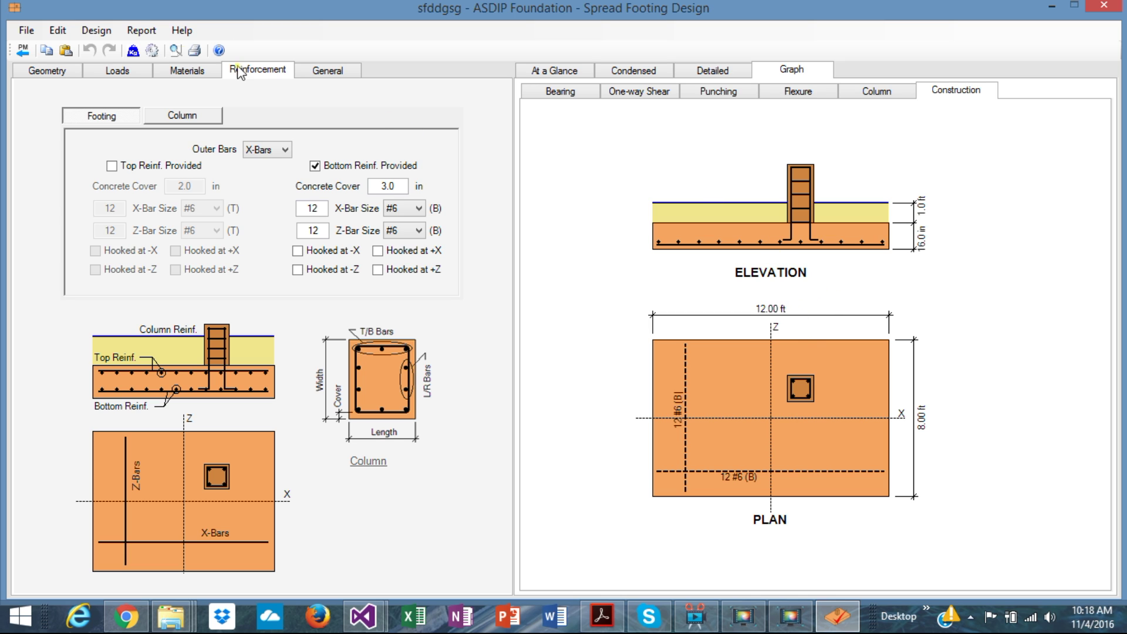
Open a print preview of the detailed report for the spread footing
left_click(146, 40)
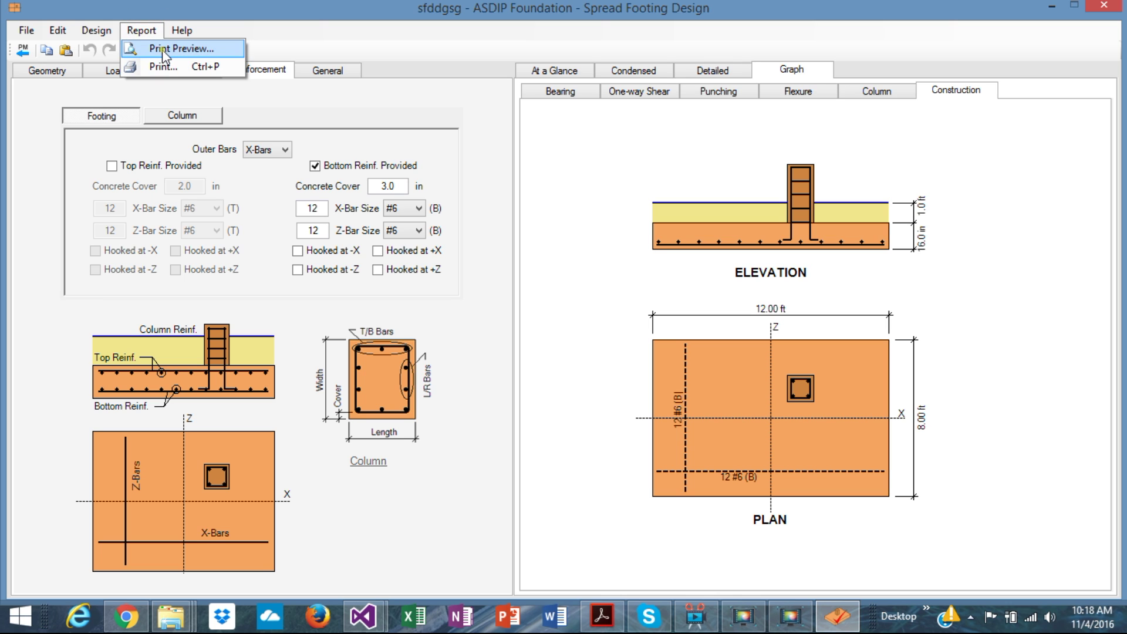
left_click(169, 49)
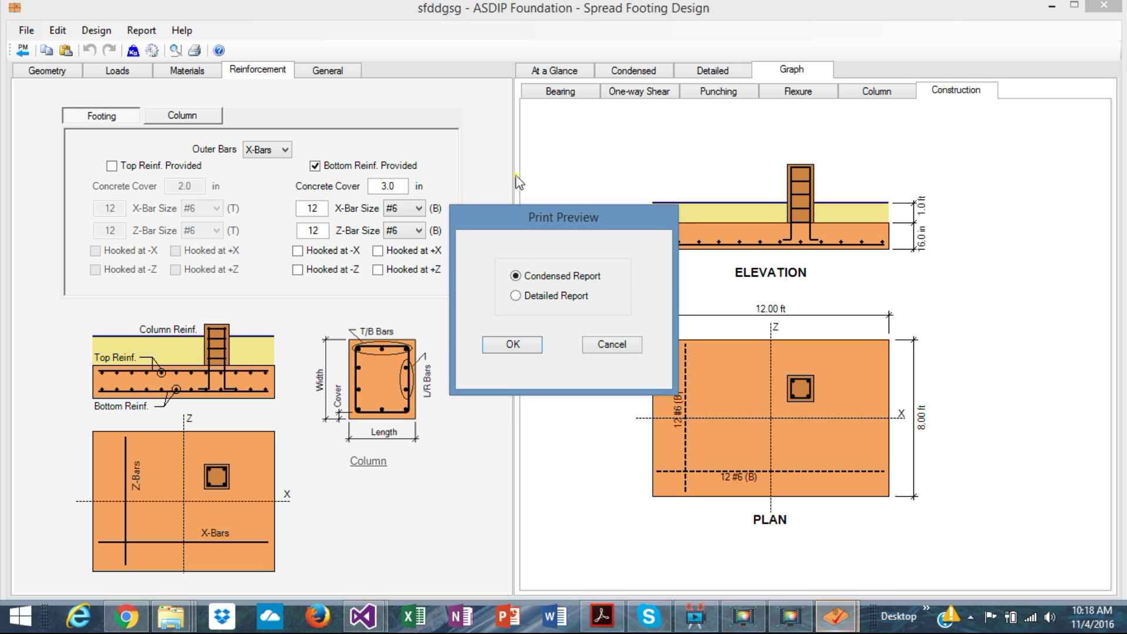
left_click(542, 301)
left_click(514, 344)
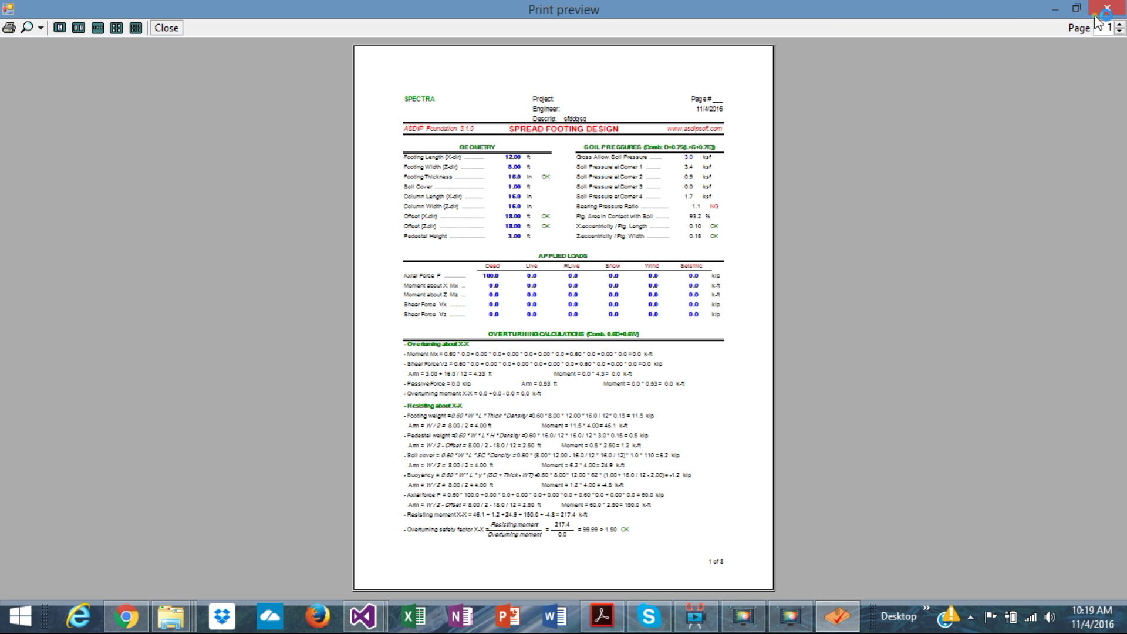
Page through the report preview up to page 9 and display six pages at once
left_click(1118, 25)
left_click(1118, 25)
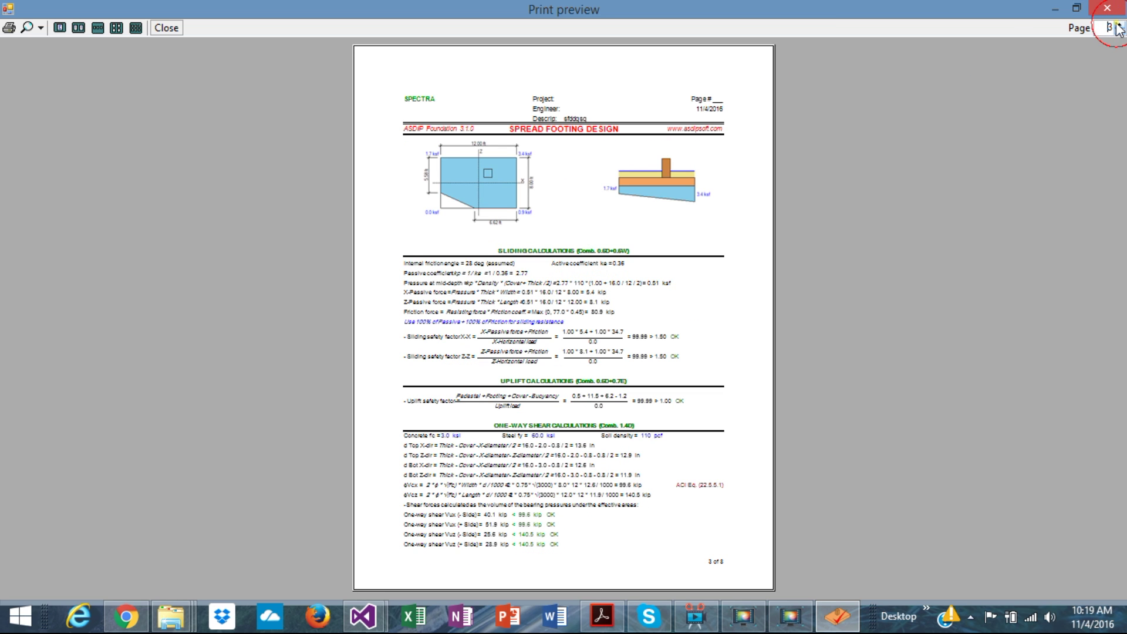
left_click(1118, 26)
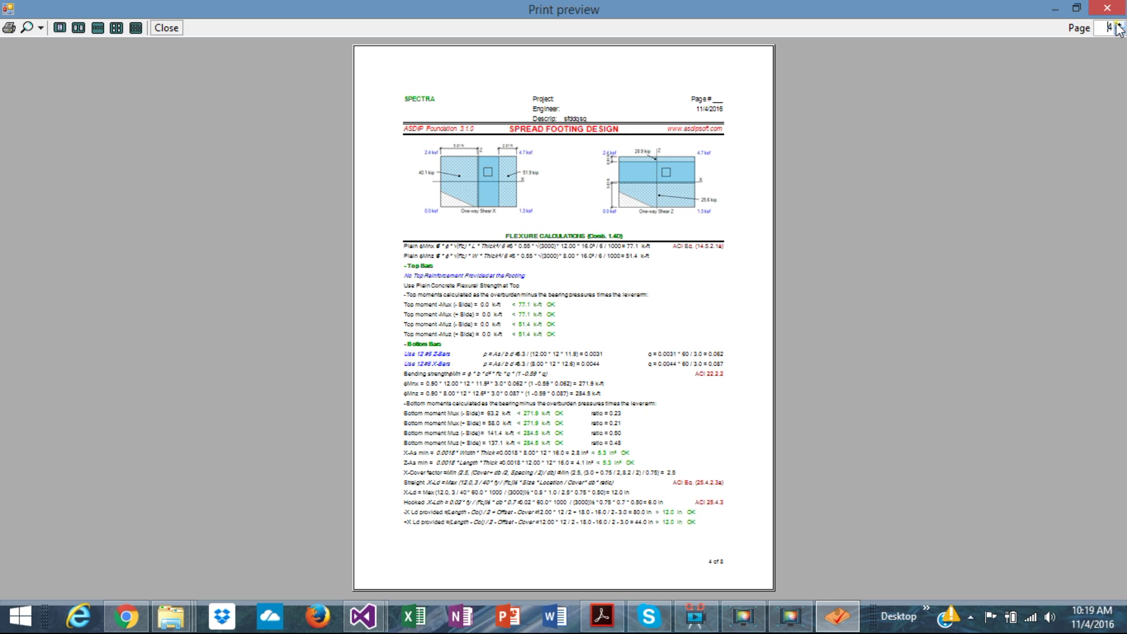
left_click(1119, 26)
left_click(1119, 25)
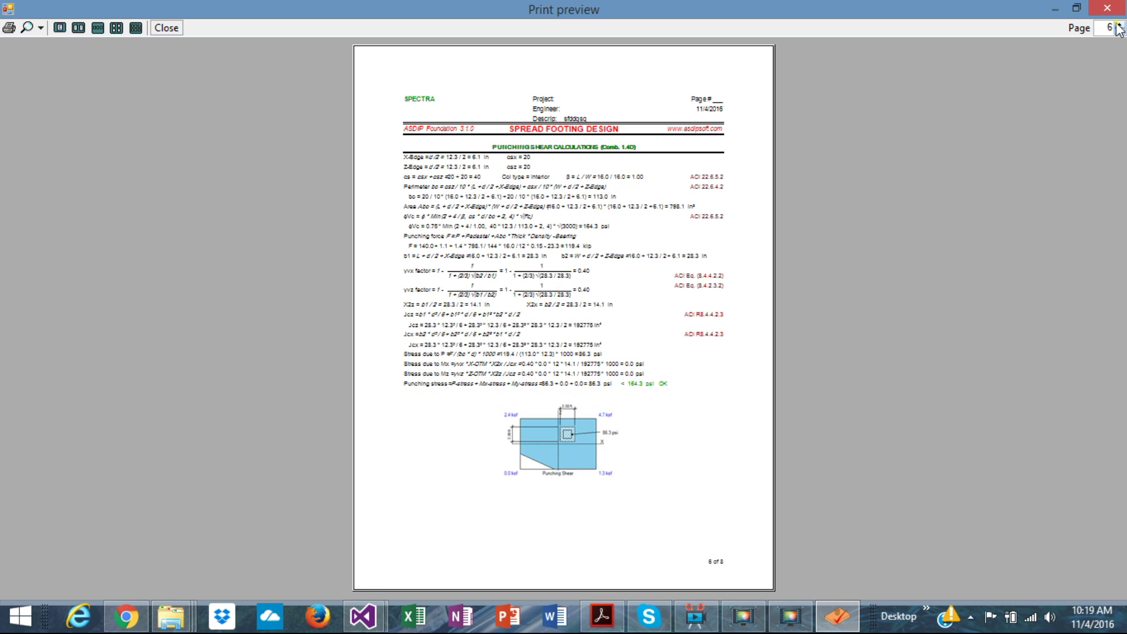
left_click(1119, 25)
left_click(1119, 25)
left_click(1119, 26)
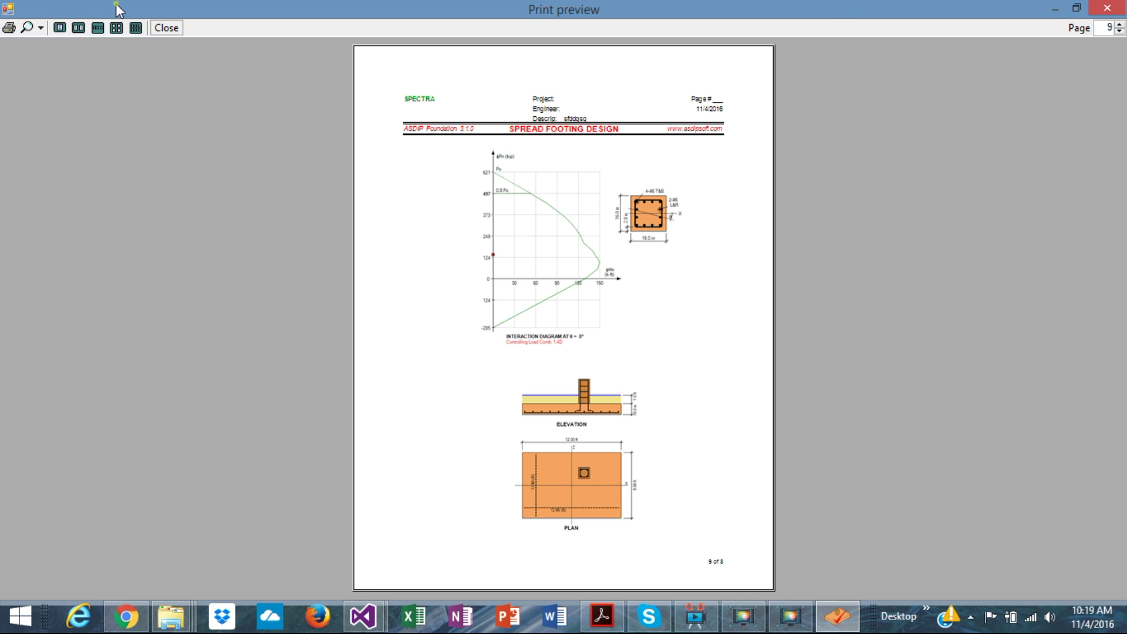
left_click(136, 27)
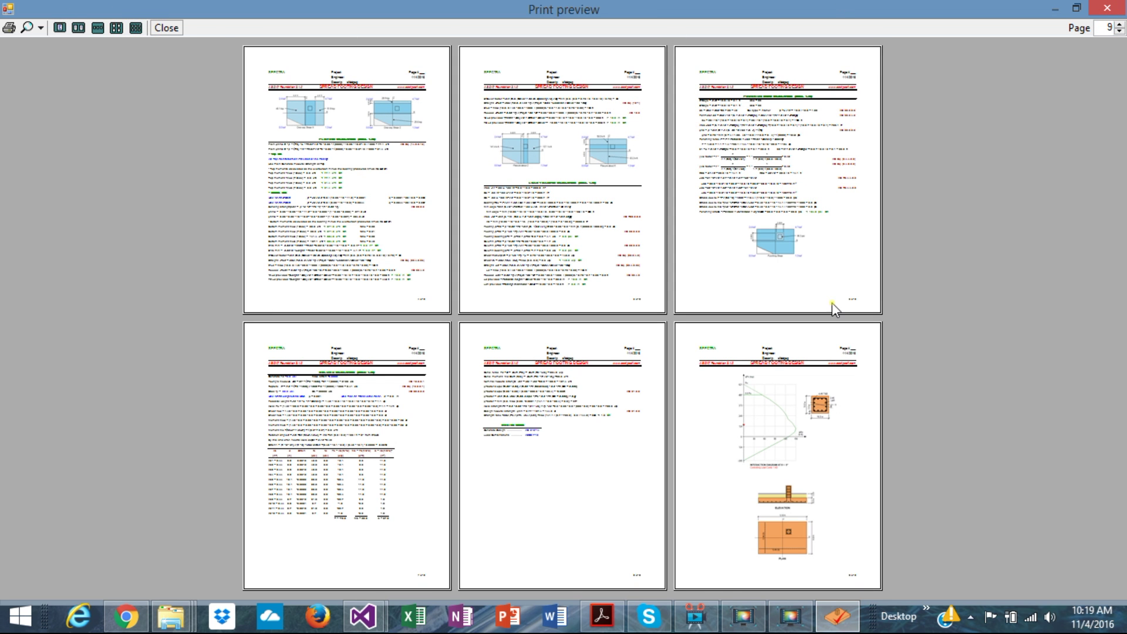
Close the preview and the spread footing design, and add a strap footing calculation named gdshsfgsf to the project
left_click(1105, 9)
left_click(1106, 9)
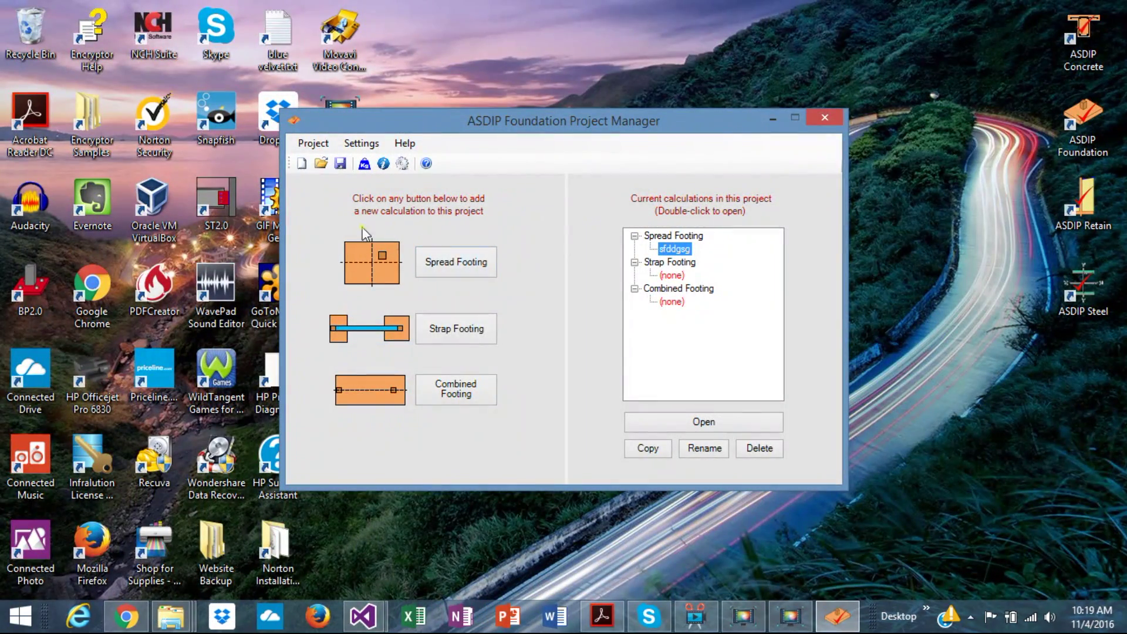
left_click(461, 332)
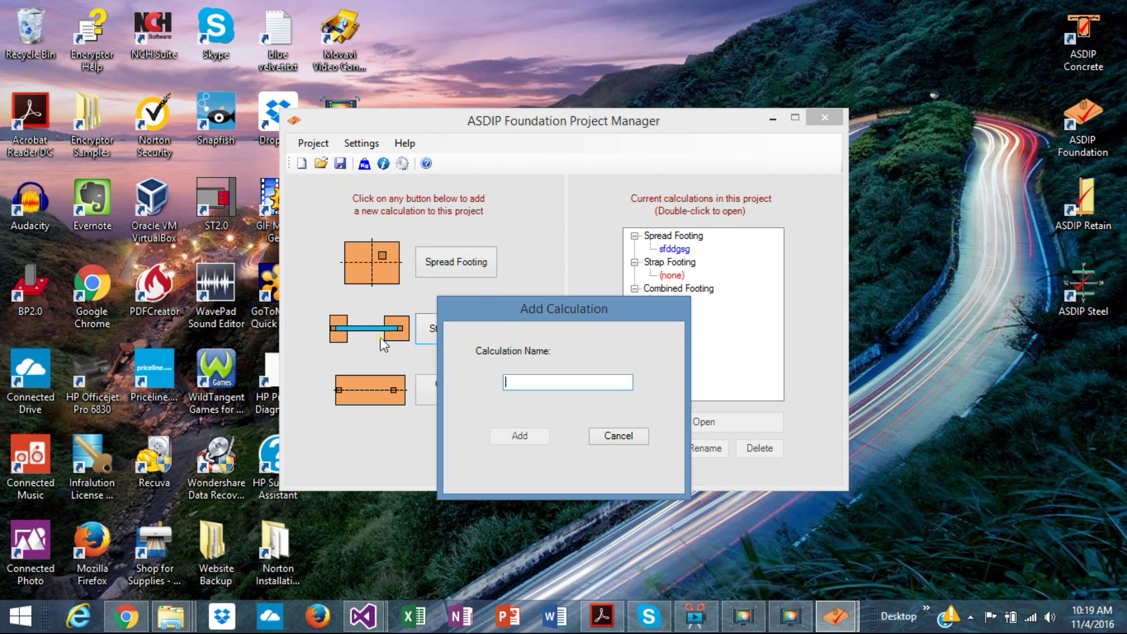
type("gdshsfgsf")
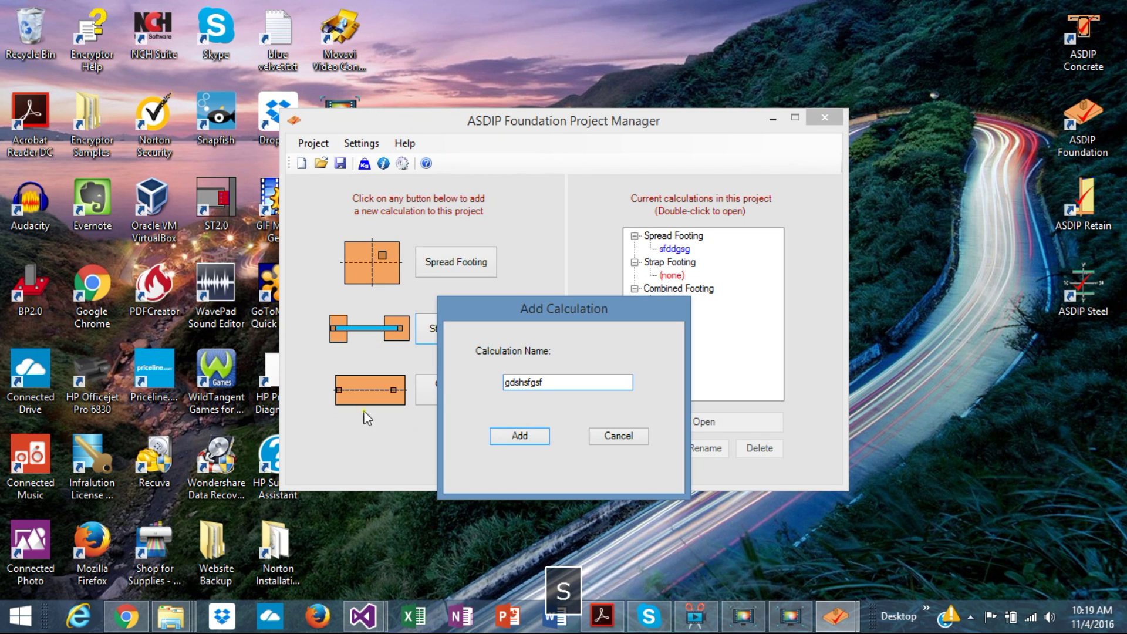
left_click(509, 436)
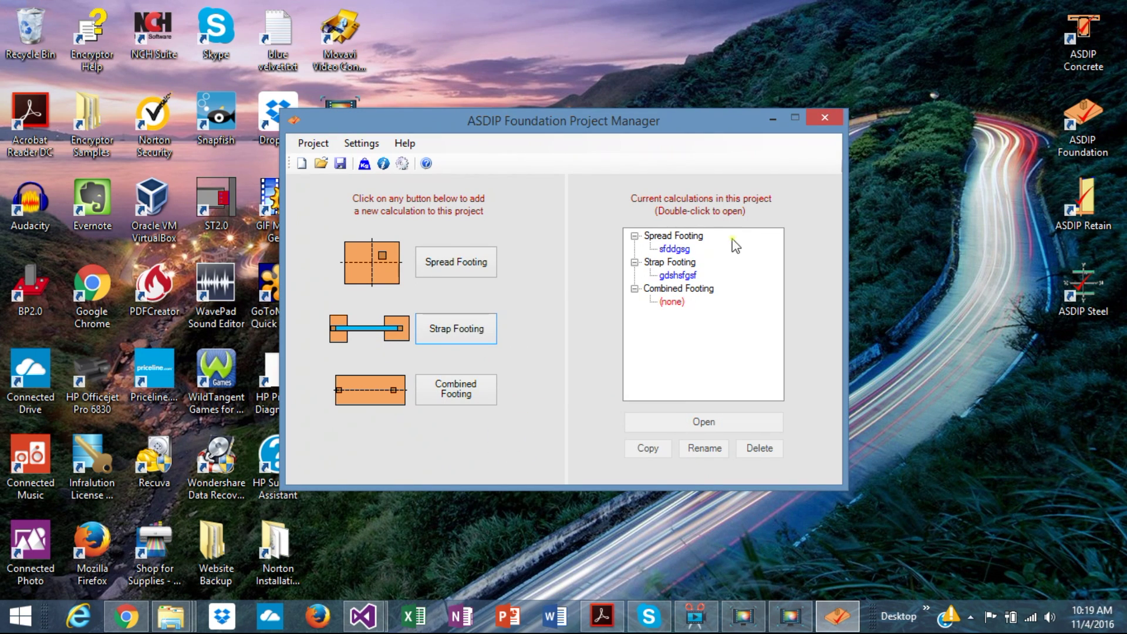
Open the strap footing calculation and review the geometry inputs of its footings, strap beam and columns
left_click(669, 279)
double_click(670, 276)
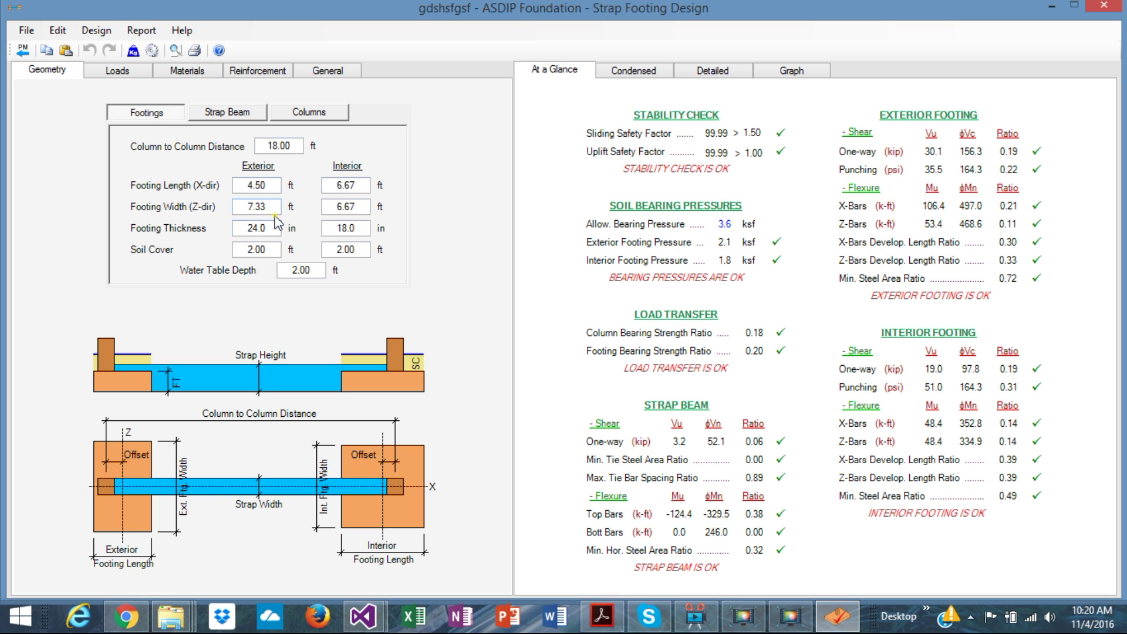
left_click(229, 112)
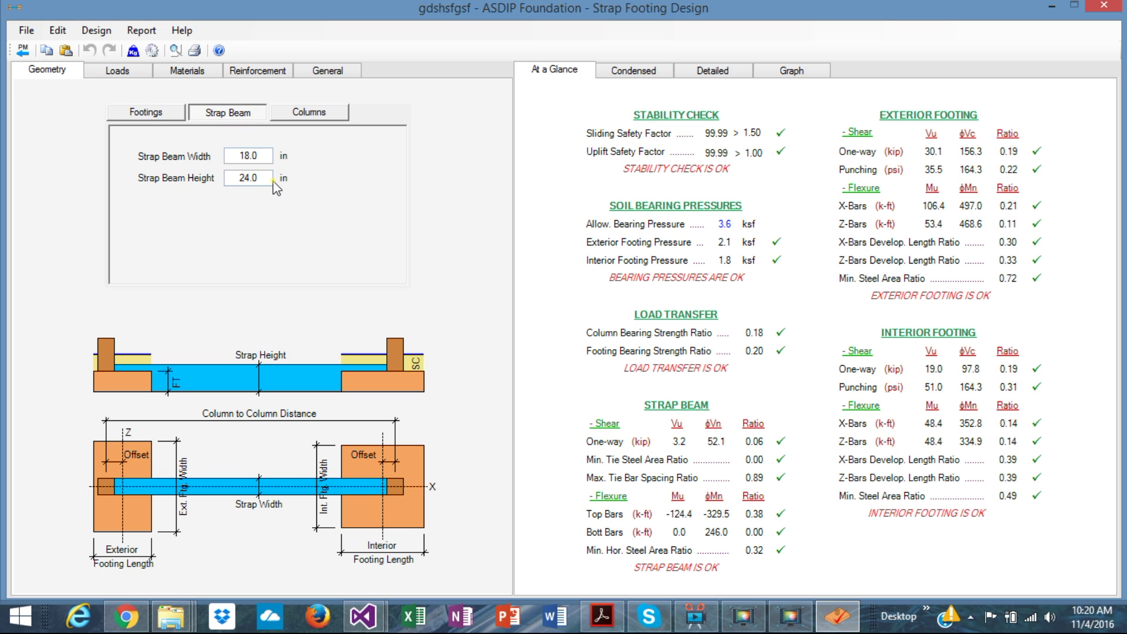
left_click(311, 113)
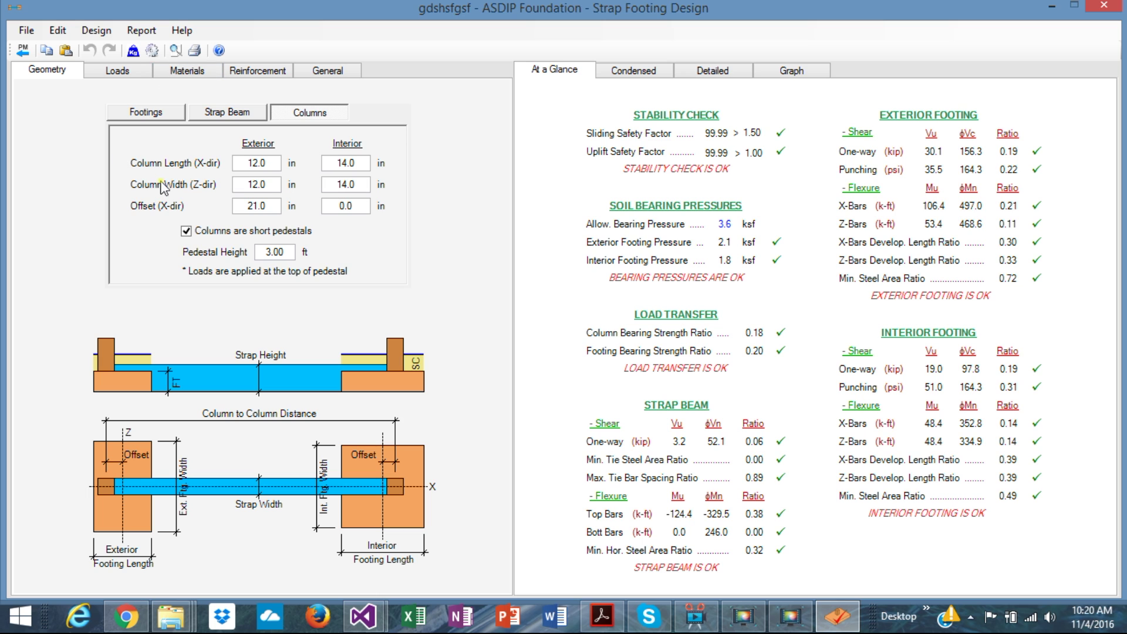
Review the strap footing's service and factored pre-combined loads, and switch to a set of nominal loads that ASDIP combines
left_click(125, 70)
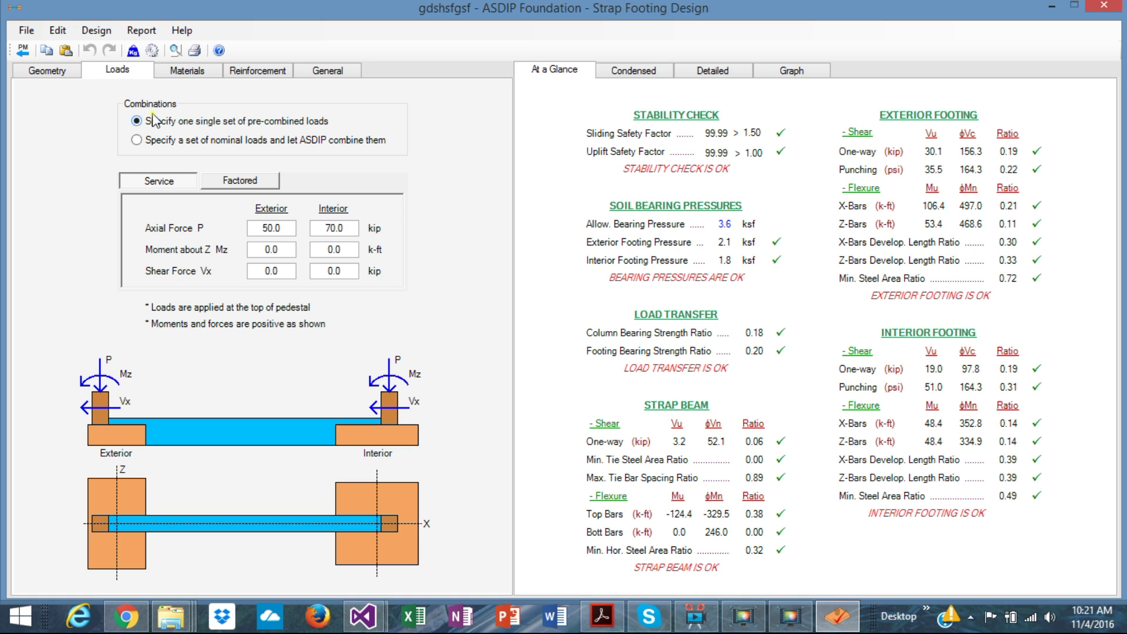
left_click(253, 187)
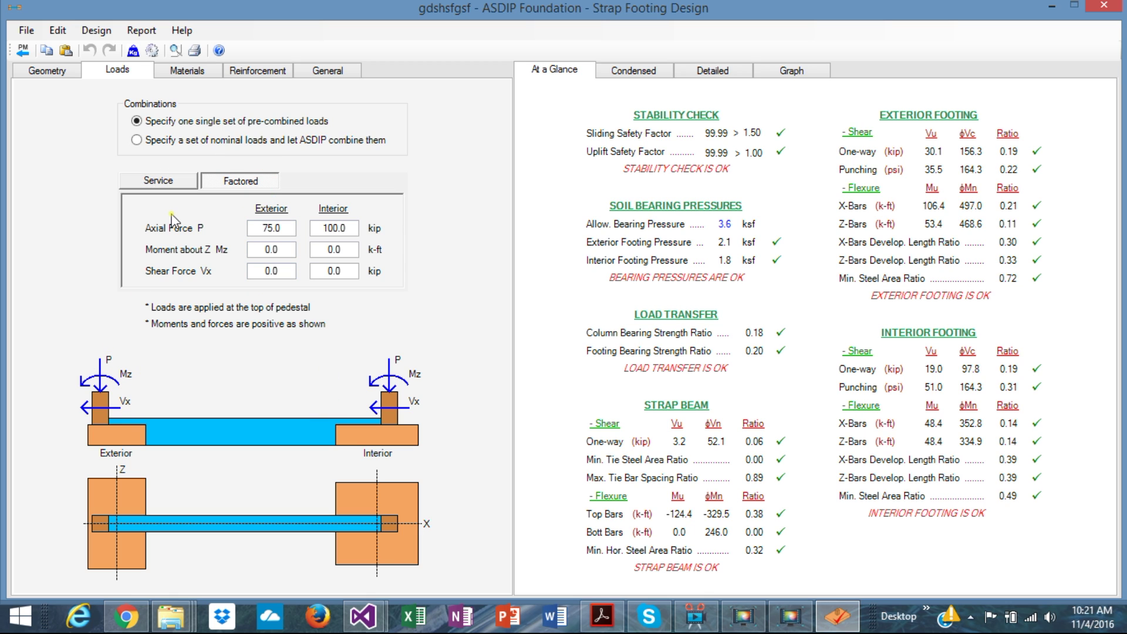
left_click(133, 139)
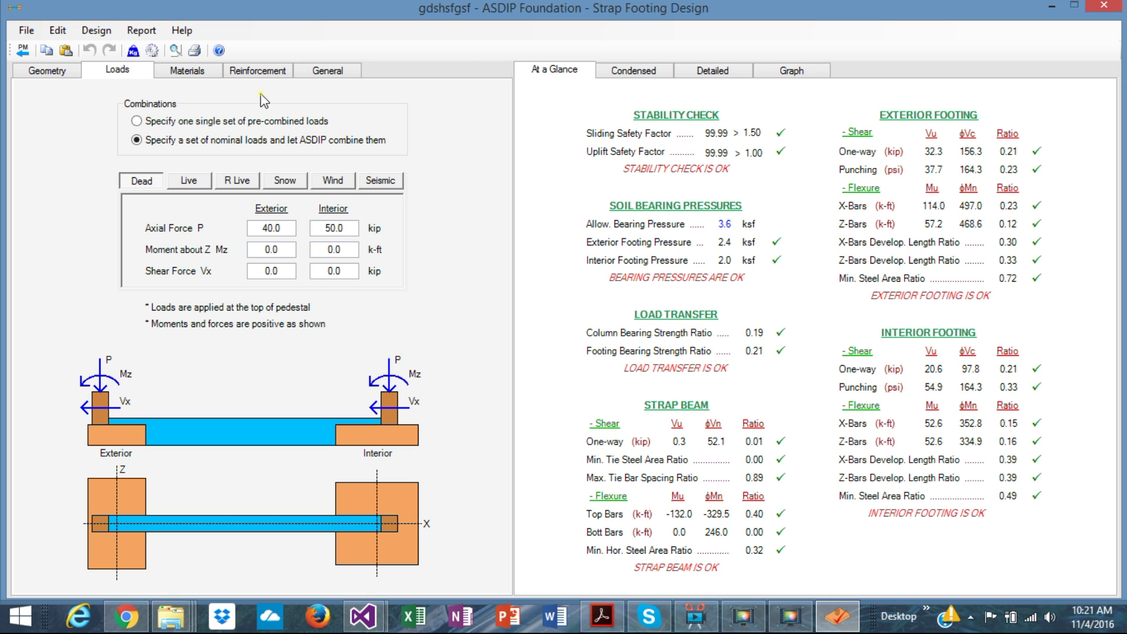
Inspect the service and factored load combinations in the design settings and close them without changes
left_click(96, 30)
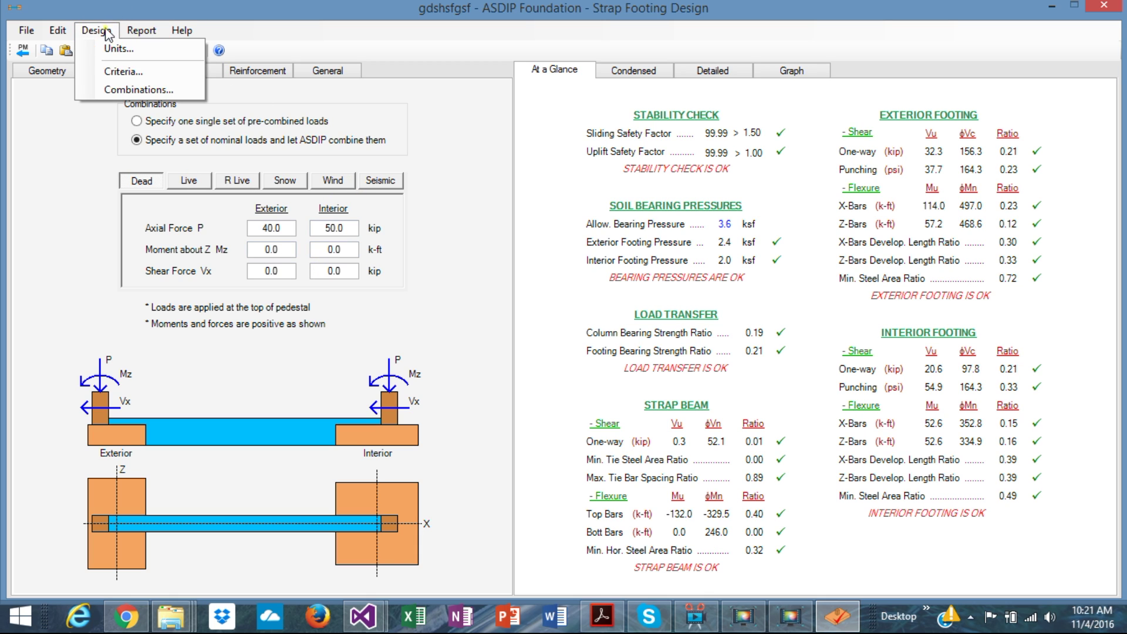
left_click(138, 90)
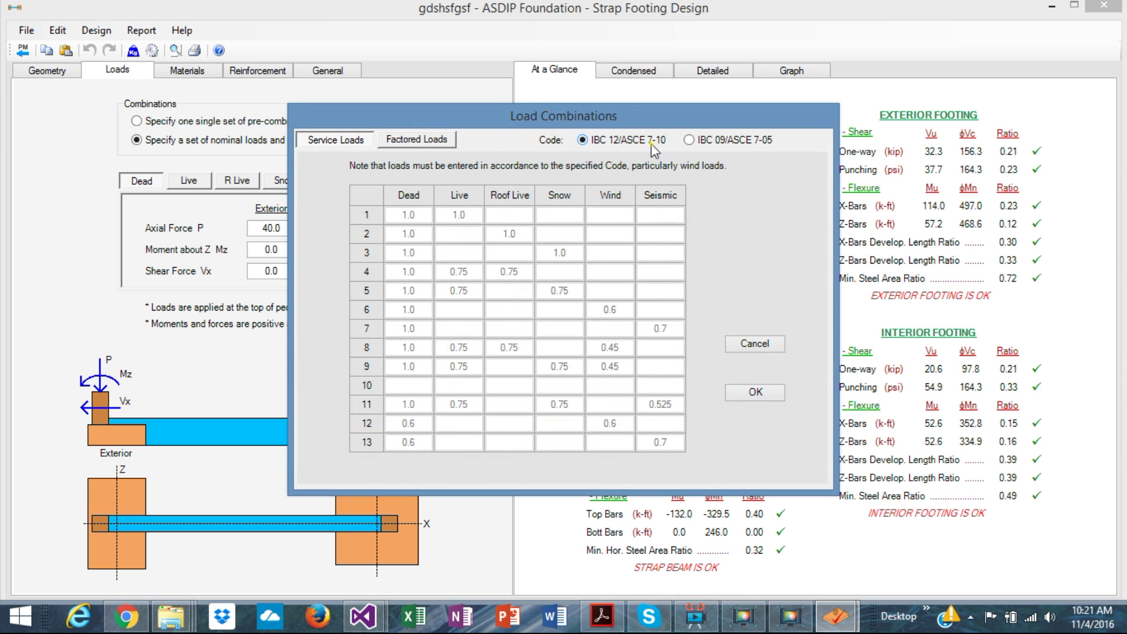
left_click(458, 136)
left_click(755, 344)
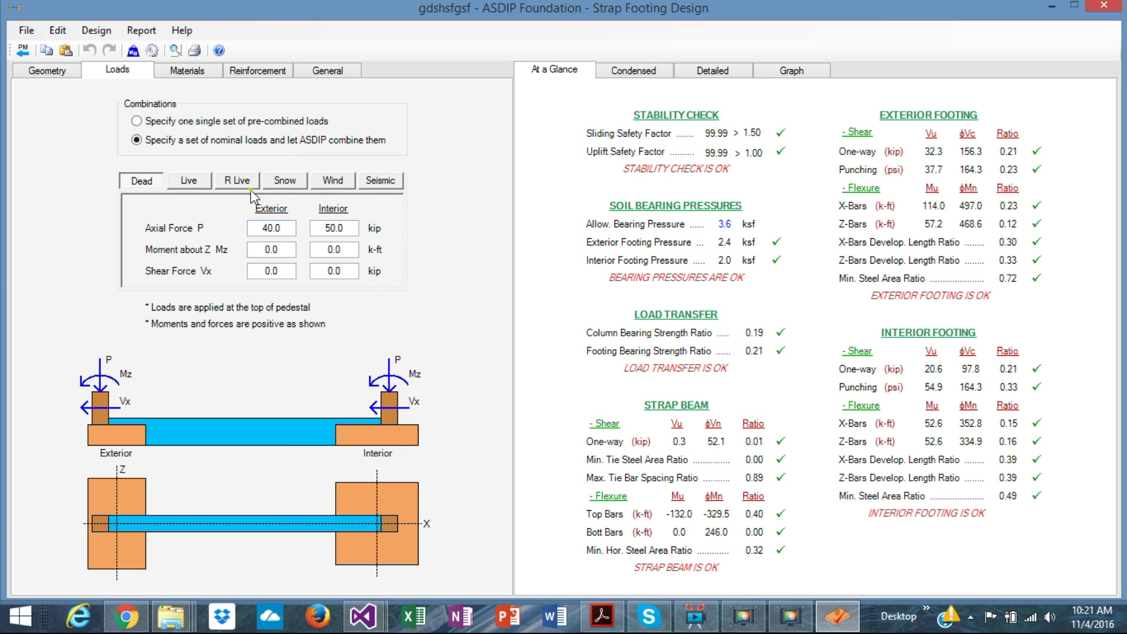
Review the material properties specified for the footings, the strap beam and the columns
left_click(198, 75)
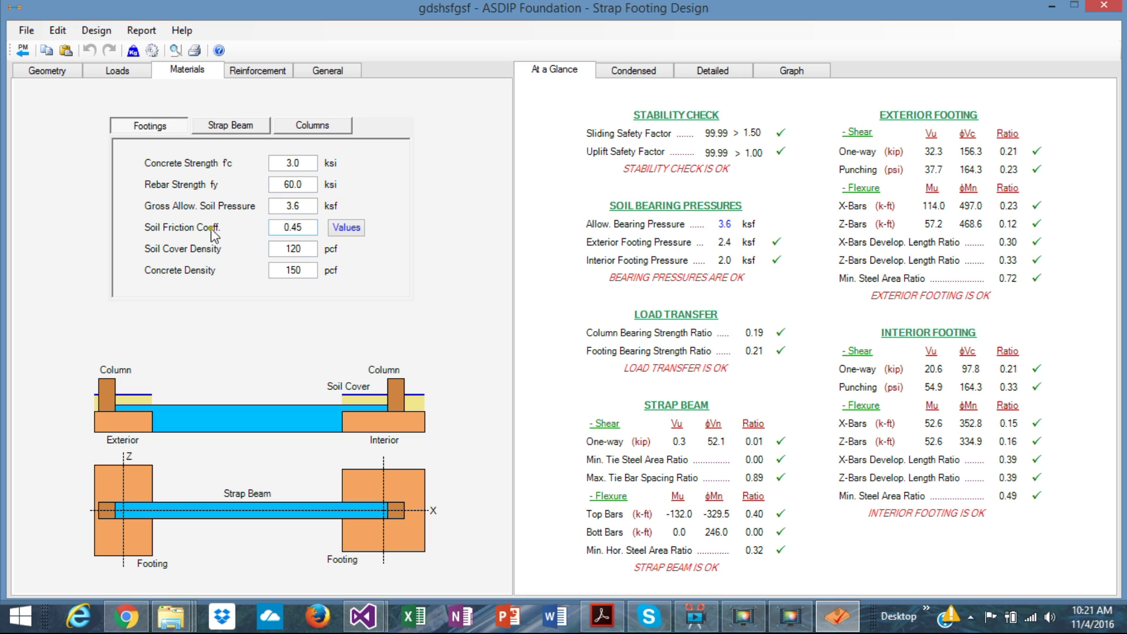
left_click(237, 133)
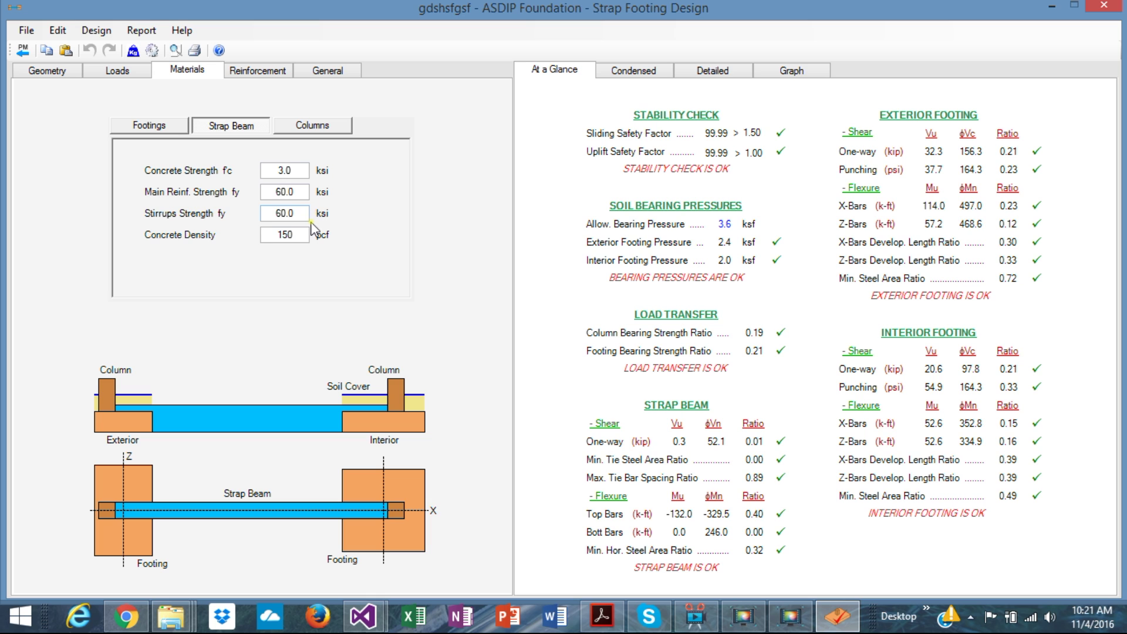
left_click(321, 129)
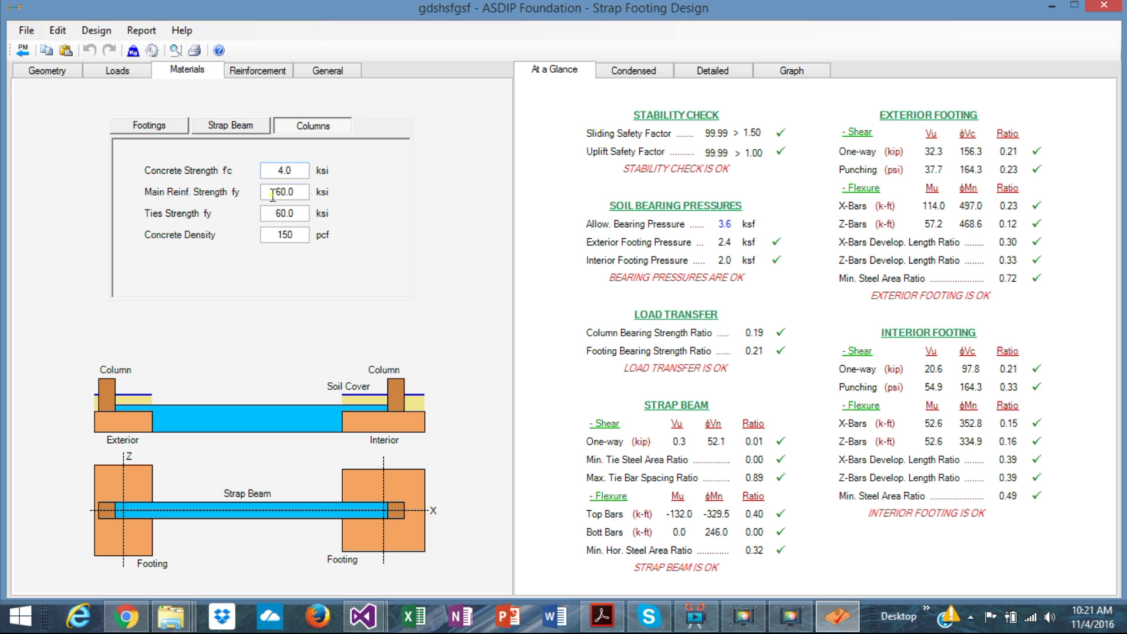
Review the reinforcement inputs of the exterior and interior footings, the strap beam and the columns
left_click(254, 71)
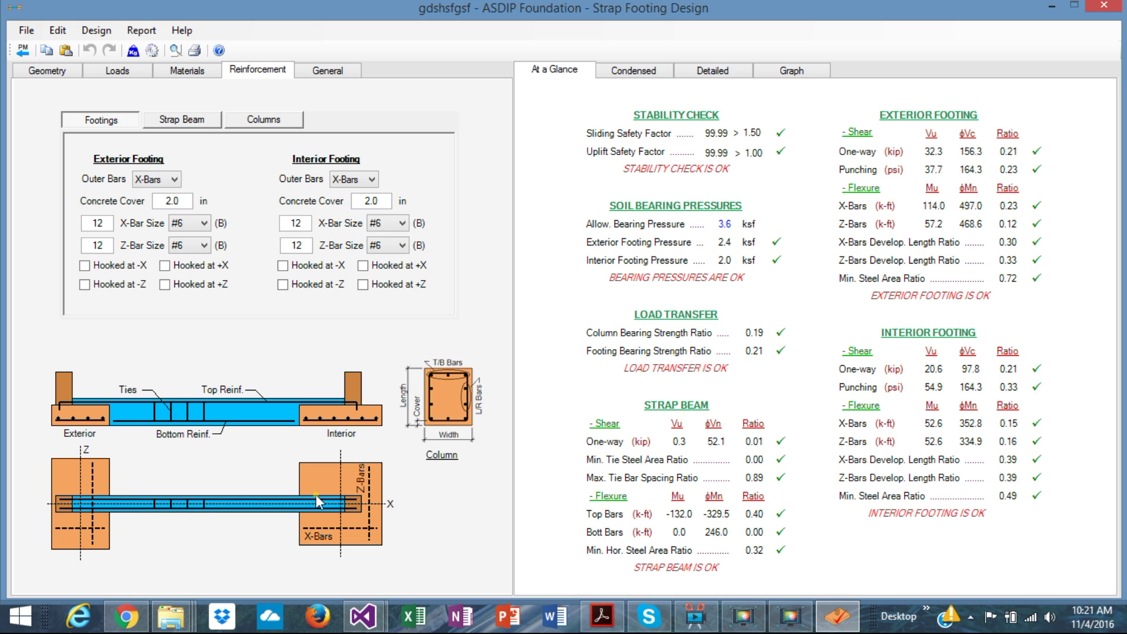
left_click(194, 117)
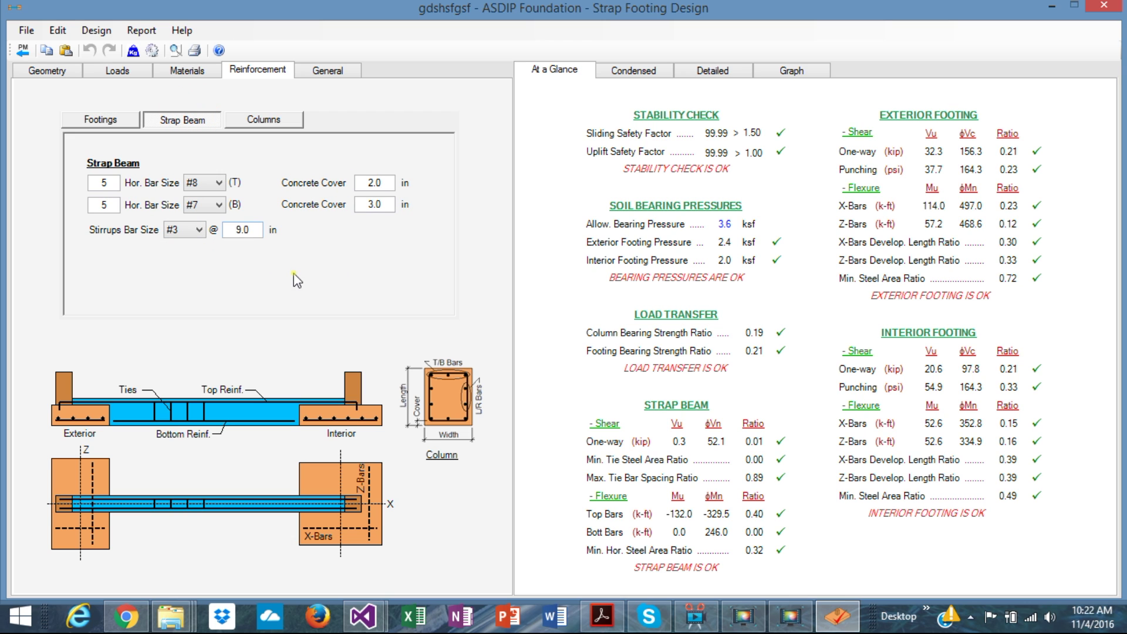
left_click(263, 122)
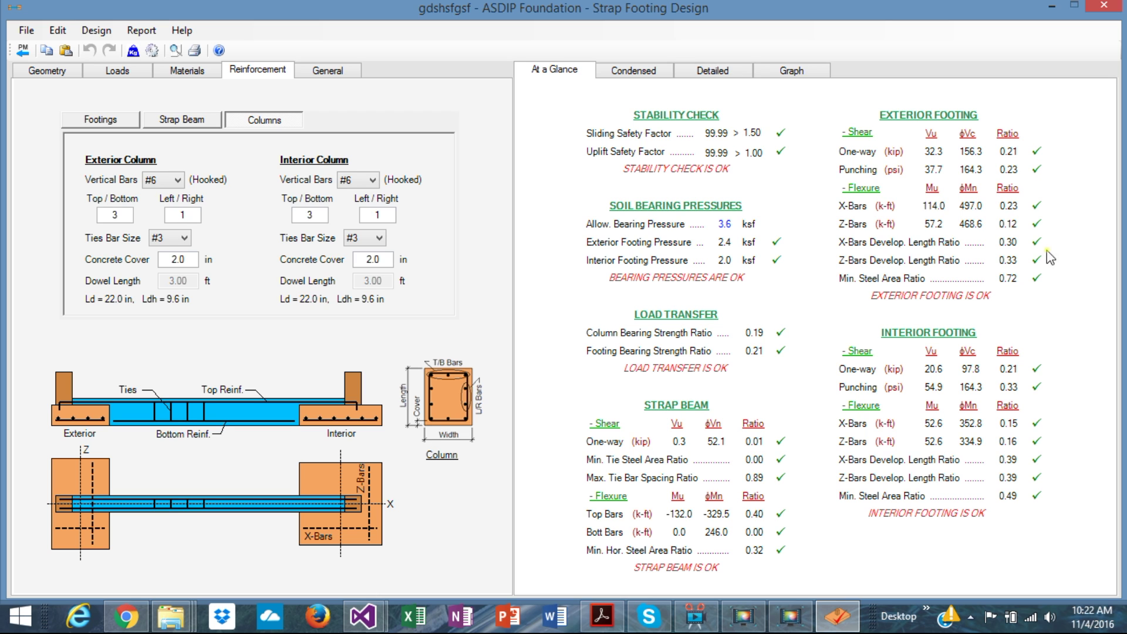
Read through the condensed design results, from geometry and applied loads to the footing, strap beam, stability and column checks
left_click(638, 71)
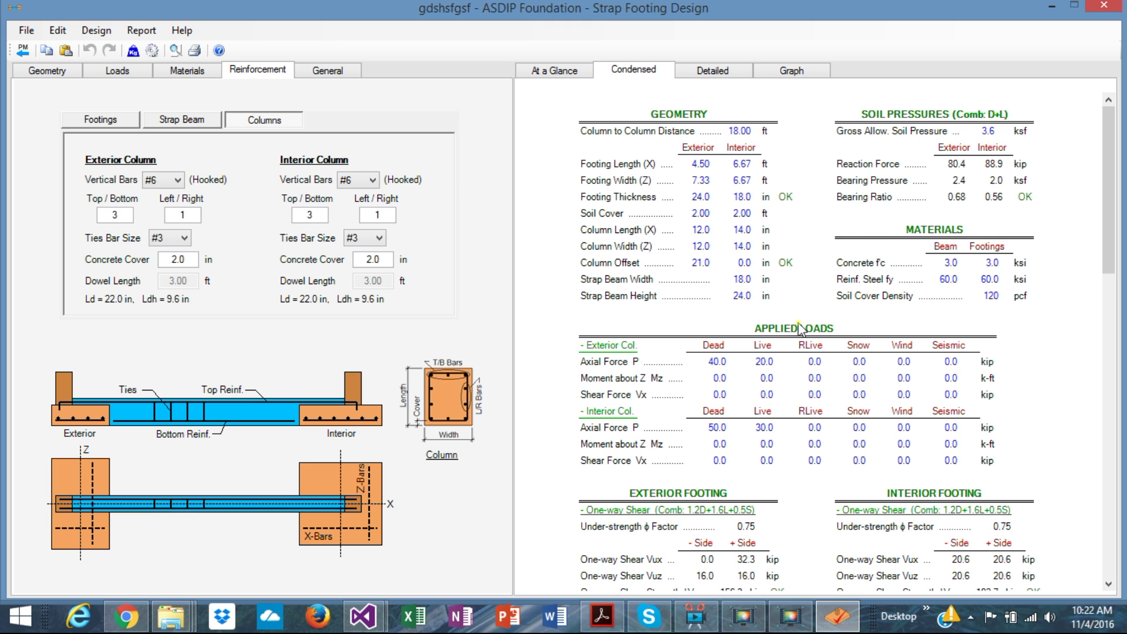
scroll(798, 326, "down", 4)
scroll(801, 331, "down", 2)
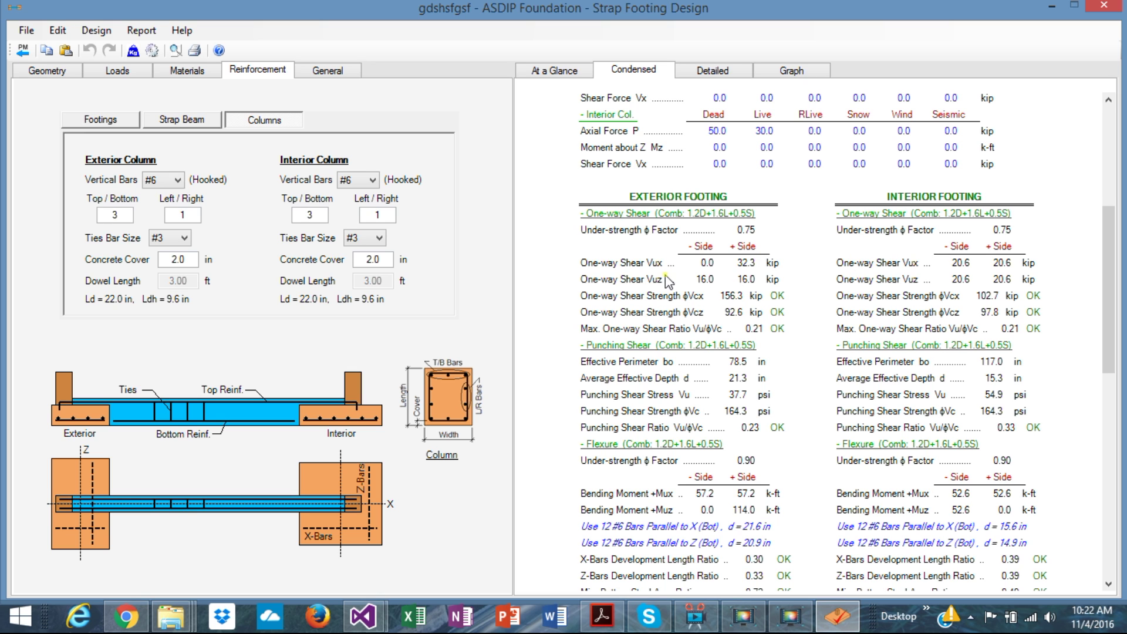
scroll(1008, 351, "down", 2)
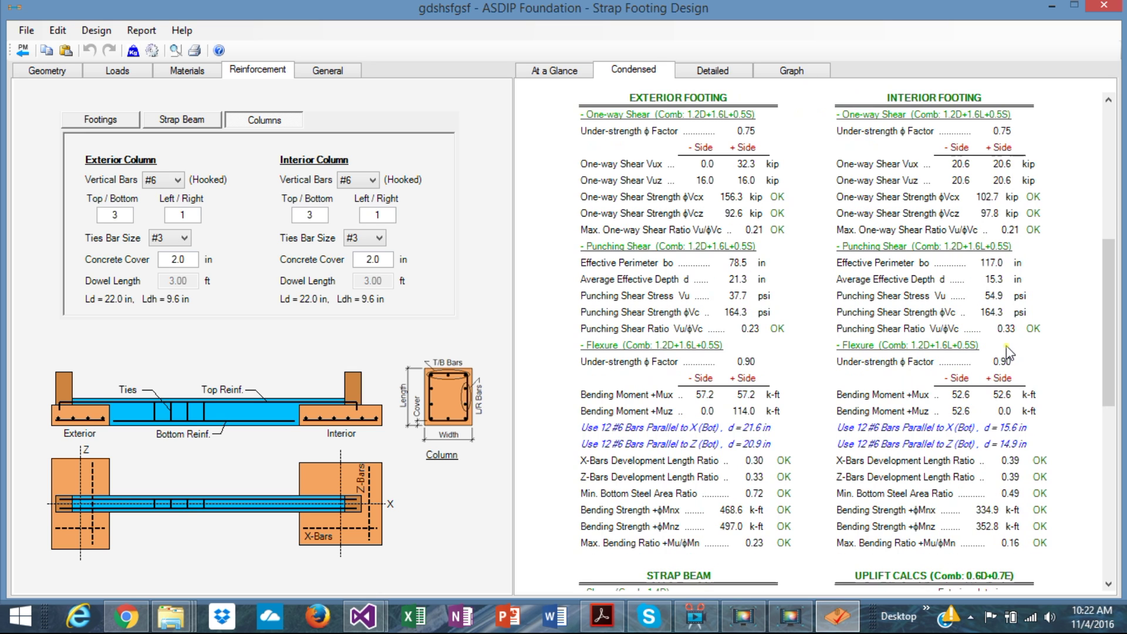
scroll(1008, 351, "down", 4)
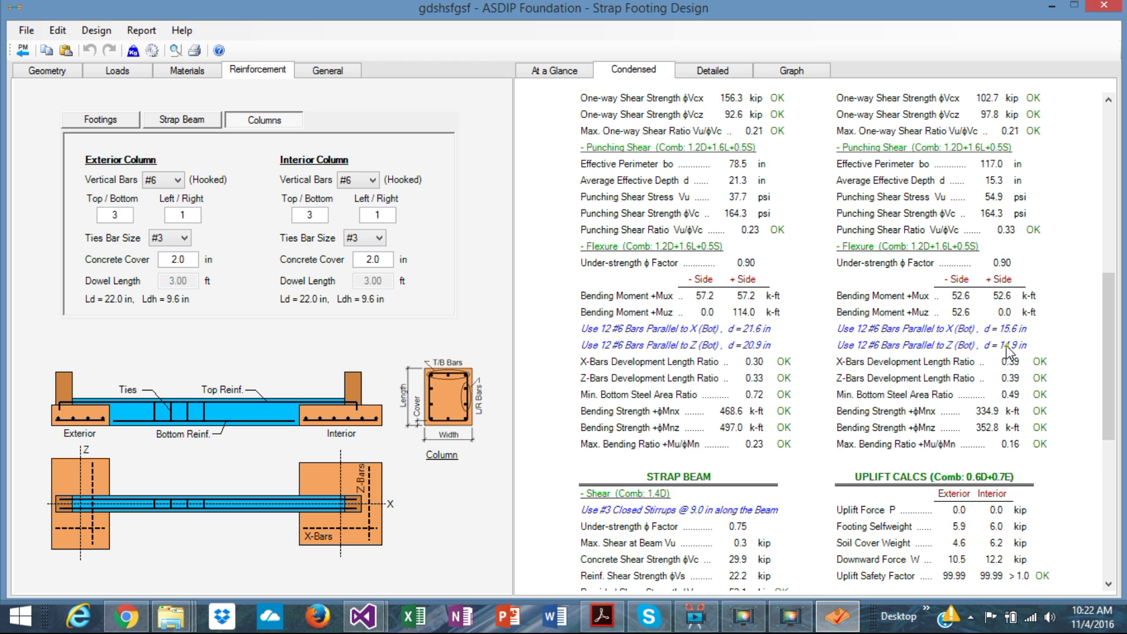
scroll(1007, 351, "down", 6)
scroll(1007, 350, "down", 1)
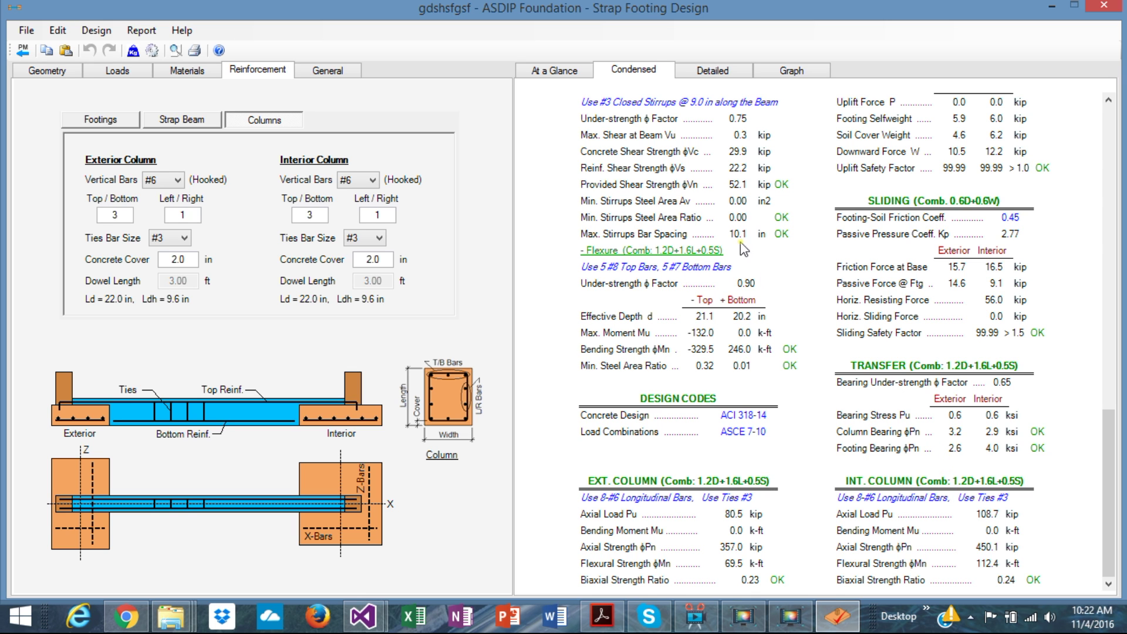
scroll(714, 253, "up", 13)
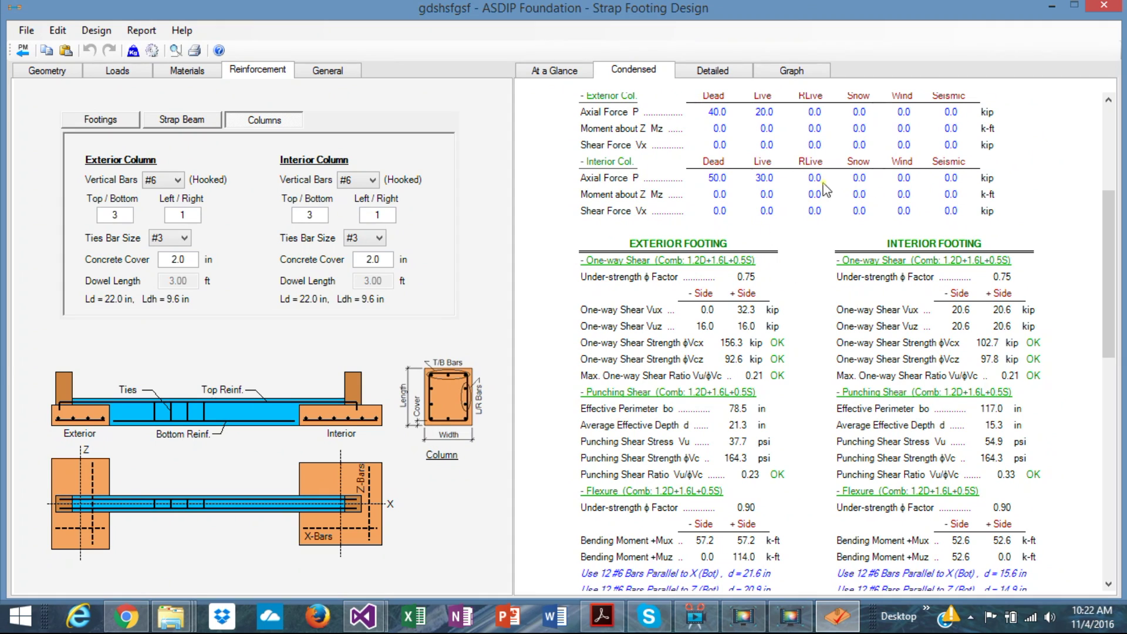
scroll(777, 206, "up", 5)
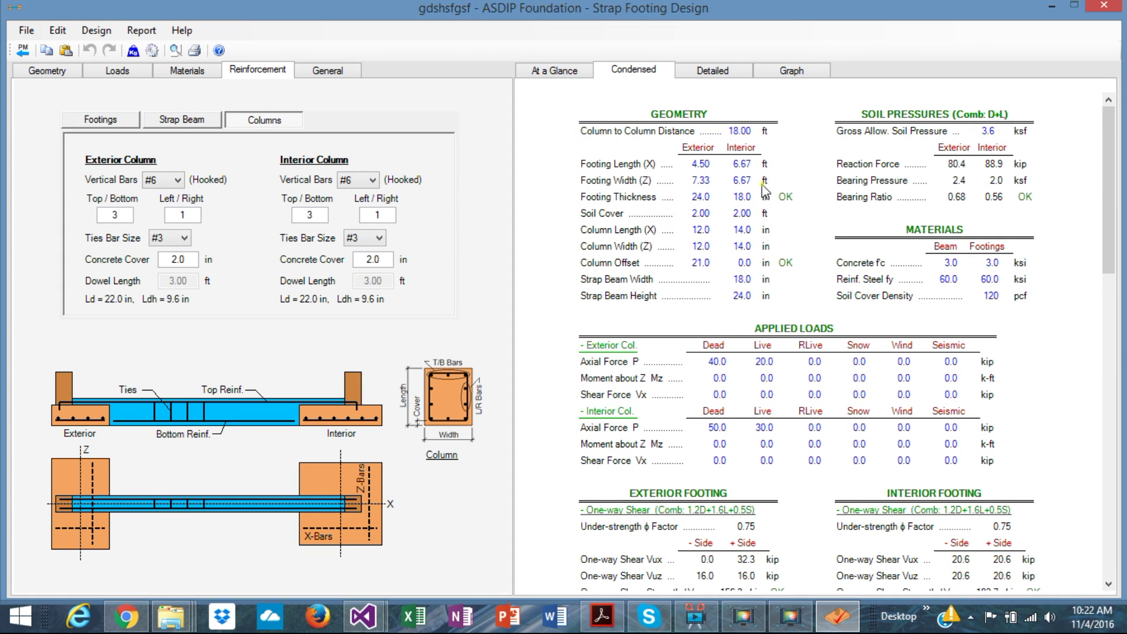
Examine the detailed strap footing calculations, from soil bearing, sliding and uplift through shear, flexure, load transfer and columns to the design codes
left_click(713, 71)
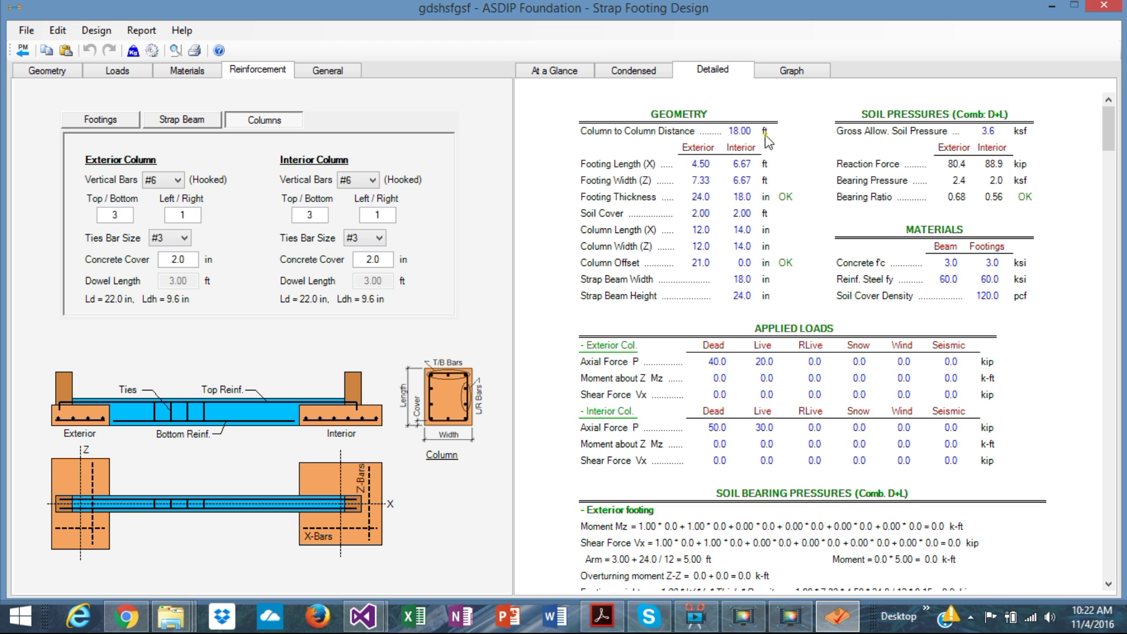
scroll(889, 304, "down", 10)
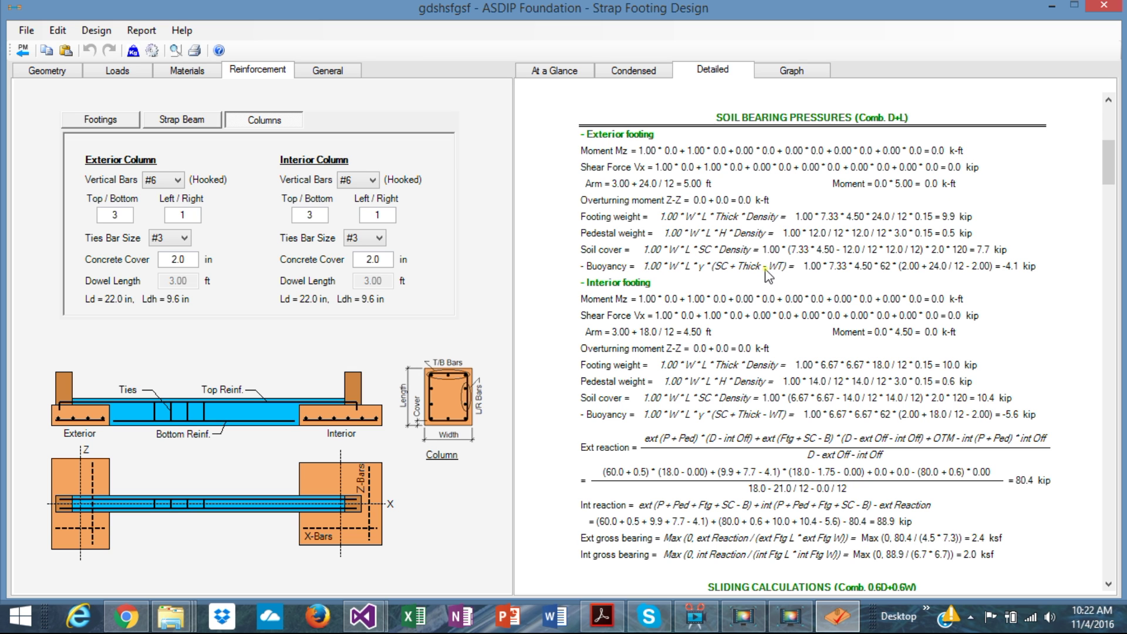
scroll(889, 375, "down", 8)
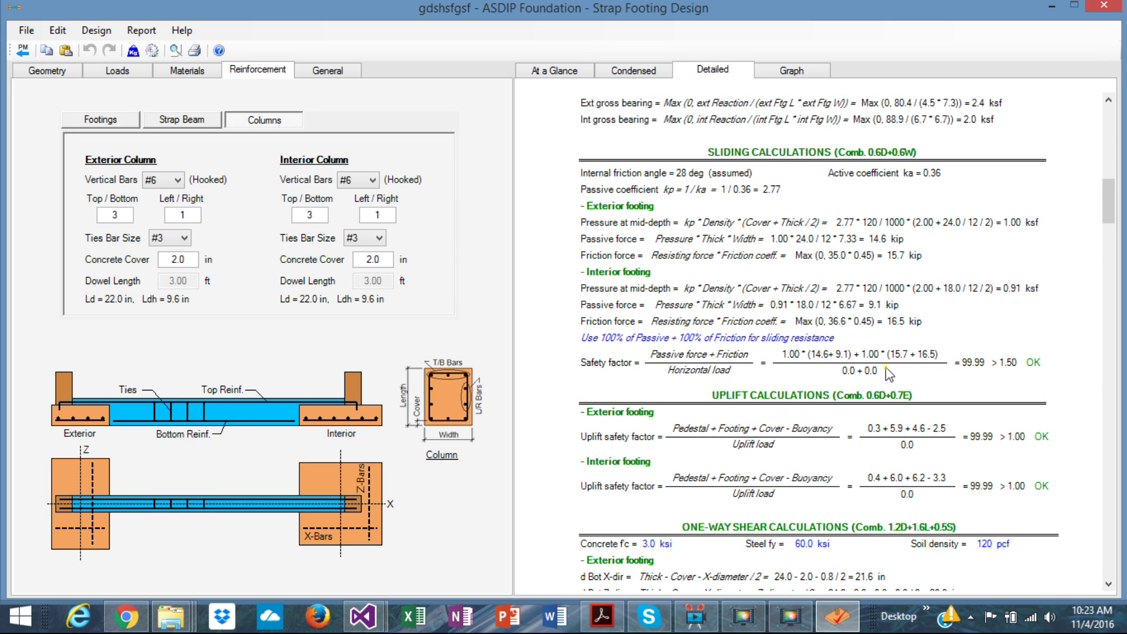
scroll(889, 374, "down", 6)
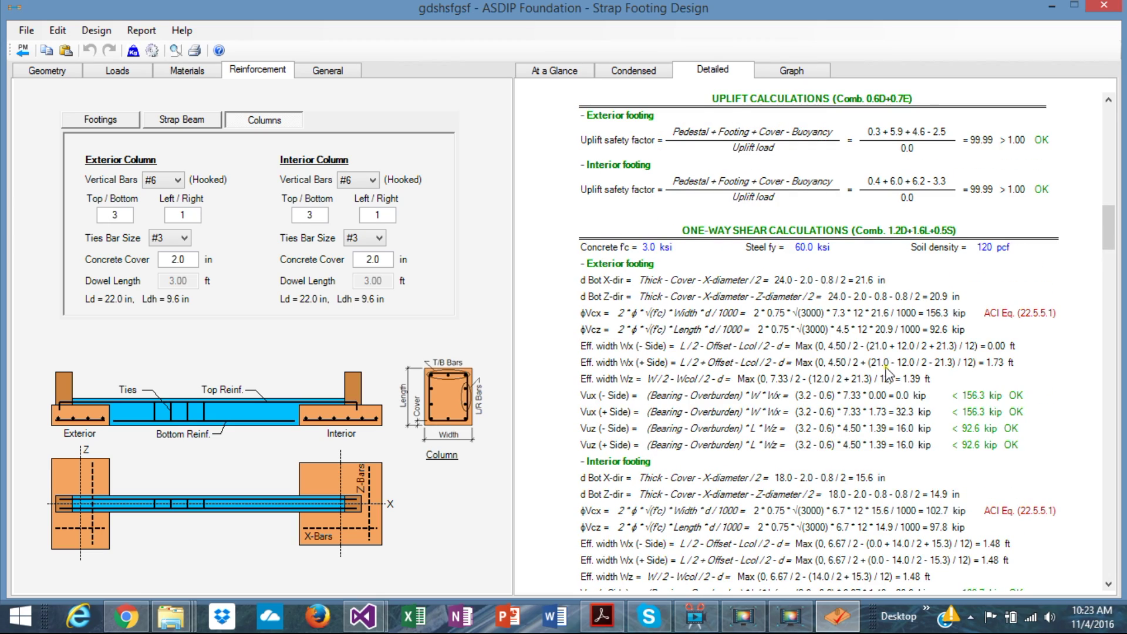
scroll(889, 375, "down", 3)
scroll(889, 374, "down", 7)
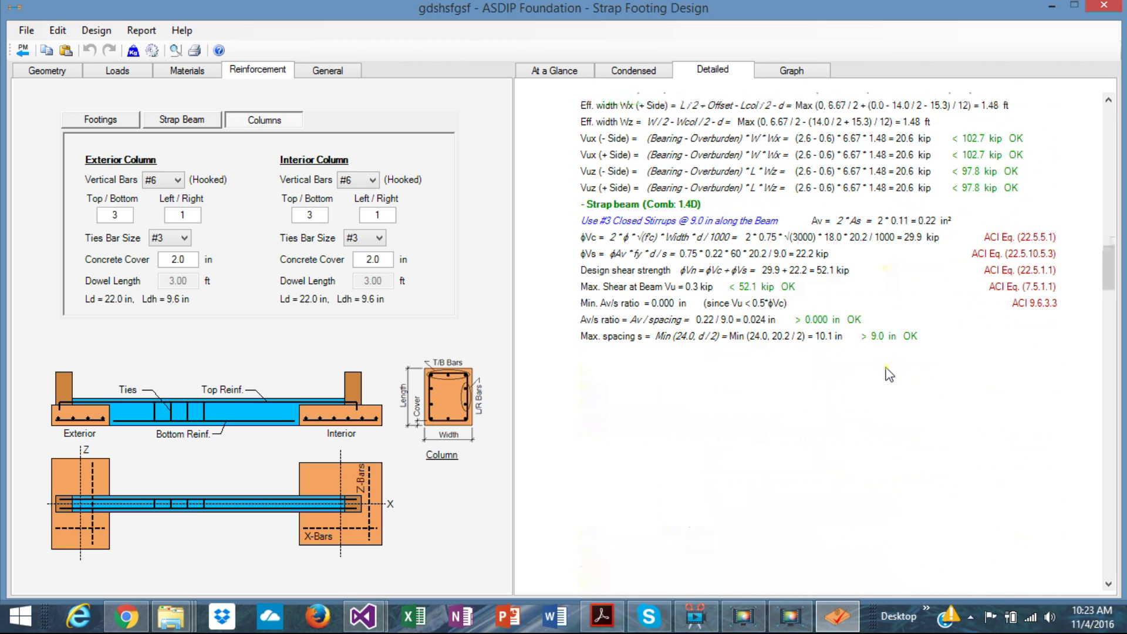
scroll(889, 375, "down", 12)
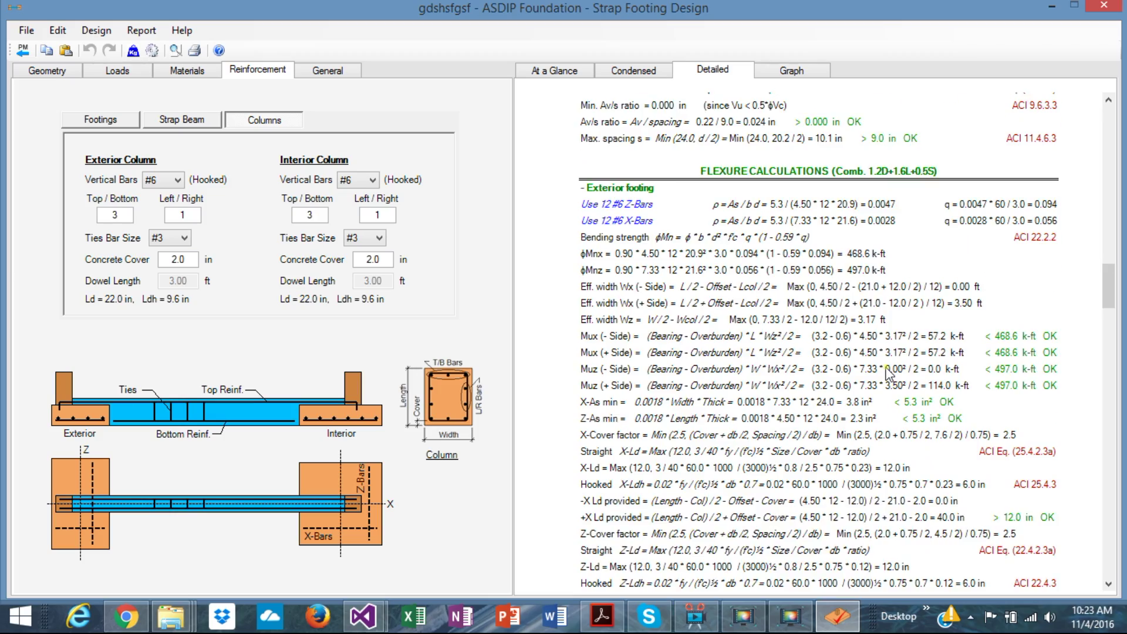
scroll(889, 374, "down", 20)
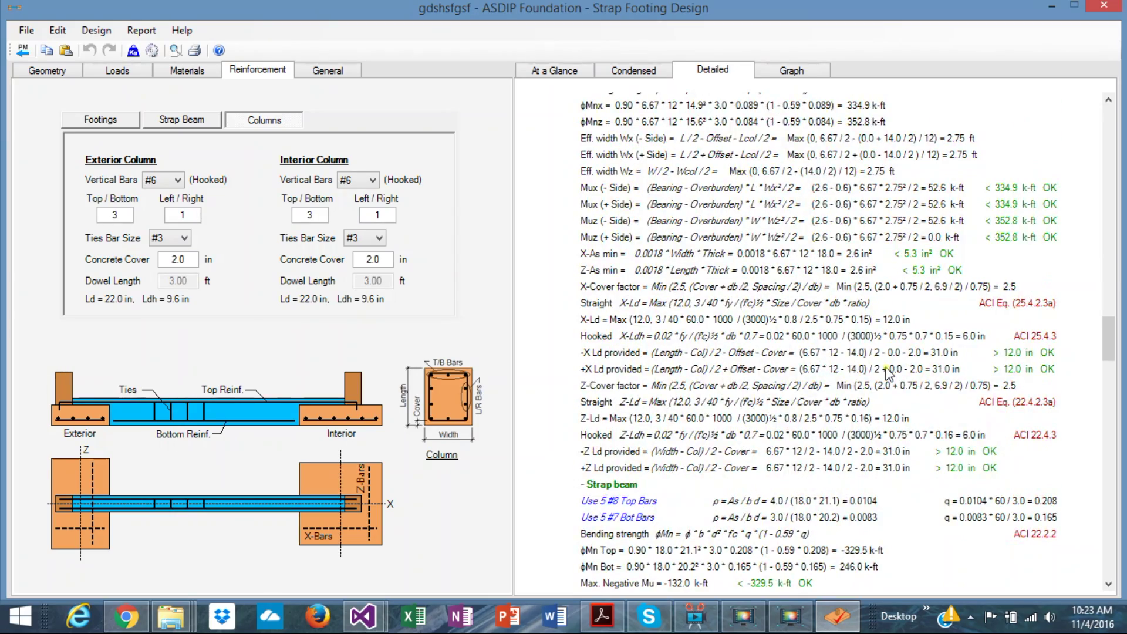
scroll(889, 374, "down", 20)
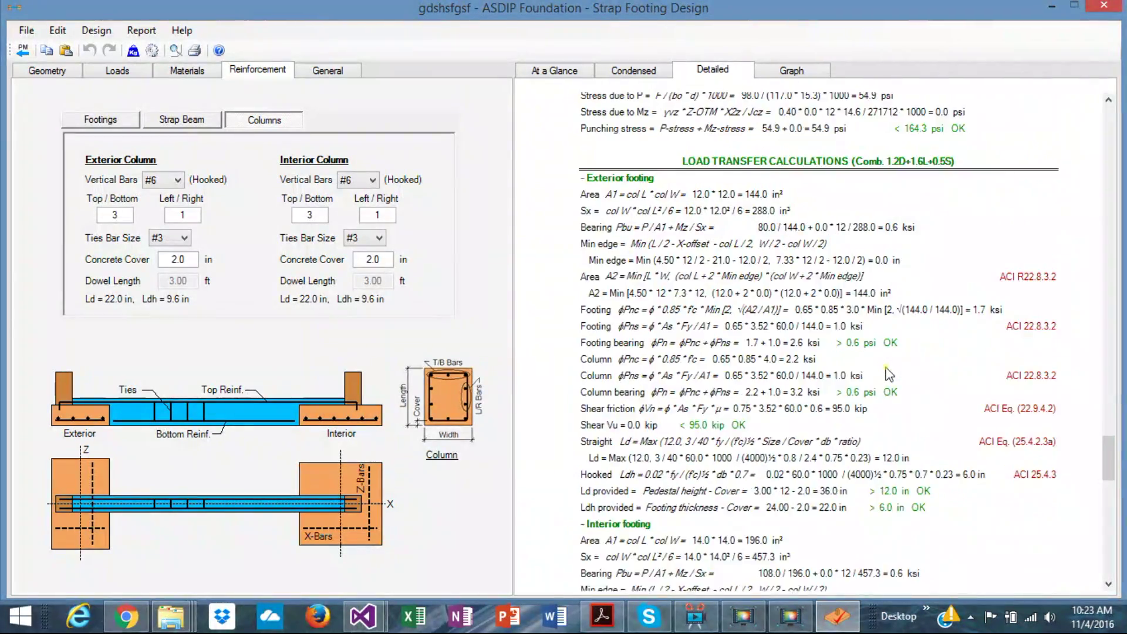
scroll(889, 374, "down", 10)
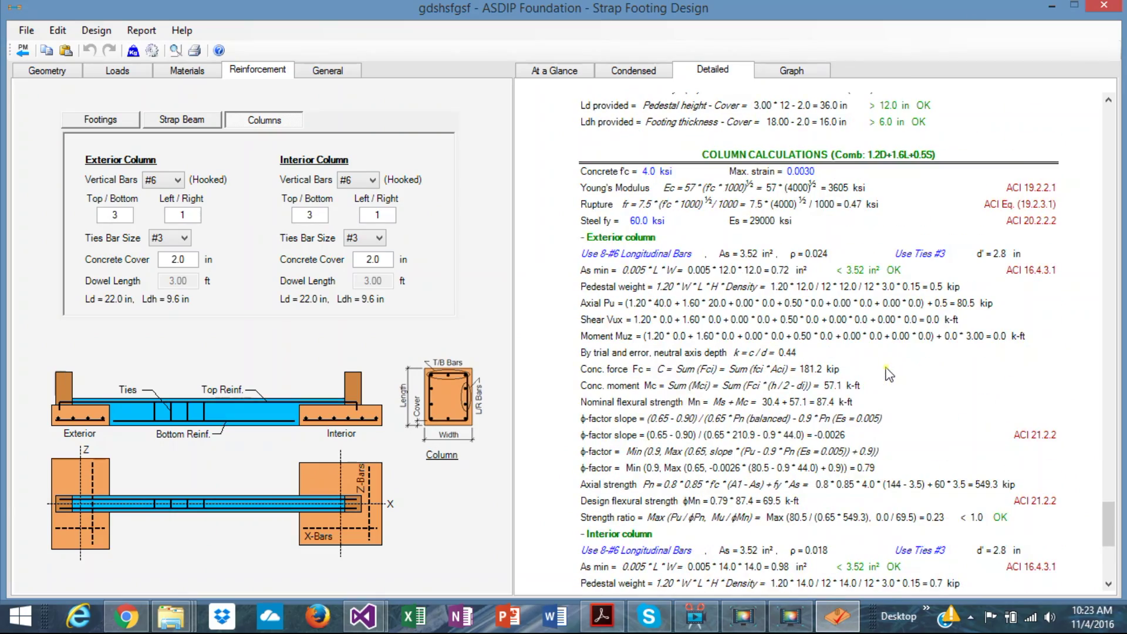
scroll(889, 374, "down", 8)
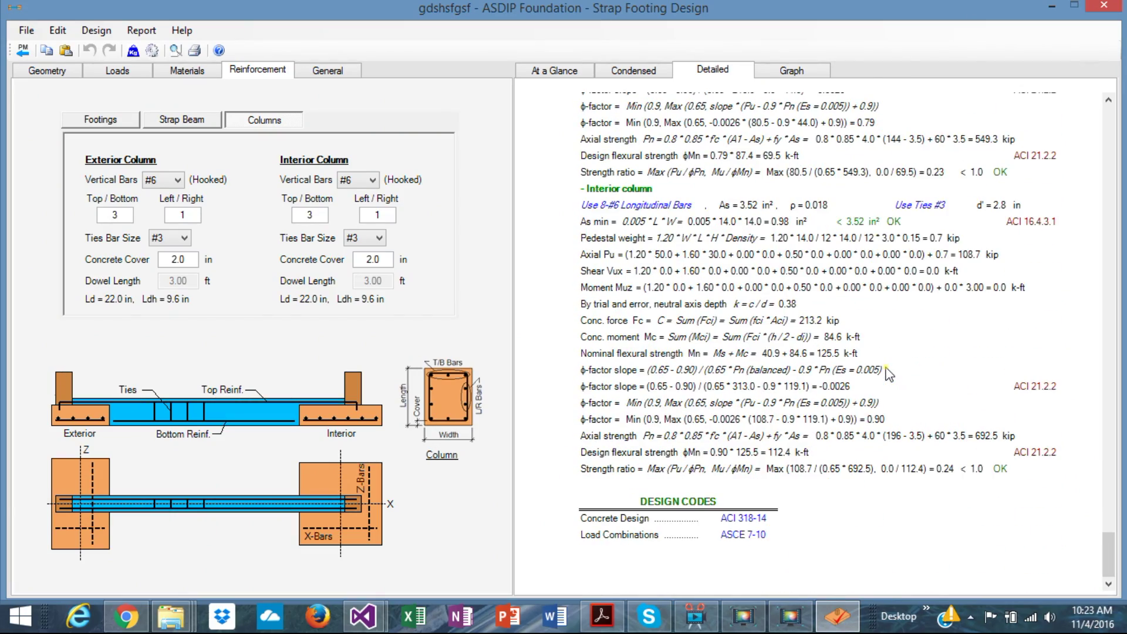
scroll(889, 375, "up", 20)
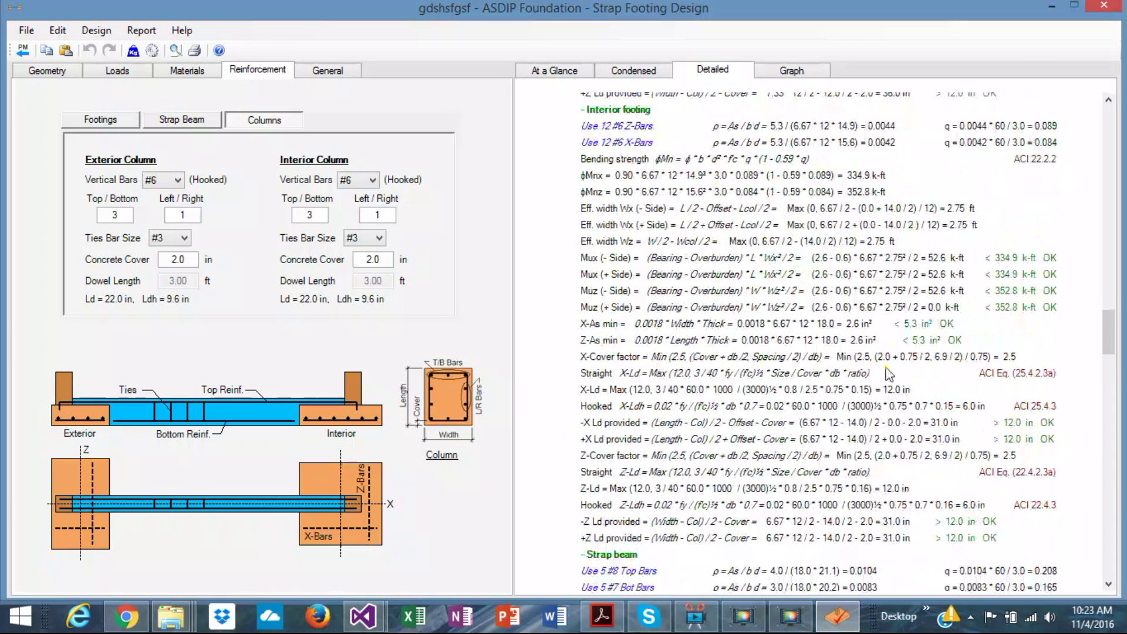
View the strap footing's bearing graph, shear and moment diagrams, column interaction diagrams and construction drawing
left_click(790, 72)
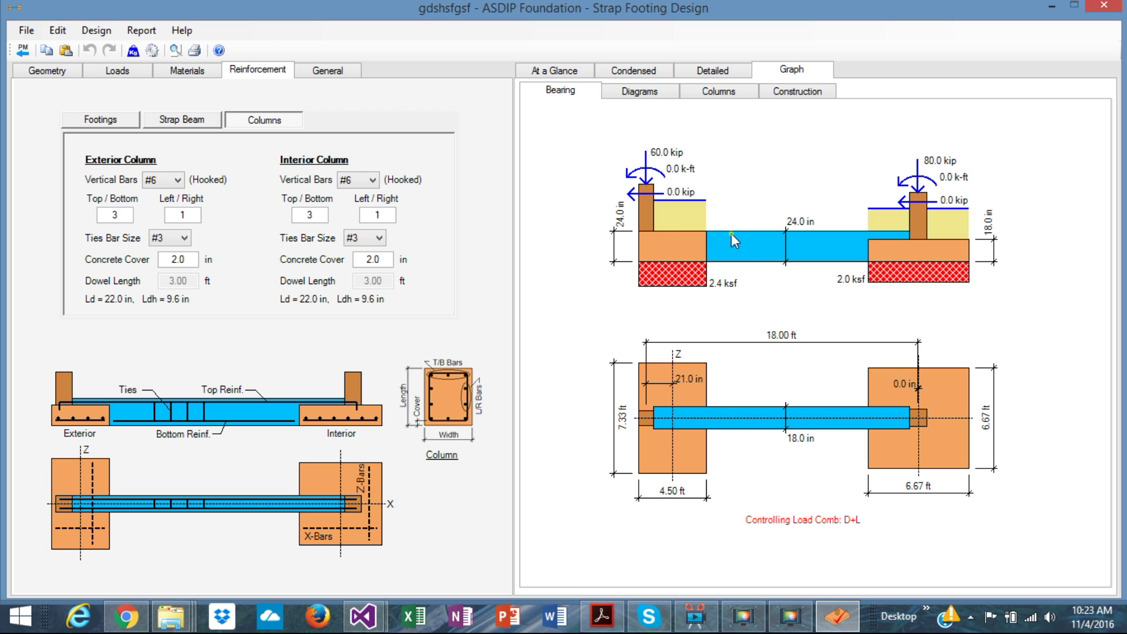
left_click(639, 92)
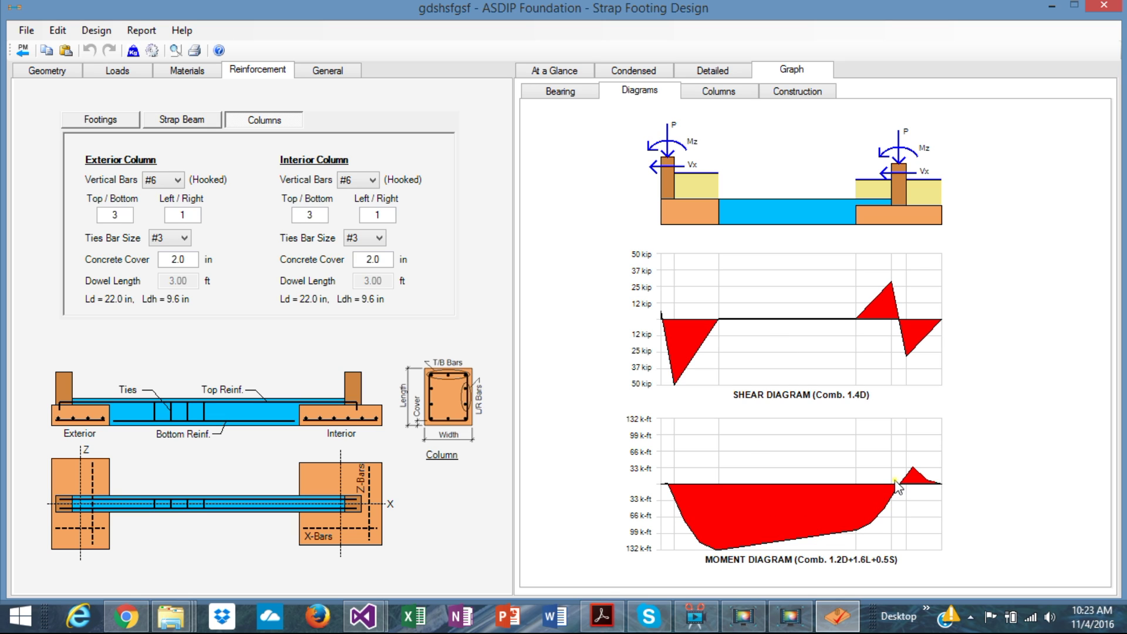
left_click(726, 93)
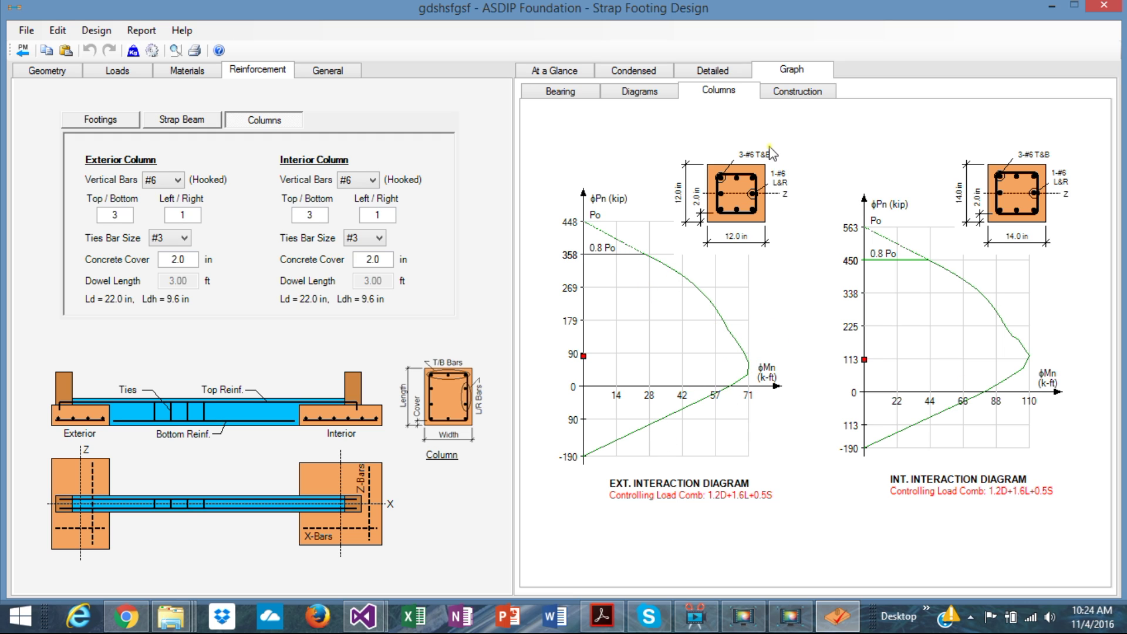
left_click(809, 95)
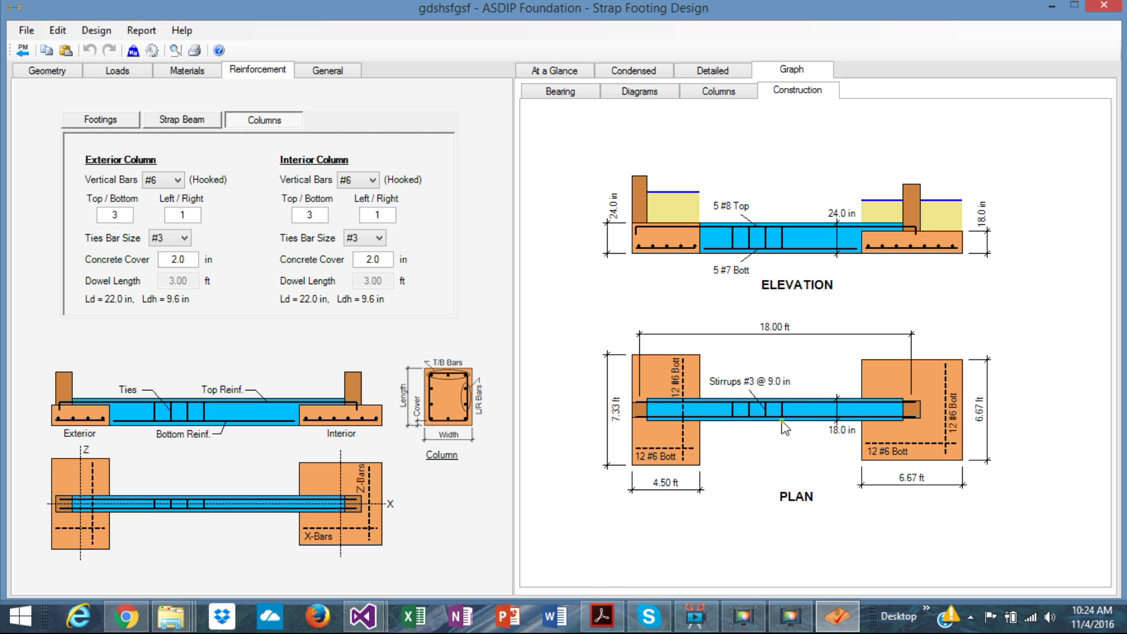
Open a print preview of the strap footing's condensed report and page through it to page 11
left_click(144, 33)
left_click(160, 44)
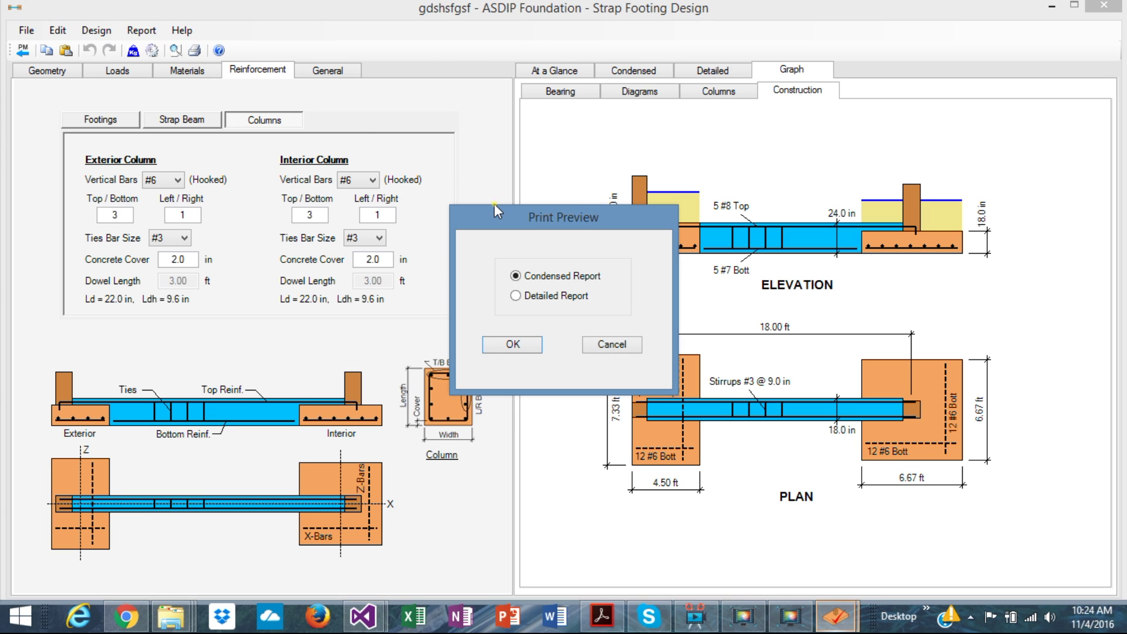
left_click(514, 344)
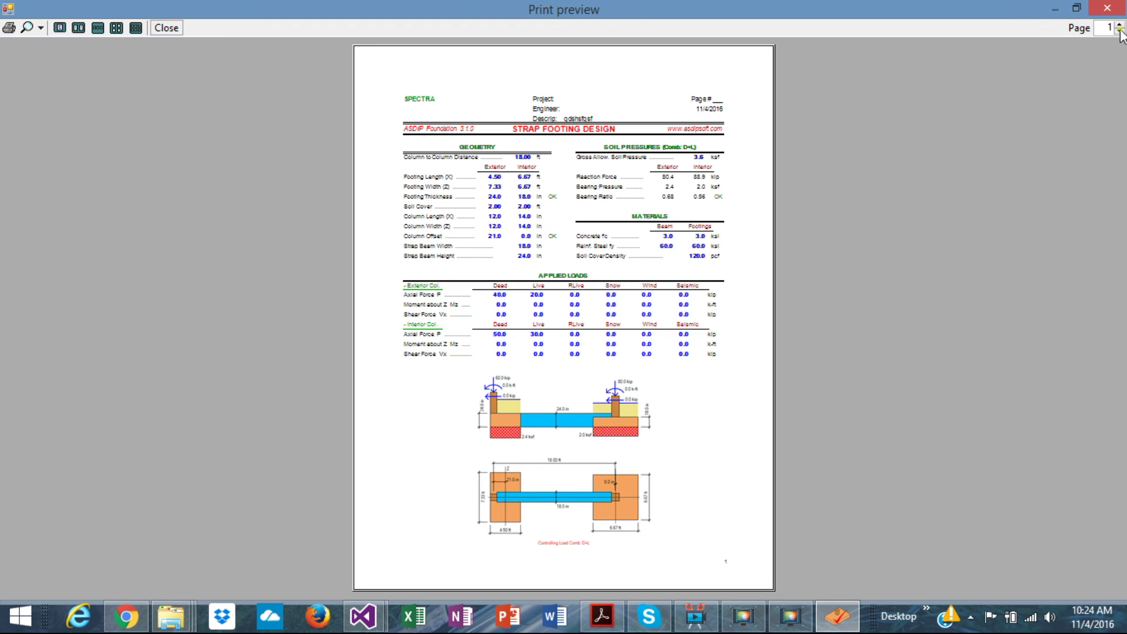
mouse_move(1120, 30)
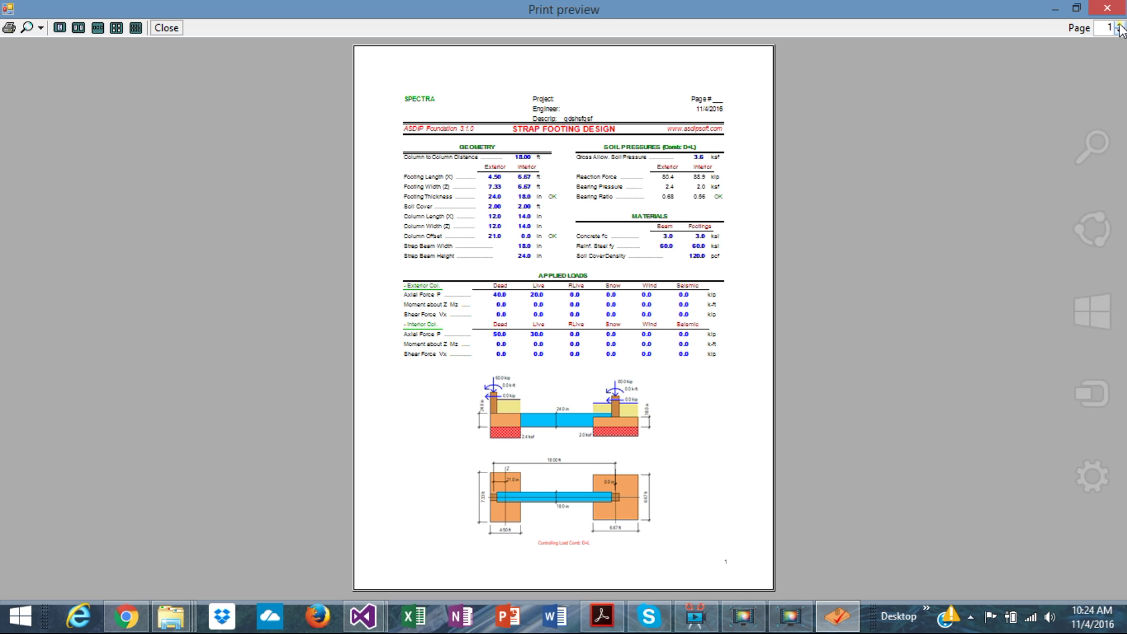
left_click(1119, 26)
left_click(1119, 27)
left_click(1119, 26)
left_click(1119, 27)
left_click(1119, 26)
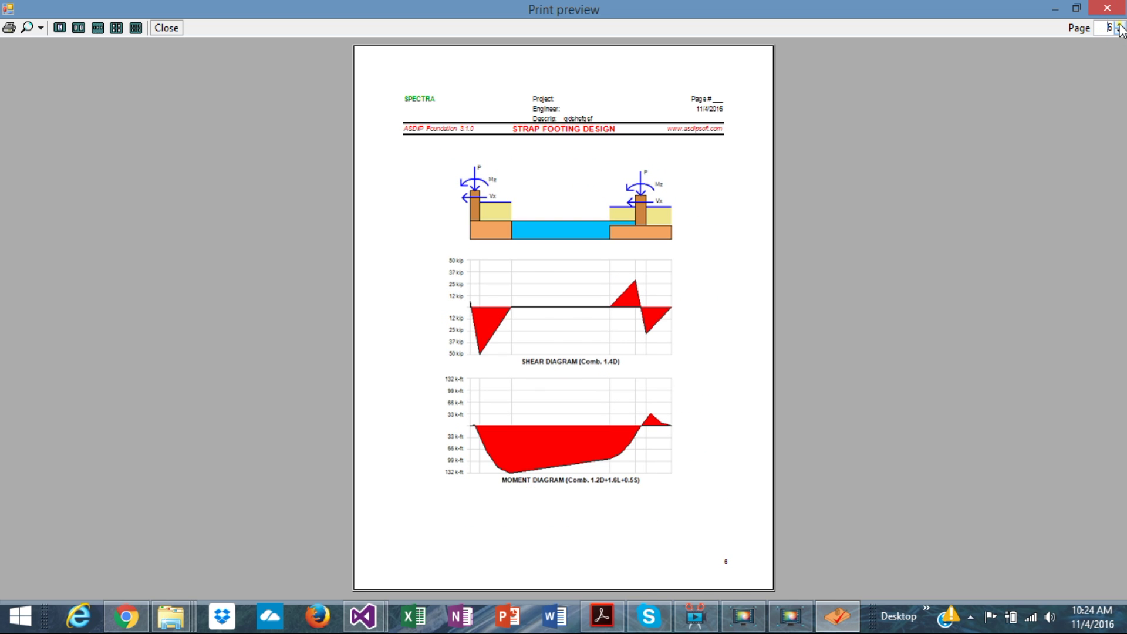
left_click(1119, 26)
left_click(1119, 27)
left_click(1119, 27)
left_click(1119, 26)
left_click(1119, 27)
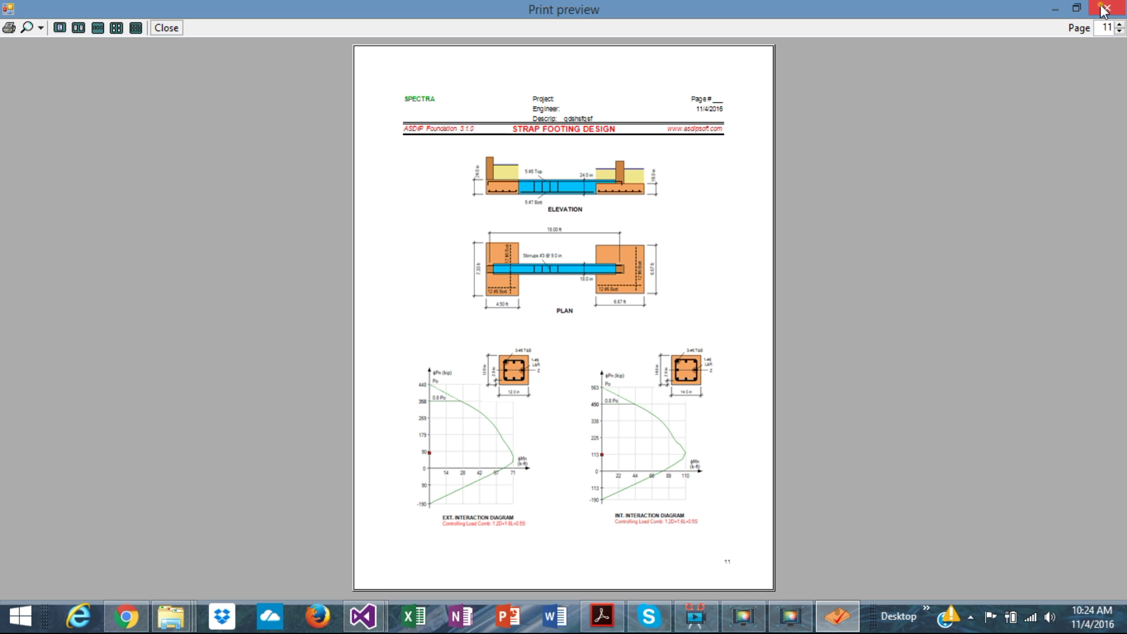
Close the report preview and the strap footing design to return to the project manager
left_click(1106, 10)
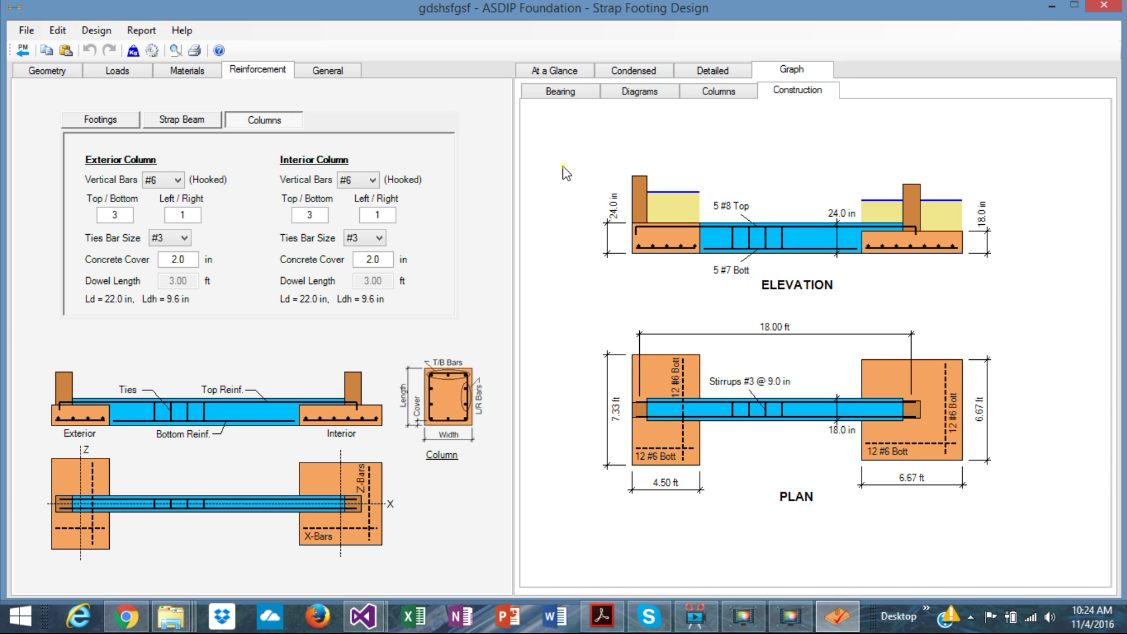
key("alt+F4")
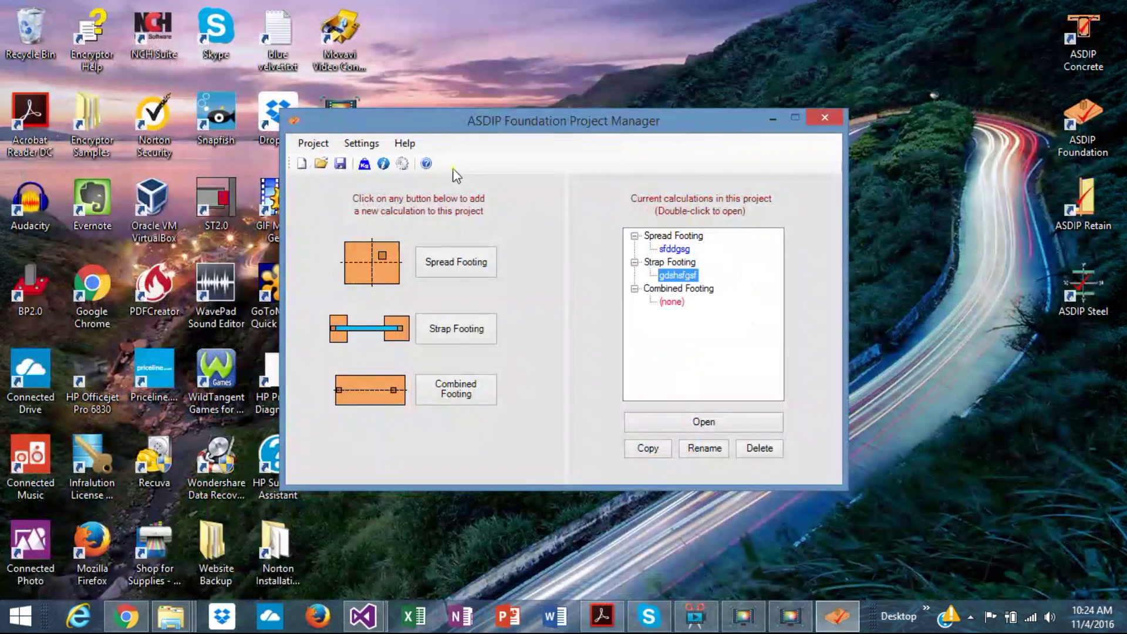
Add a combined footing calculation named ghxfgh to the project and open its design
left_click(462, 392)
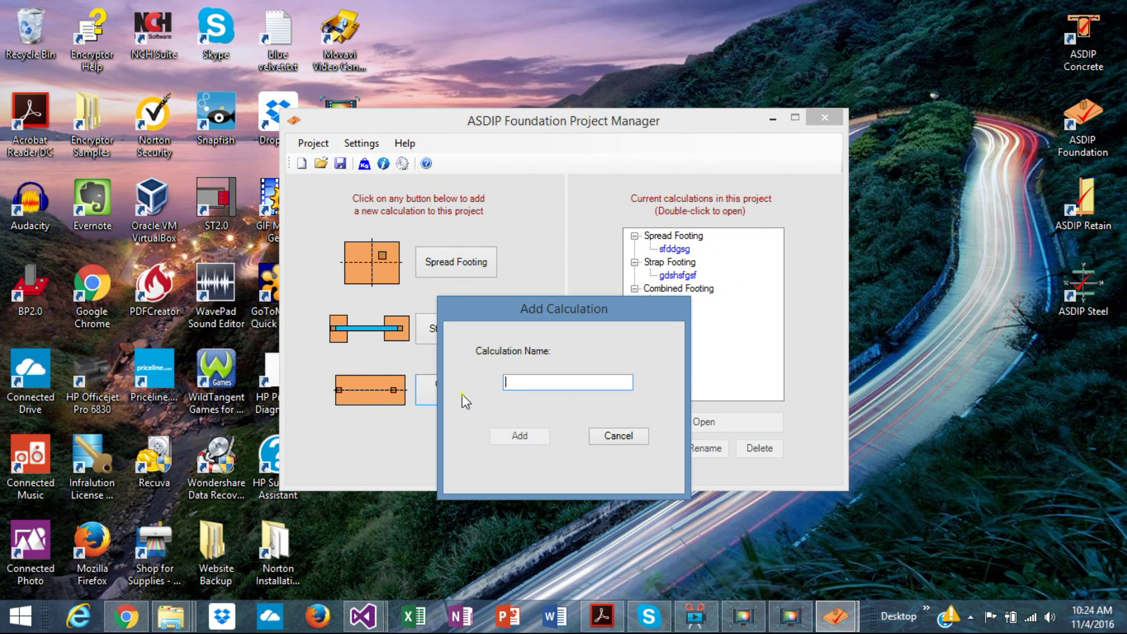
type("ghxfgh")
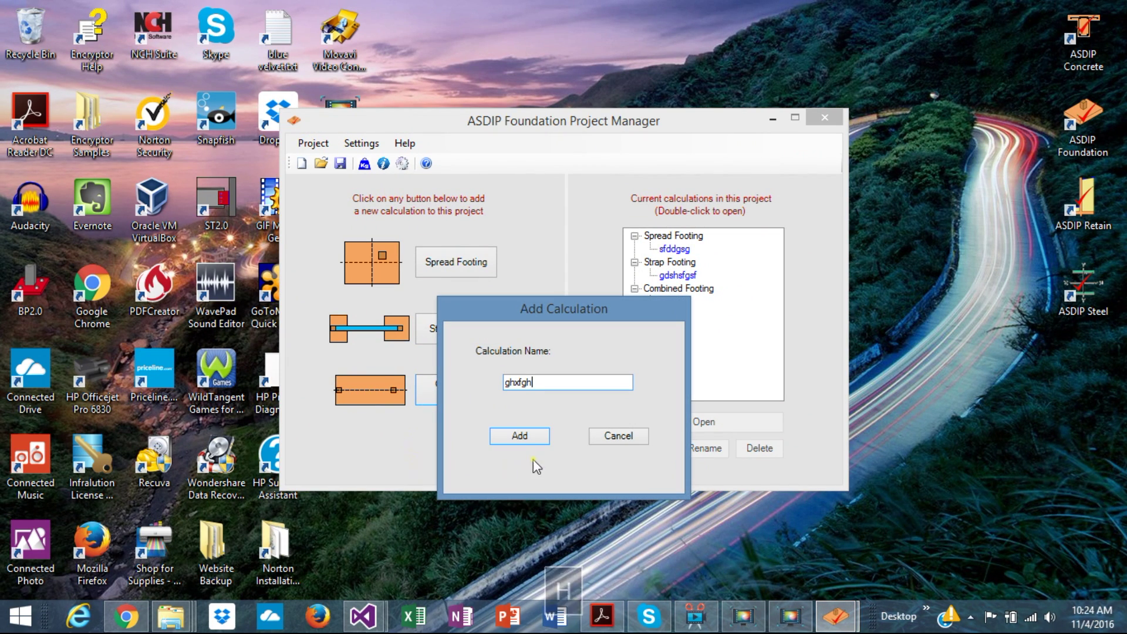
left_click(513, 440)
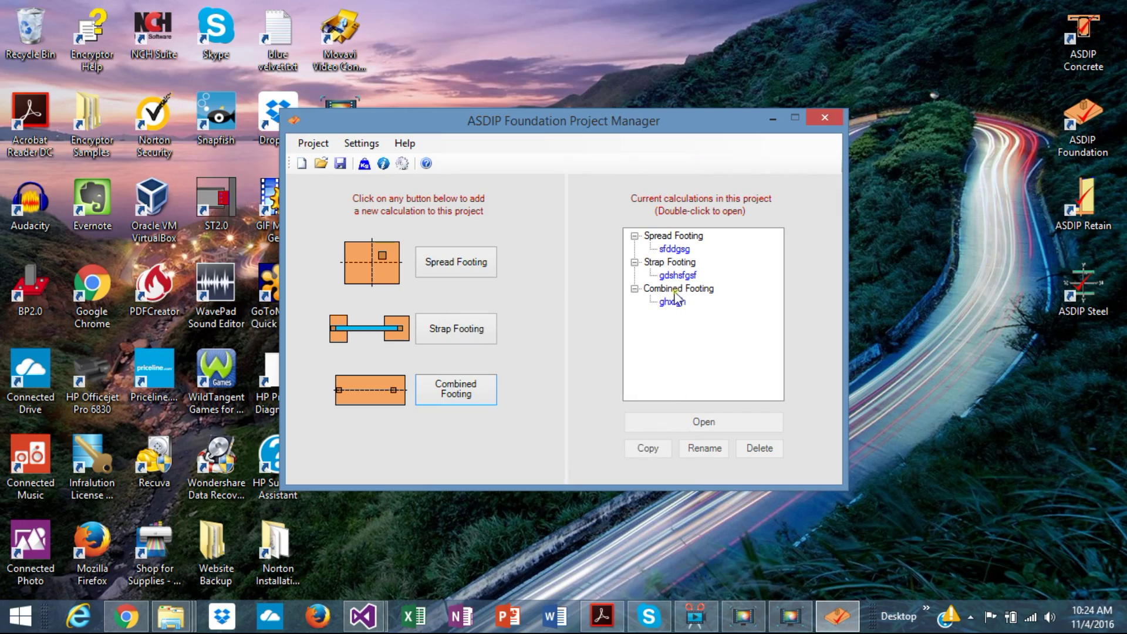
double_click(672, 300)
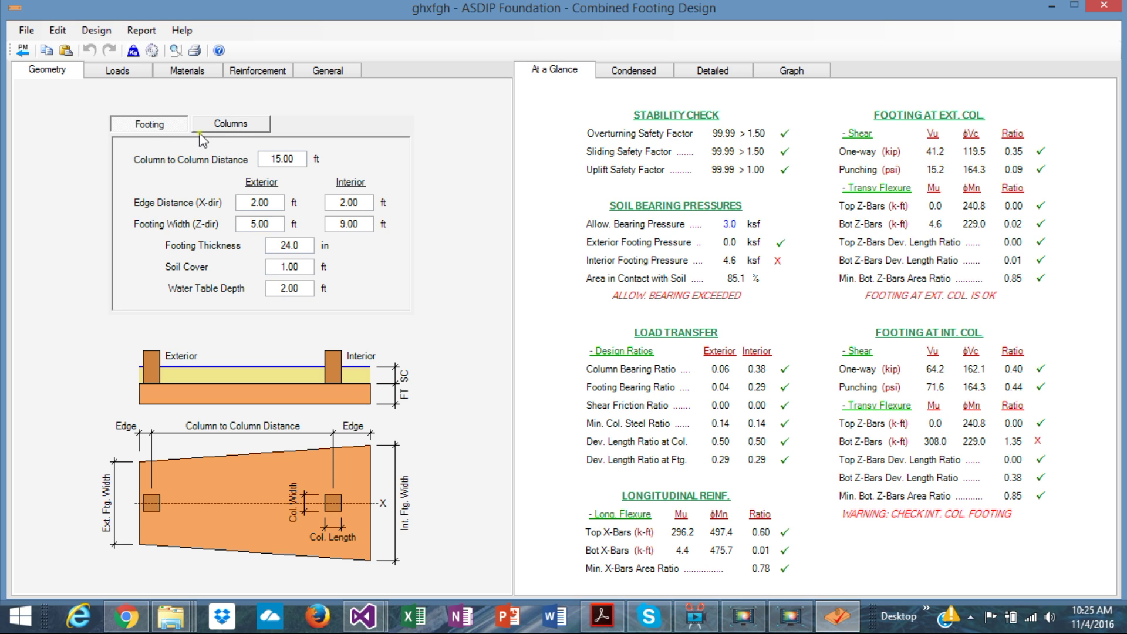
View the combined footing's column geometry and set its loads to a set of nominal loads that ASDIP combines
left_click(214, 125)
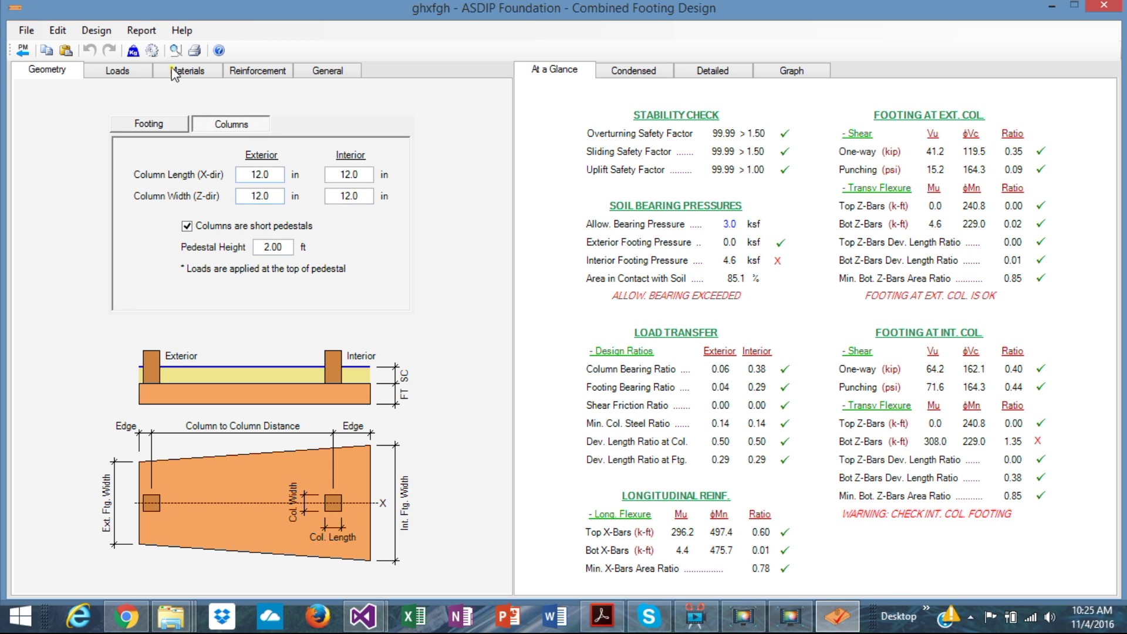
left_click(133, 73)
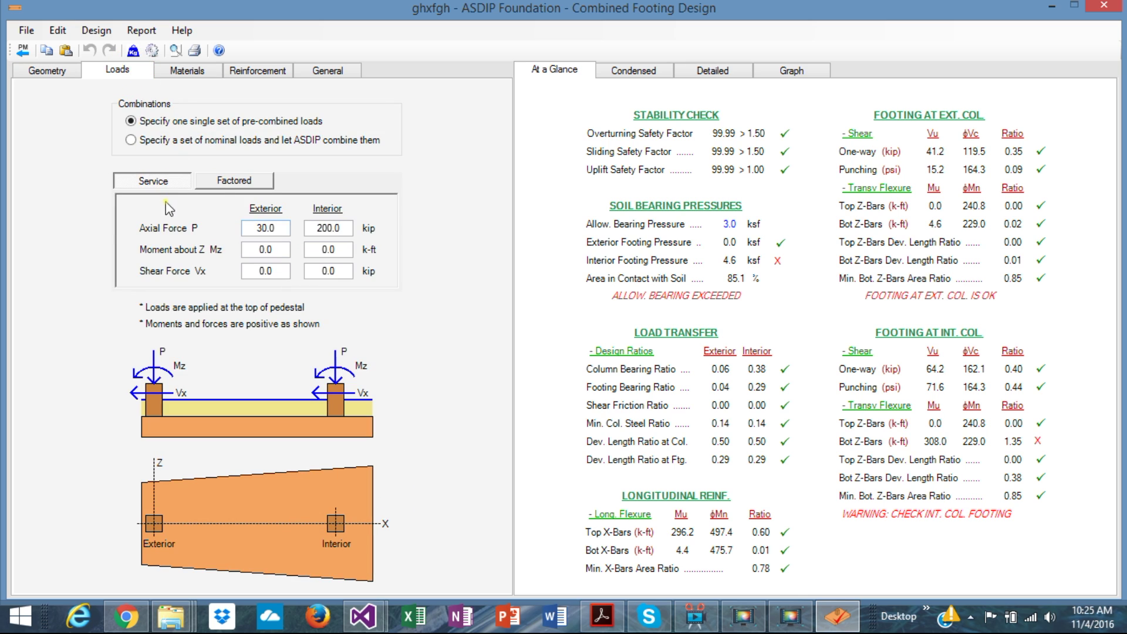
left_click(135, 141)
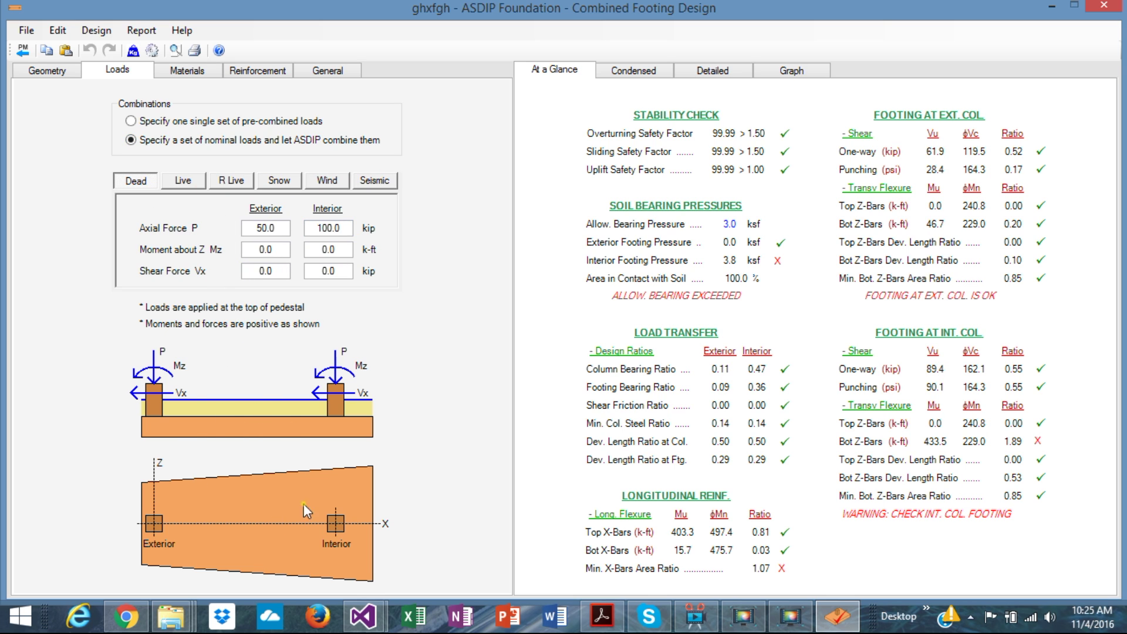
Review the material properties and the reinforcement inputs for both the combined footing and its columns
left_click(188, 72)
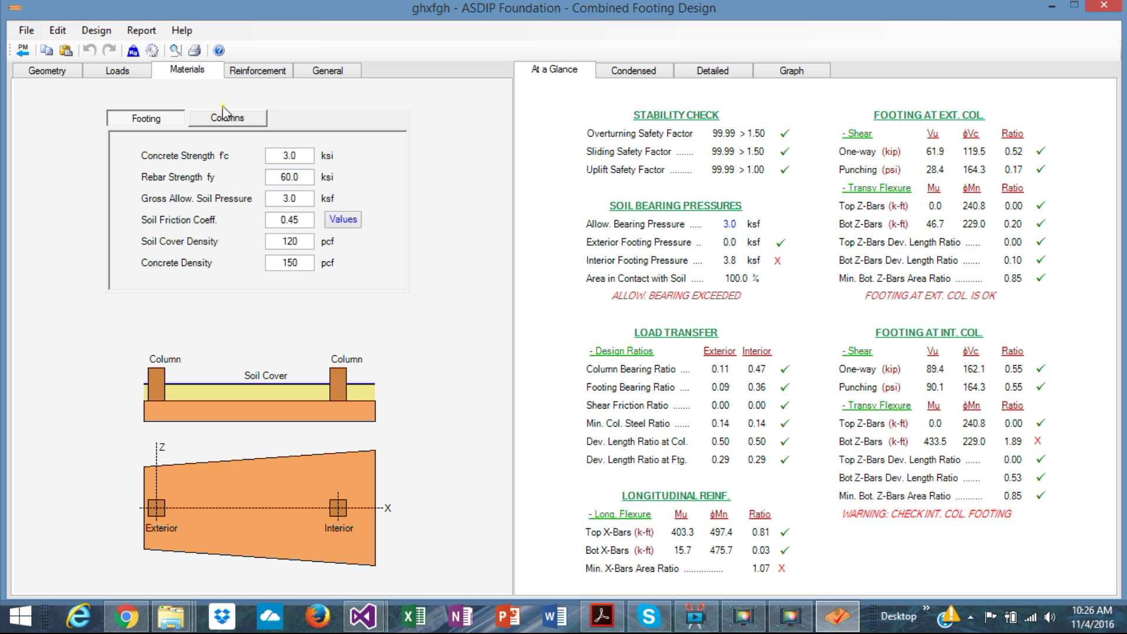
left_click(241, 119)
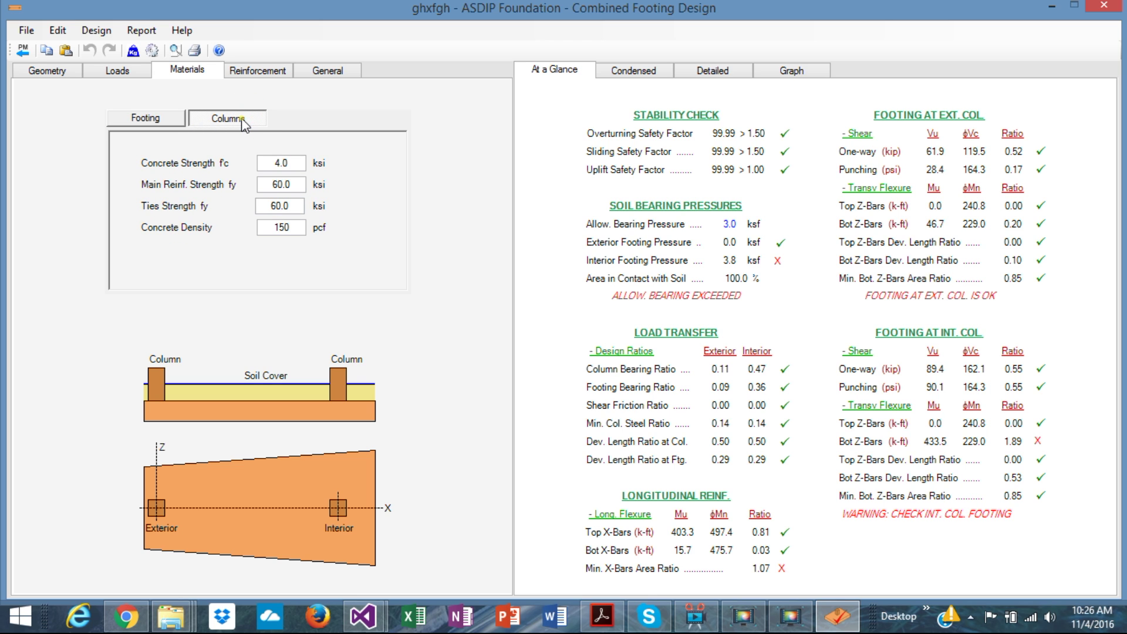
left_click(263, 70)
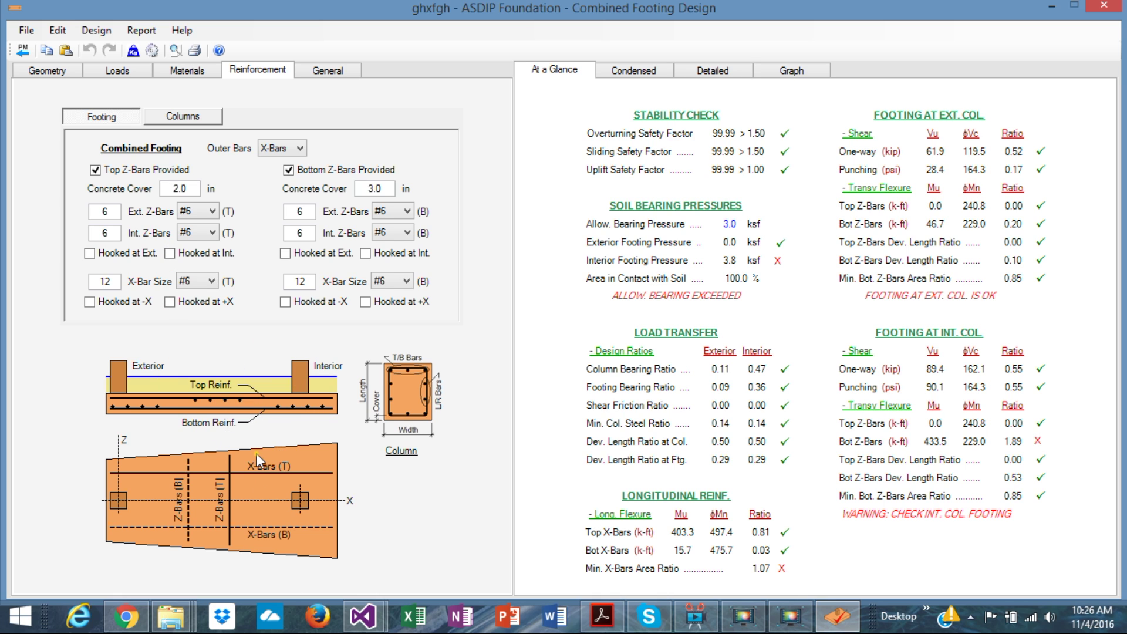
left_click(192, 120)
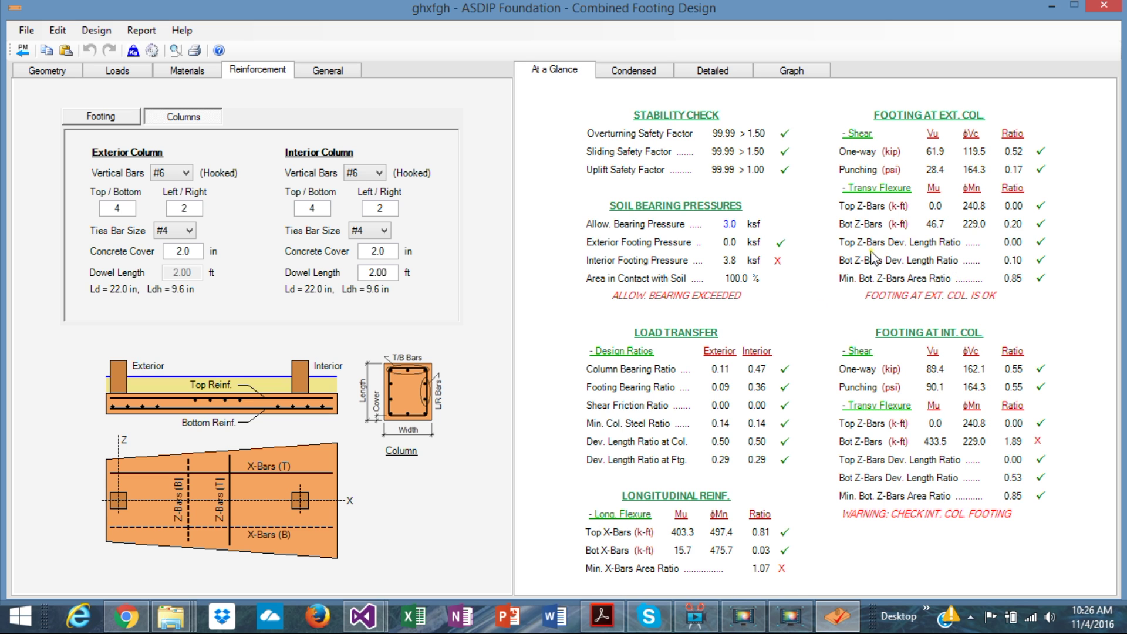
Examine the combined footing's condensed results, from geometry, soil pressures and applied loads through shear, flexure and load transfer to sliding, uplift and design codes
left_click(635, 70)
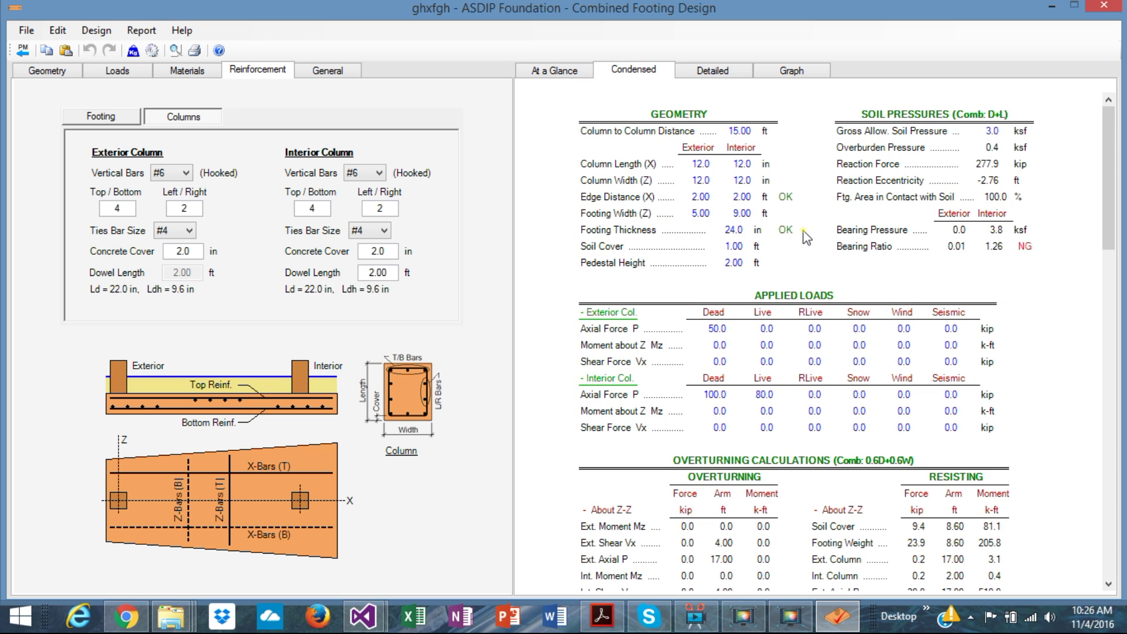
scroll(902, 346, "down", 8)
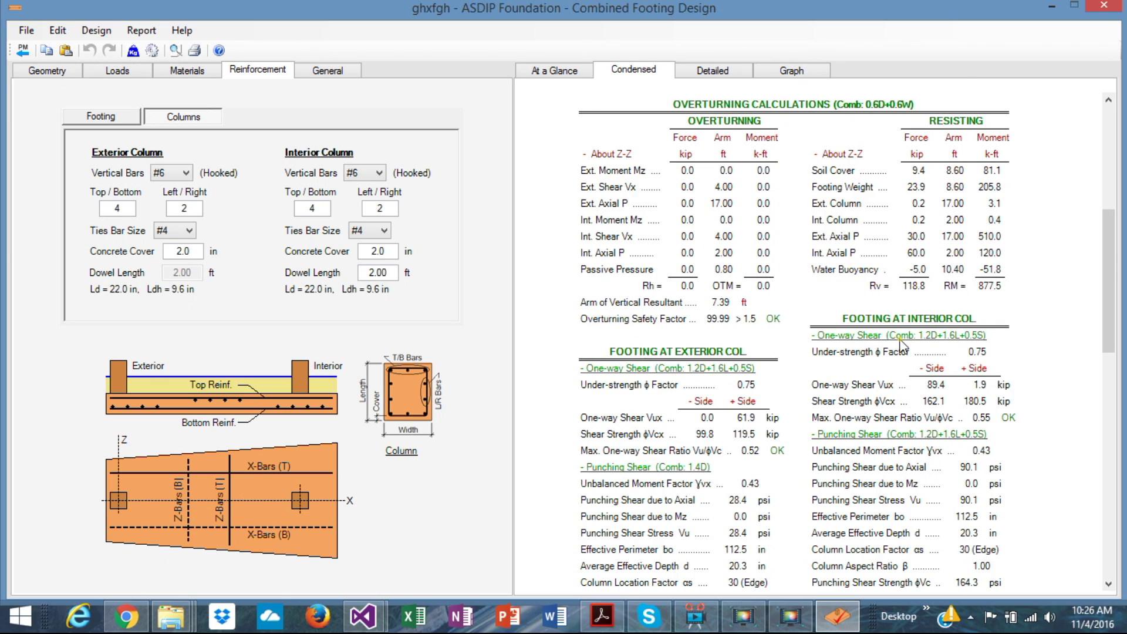
scroll(903, 347, "up", 8)
scroll(902, 346, "down", 2)
scroll(902, 346, "down", 12)
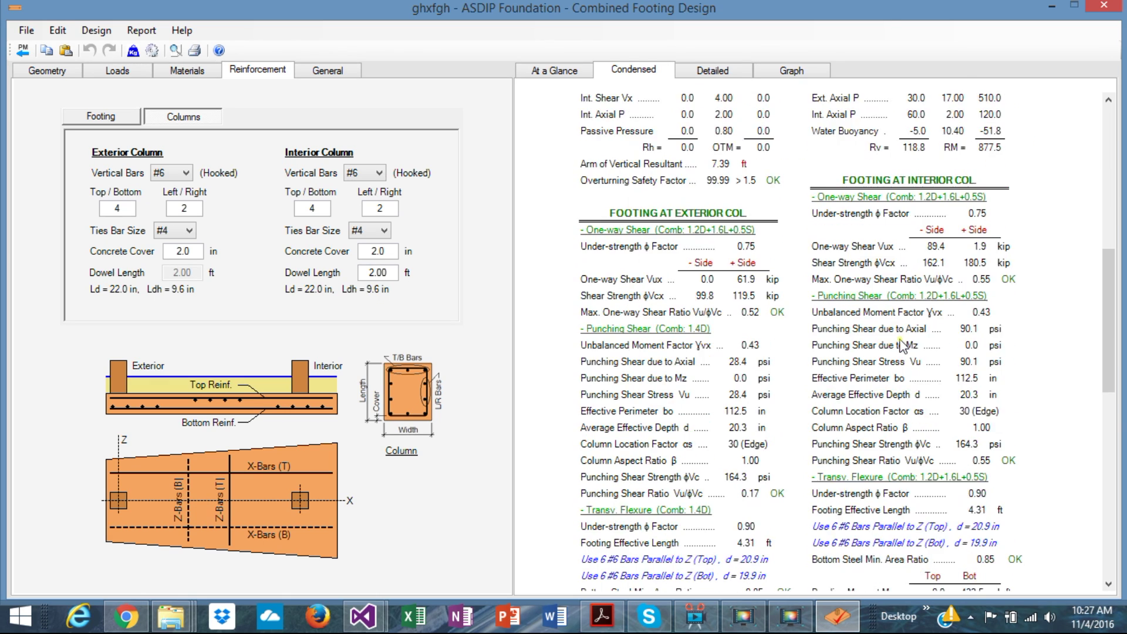
scroll(902, 346, "down", 7)
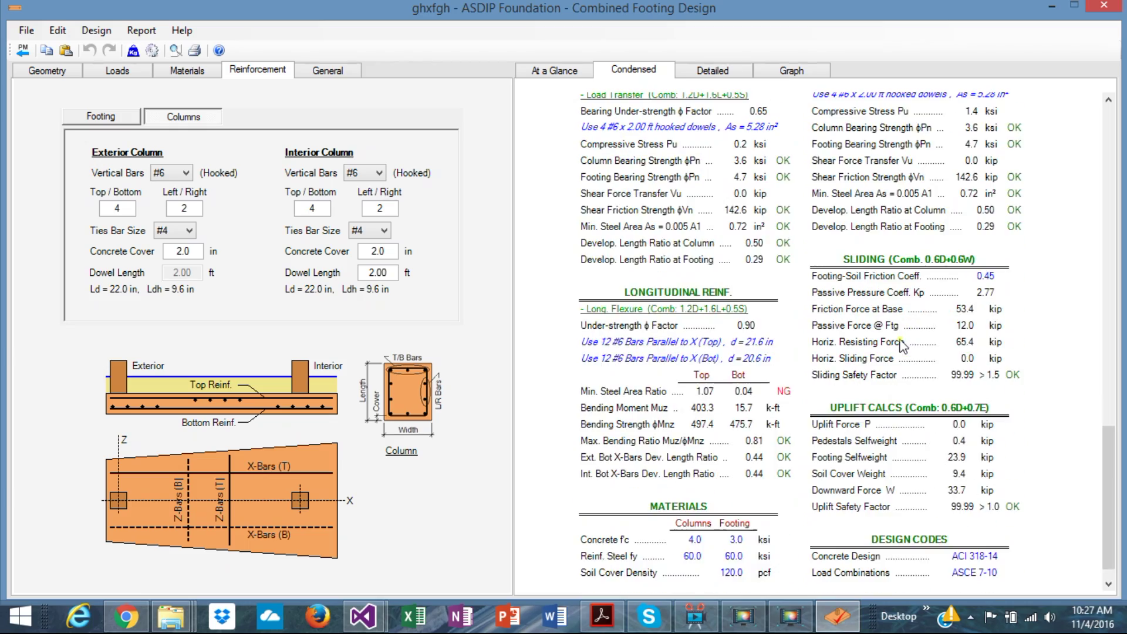
scroll(902, 346, "up", 8)
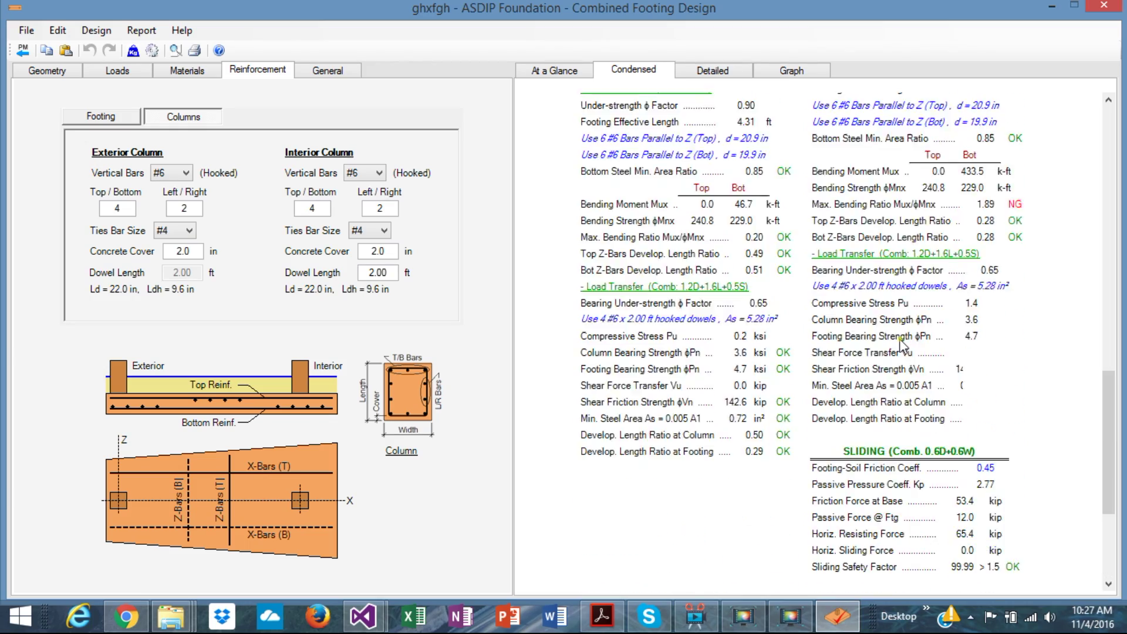
scroll(902, 347, "down", 8)
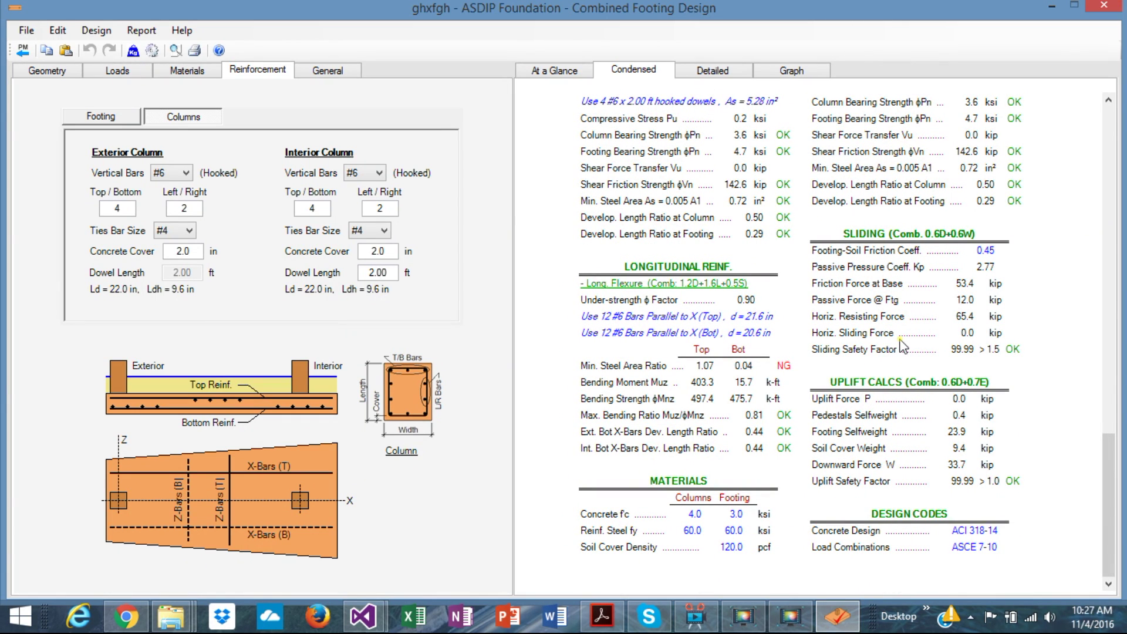
Examine the combined footing's detailed calculations, from soil bearing, overturning, sliding and uplift through shear, flexure and columns to the design codes and materials
left_click(710, 71)
scroll(875, 323, "down", 5)
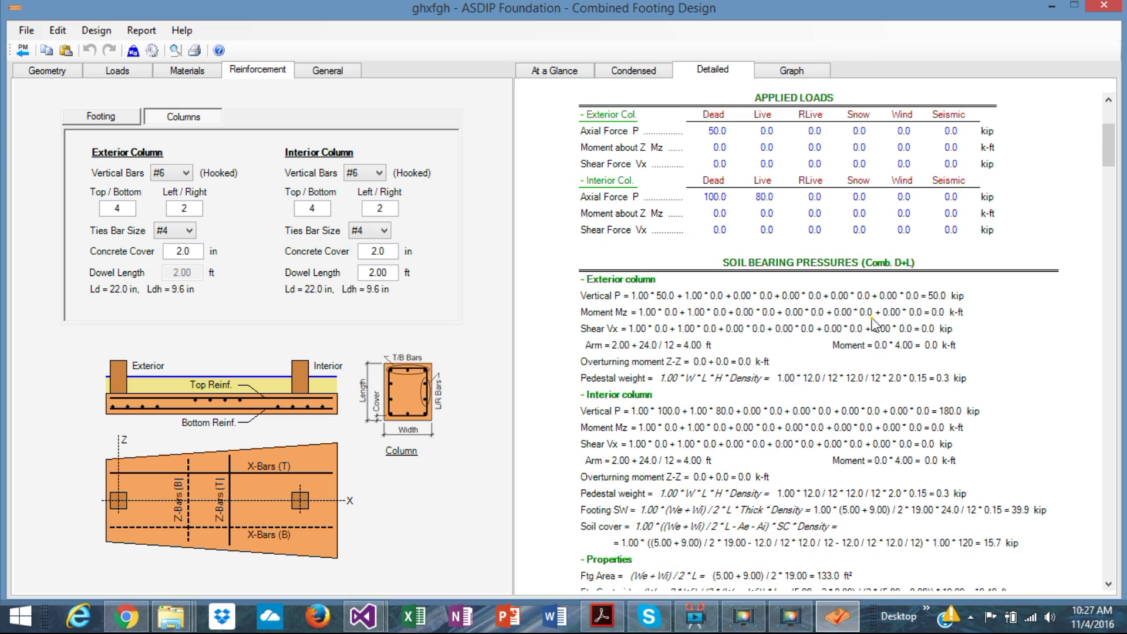
scroll(874, 323, "down", 12)
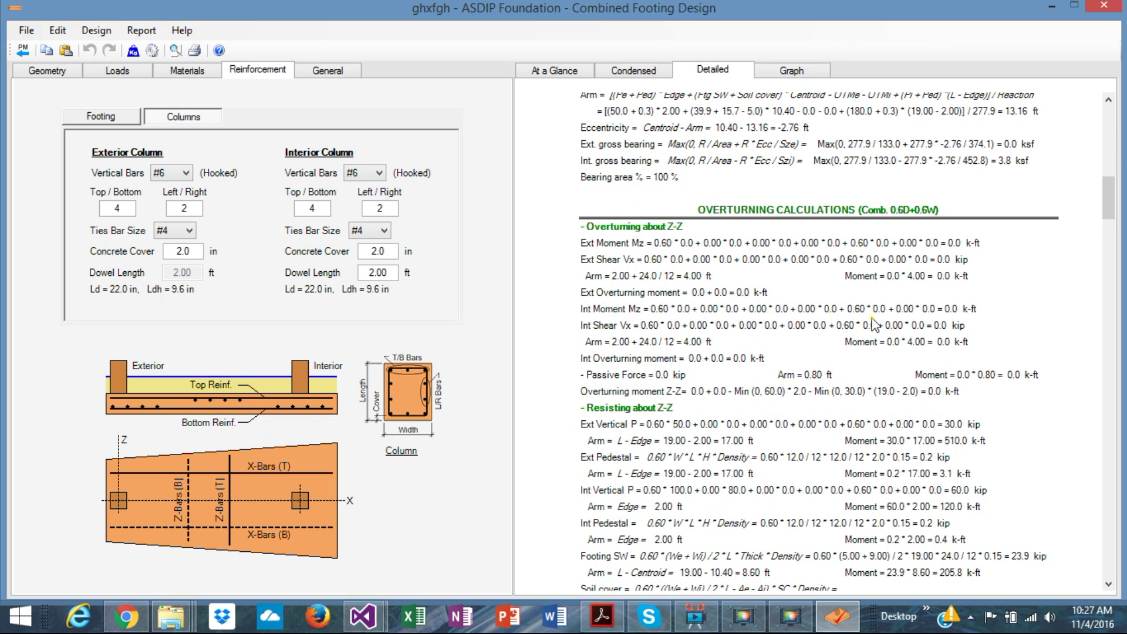
scroll(874, 323, "down", 4)
scroll(874, 324, "down", 16)
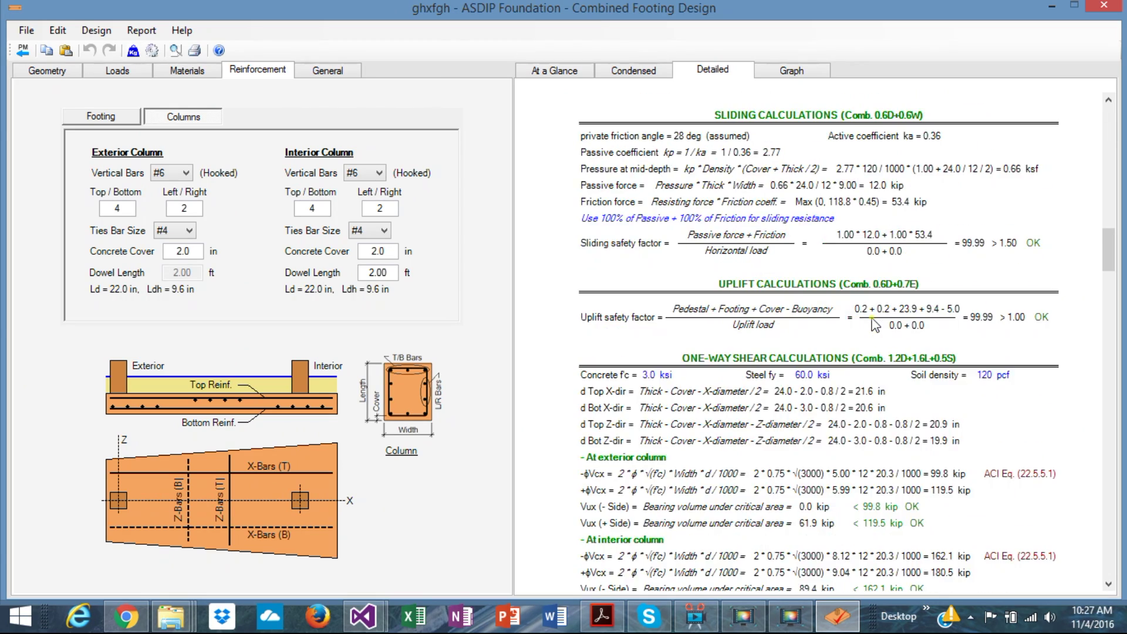
scroll(874, 323, "down", 2)
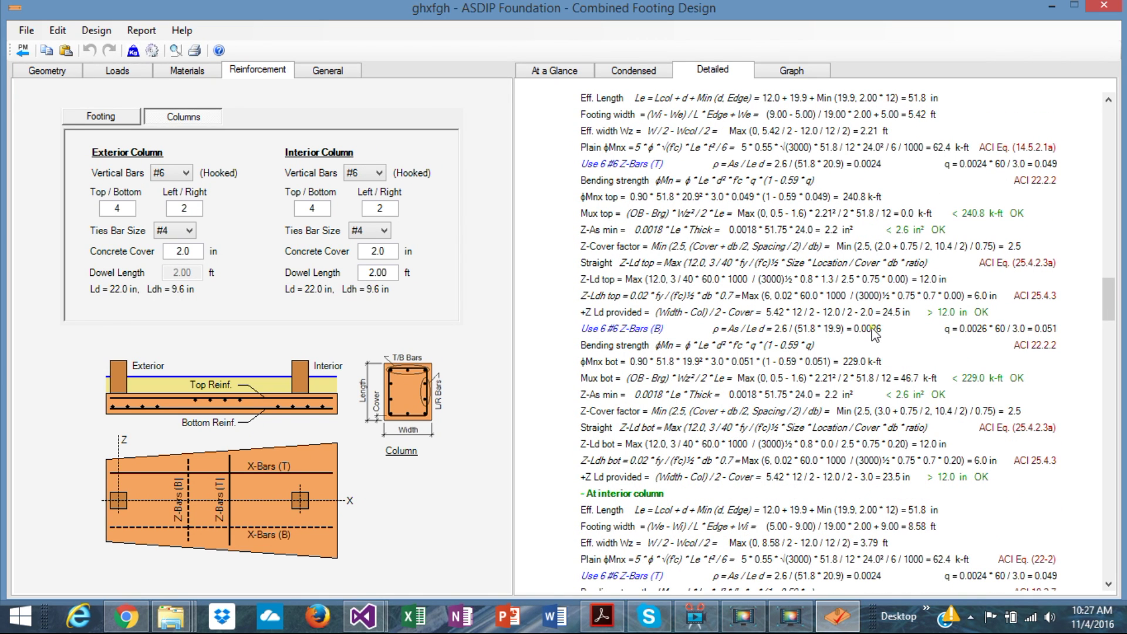
scroll(912, 341, "down", 10)
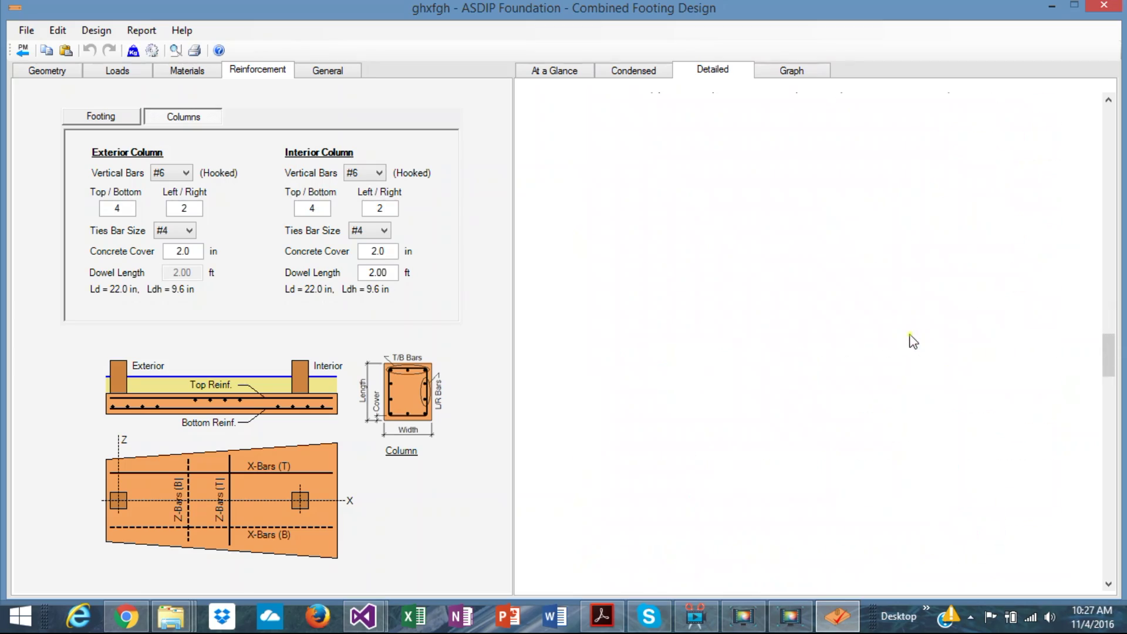
scroll(911, 340, "down", 4)
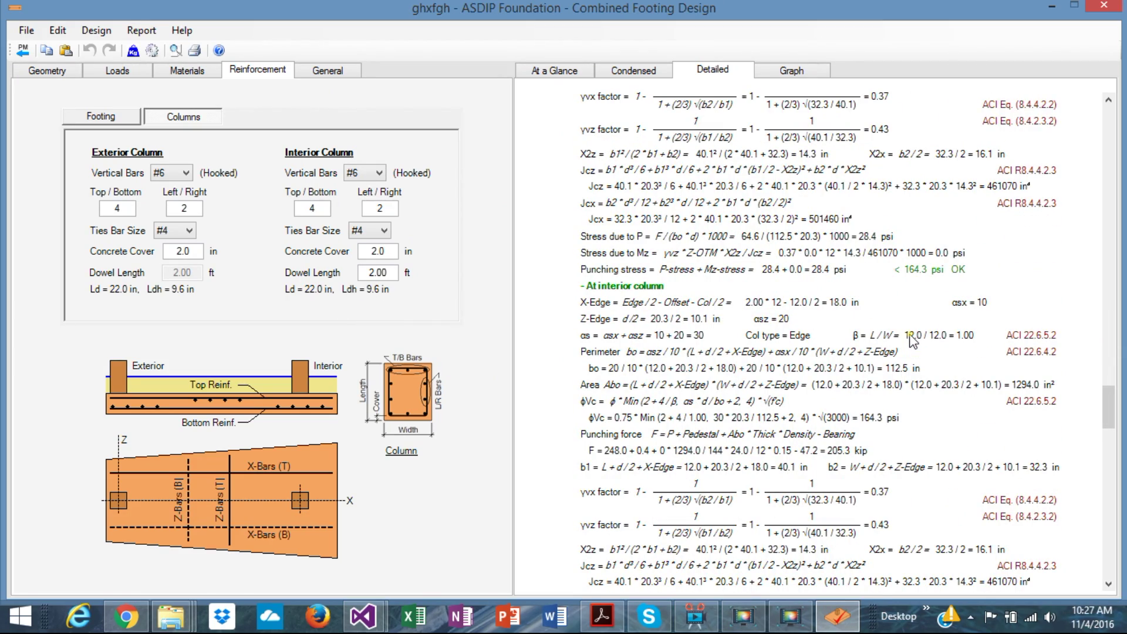
scroll(911, 340, "down", 7)
scroll(911, 340, "down", 15)
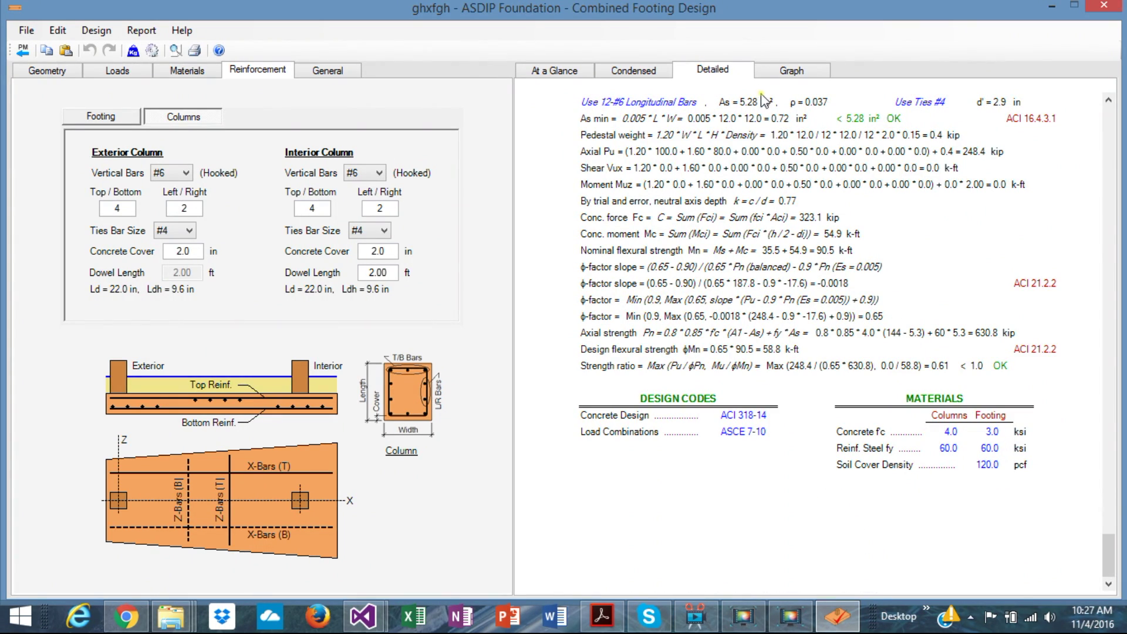
View the combined footing's bearing graph, shear and moment diagrams, column interaction diagrams and construction drawing
left_click(785, 73)
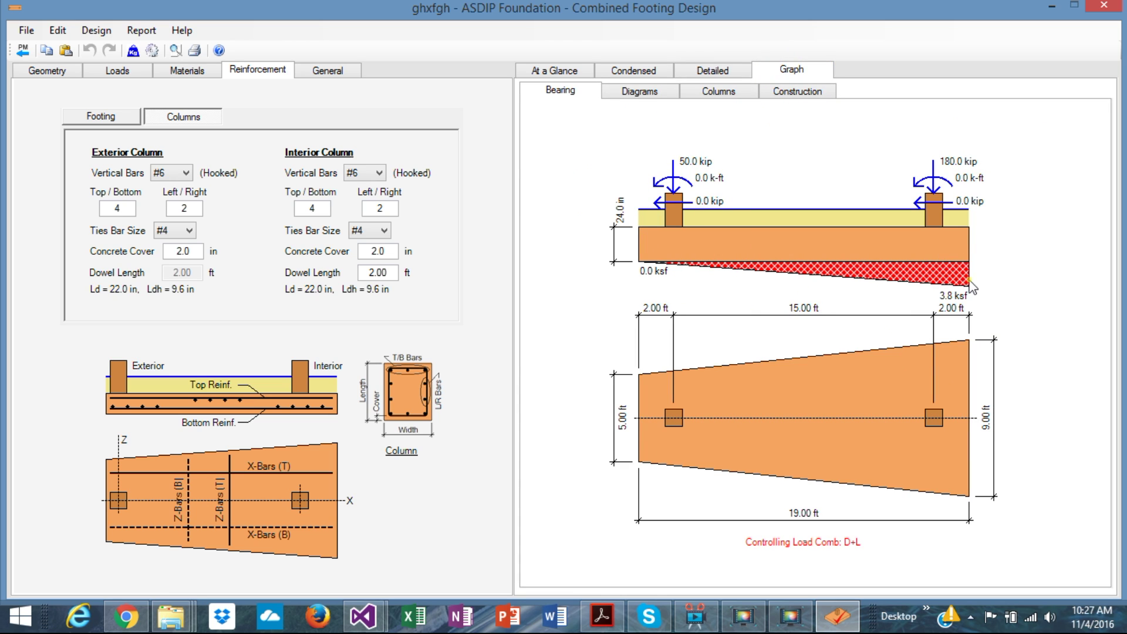
left_click(629, 98)
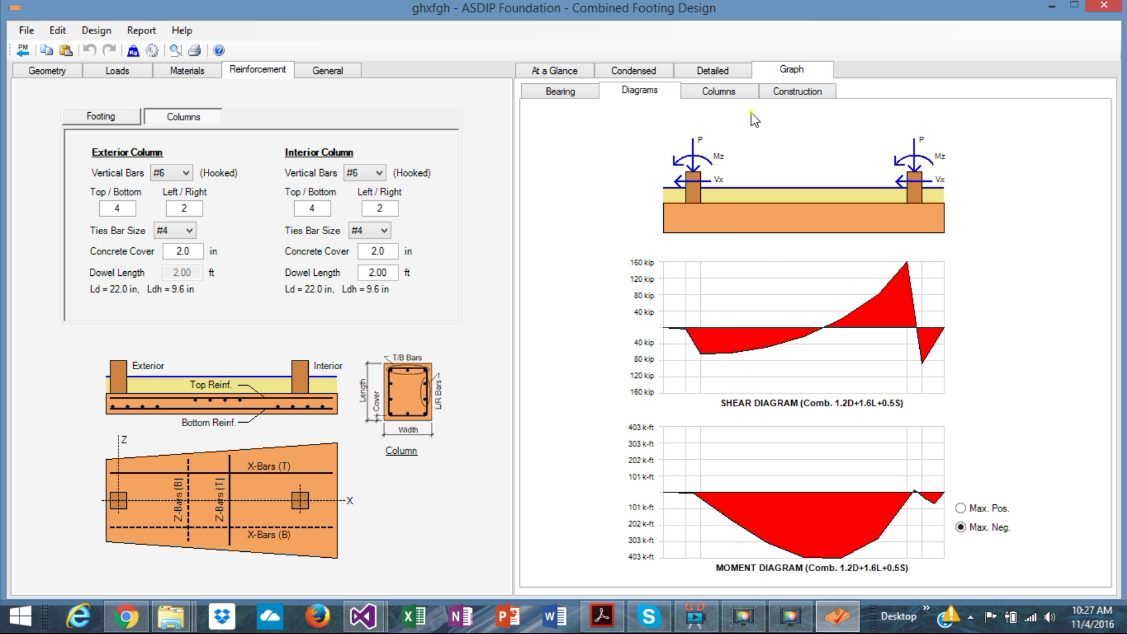
left_click(727, 93)
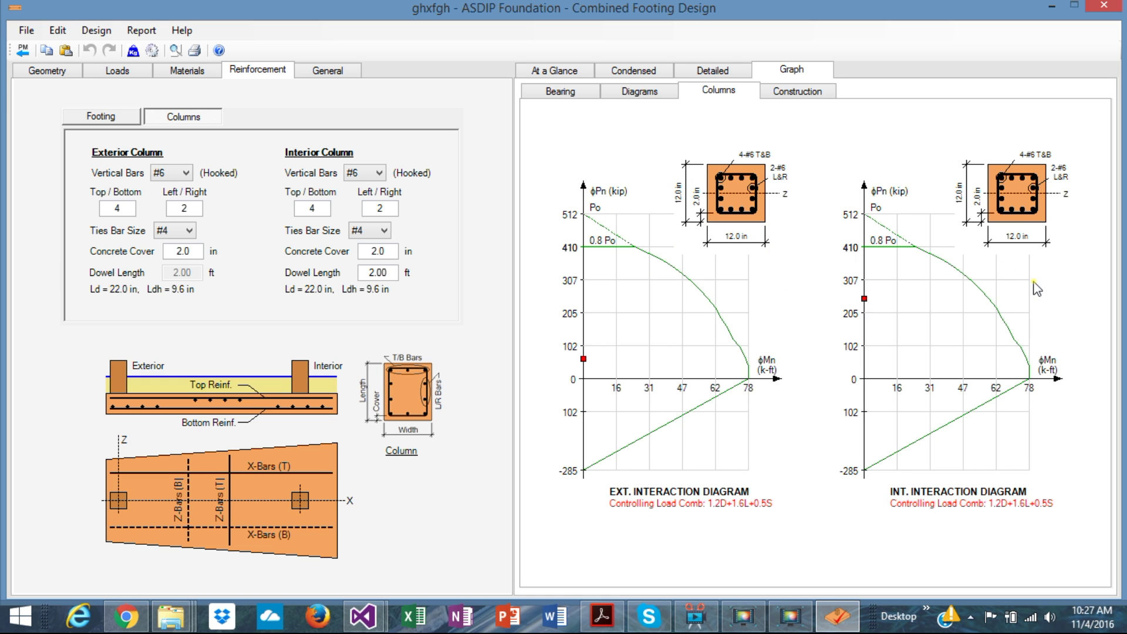
left_click(796, 92)
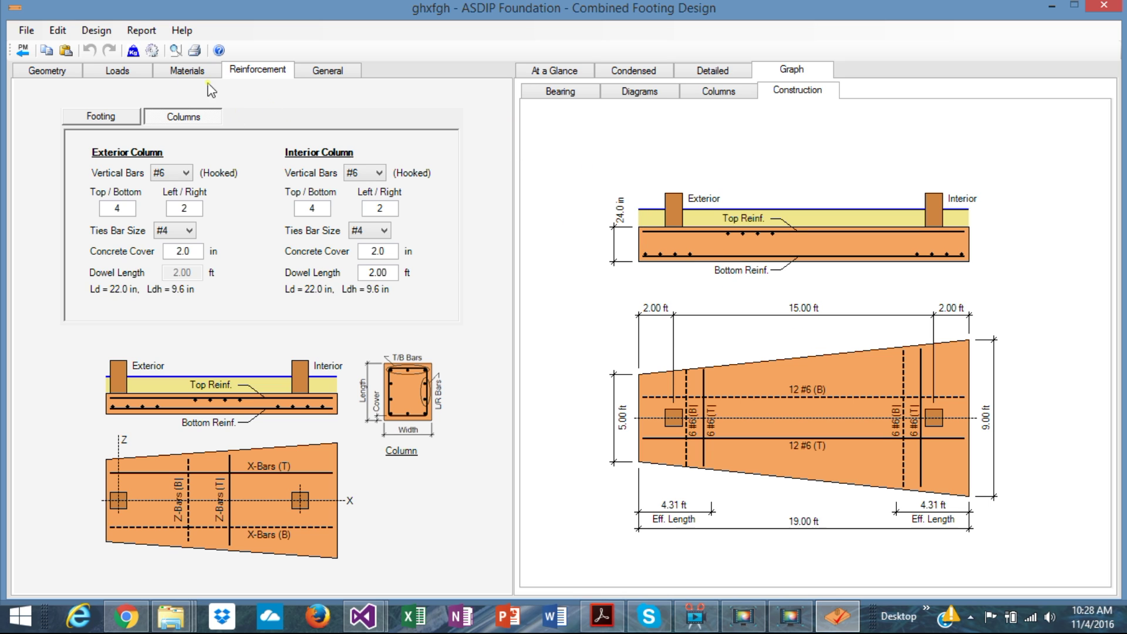
Open a print preview of the combined footing's detailed report
left_click(143, 29)
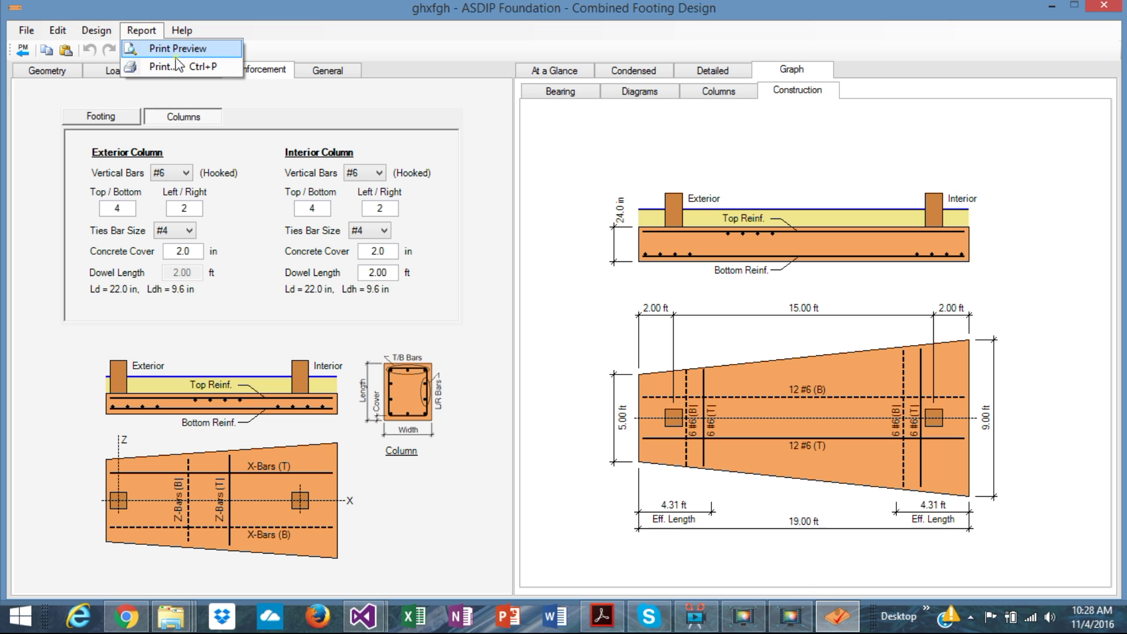
left_click(171, 48)
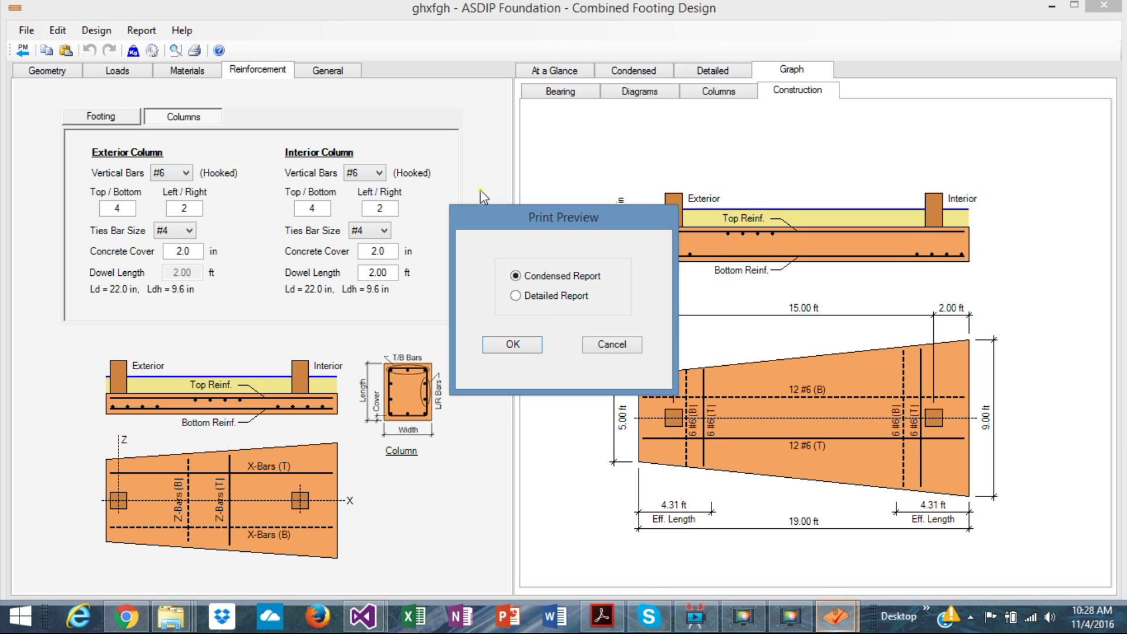
left_click(539, 295)
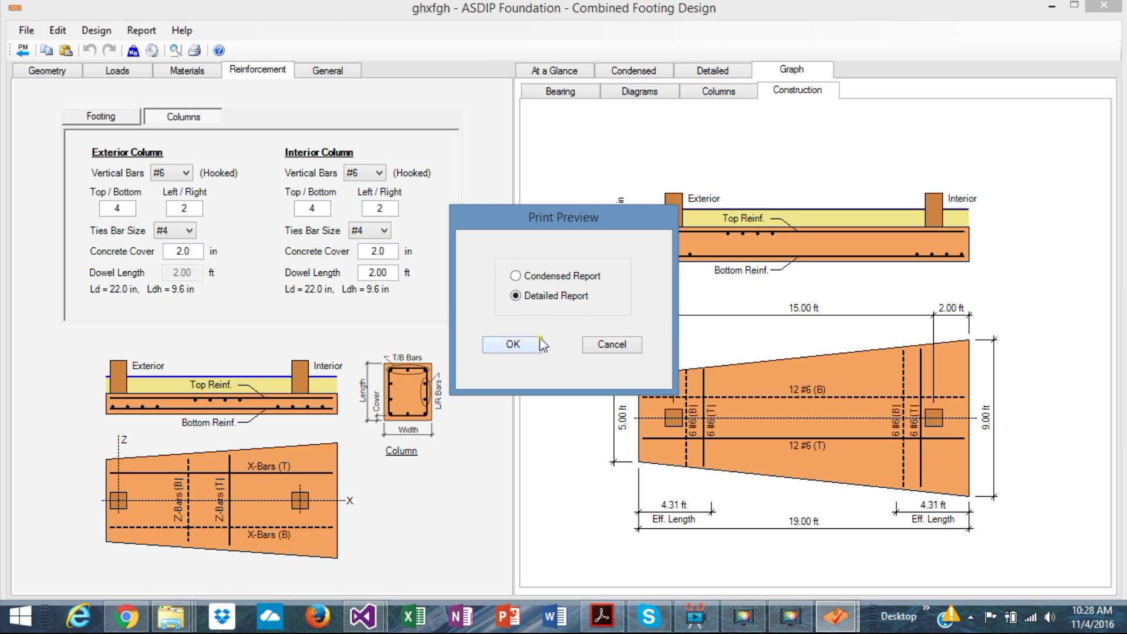
left_click(519, 346)
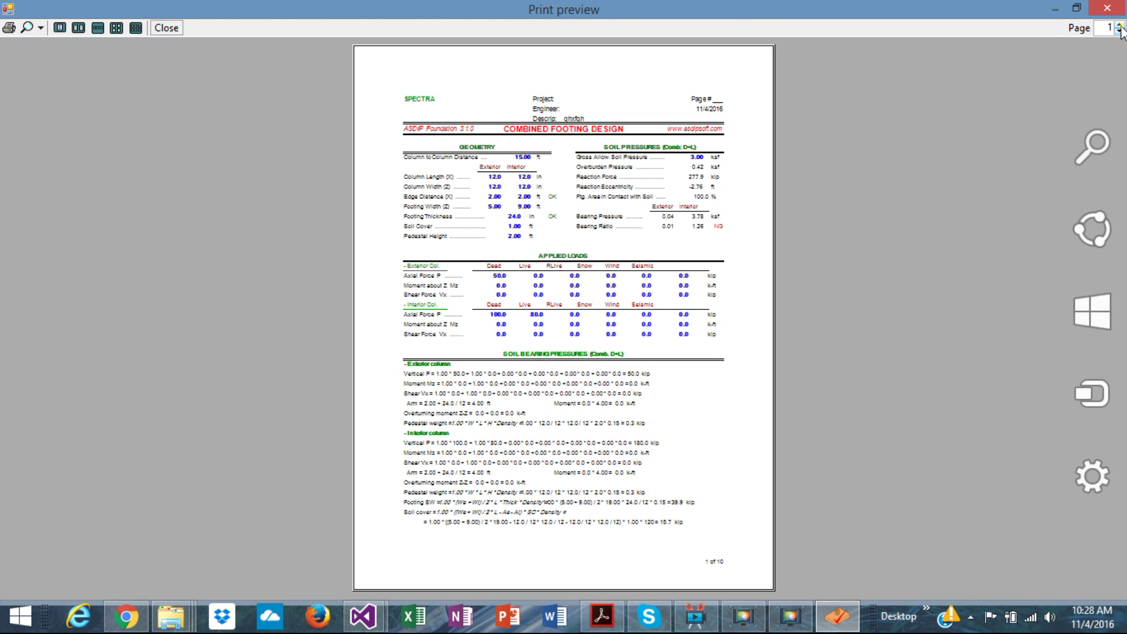
Page through the detailed report to page 10 and display six pages at a time
left_click(1118, 25)
left_click(1119, 26)
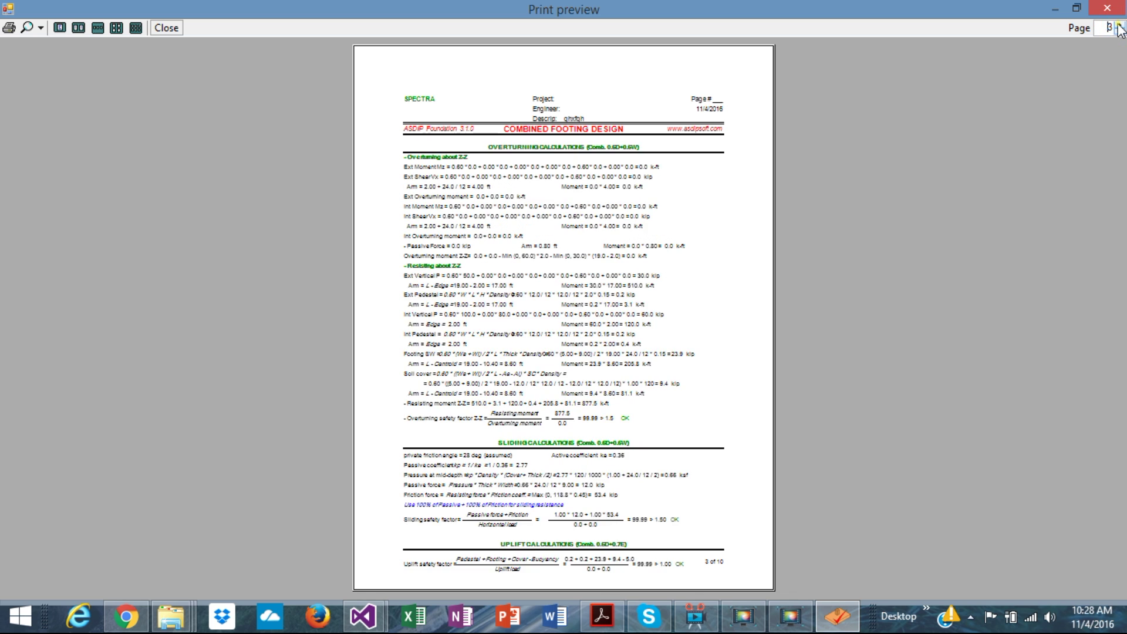
left_click(1118, 26)
left_click(1118, 25)
left_click(1118, 25)
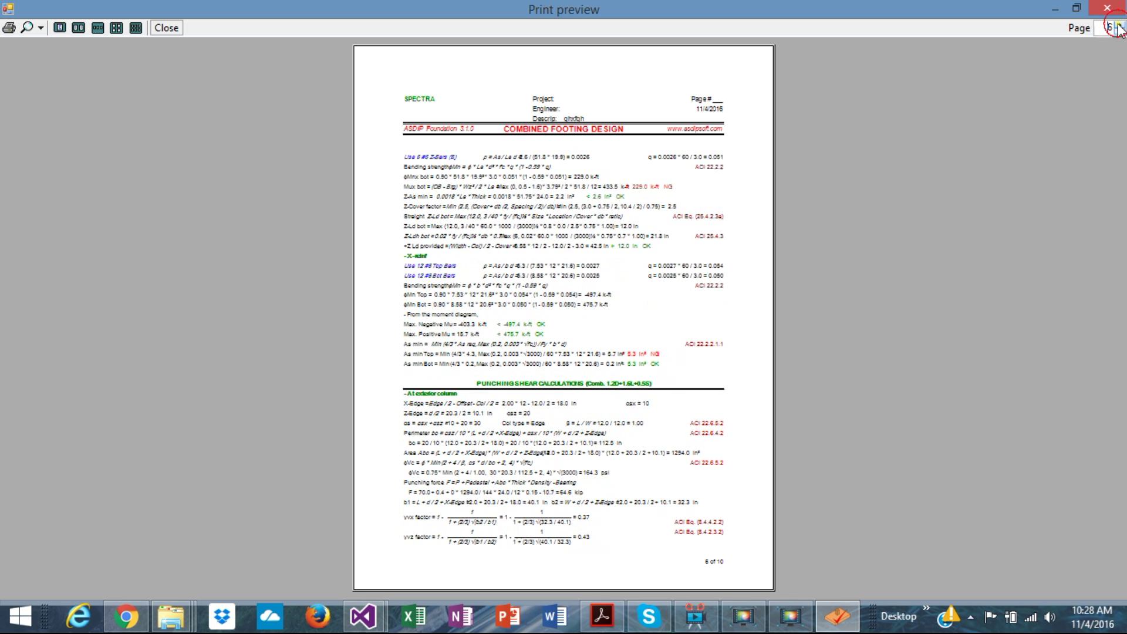
left_click(1119, 26)
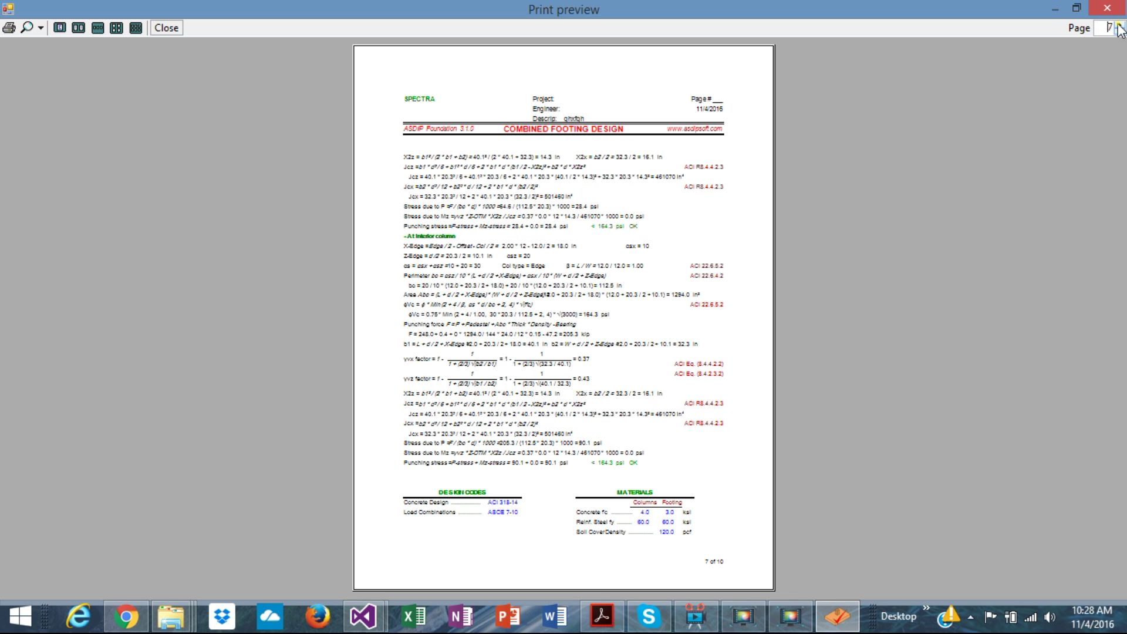
left_click(1118, 25)
left_click(1119, 25)
left_click(1119, 26)
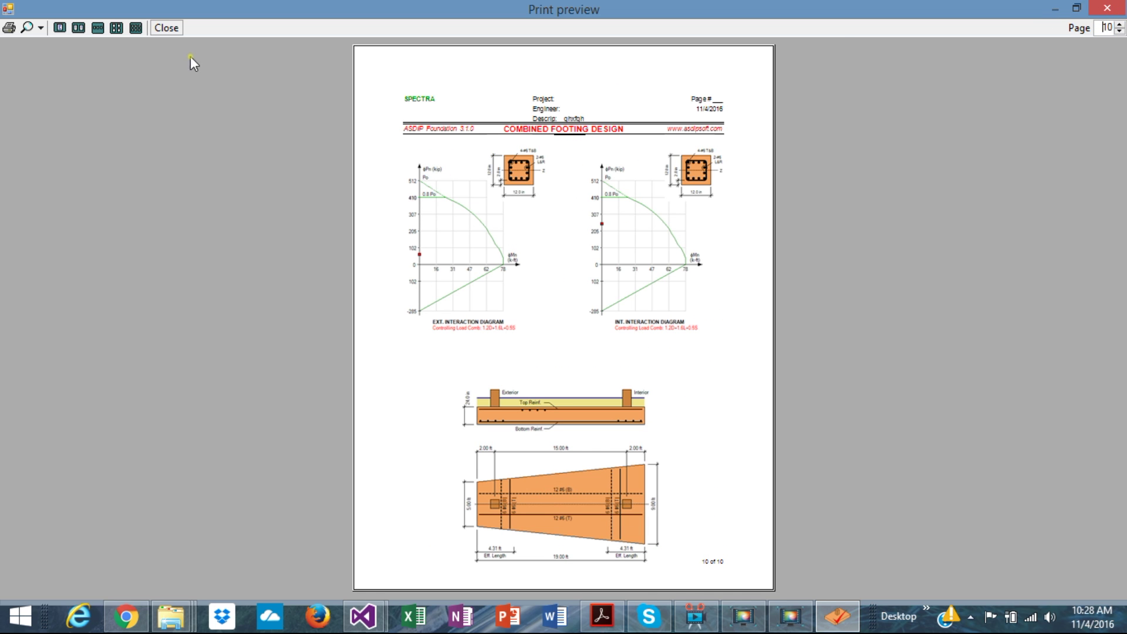
left_click(135, 28)
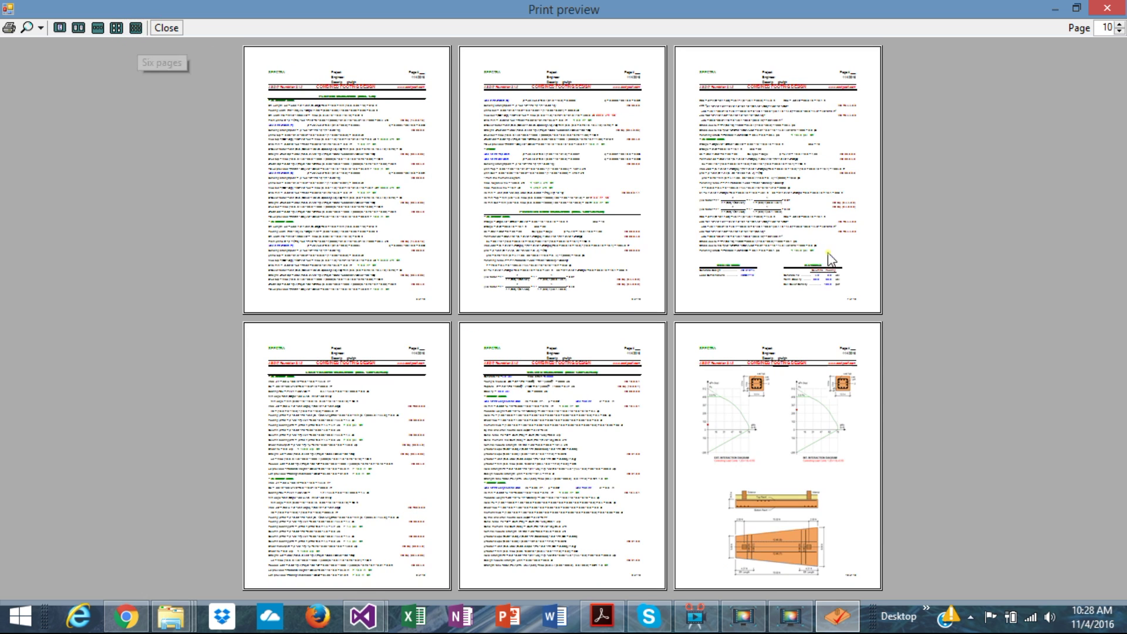
Close the report preview and the combined footing design to return to the project manager
left_click(1106, 7)
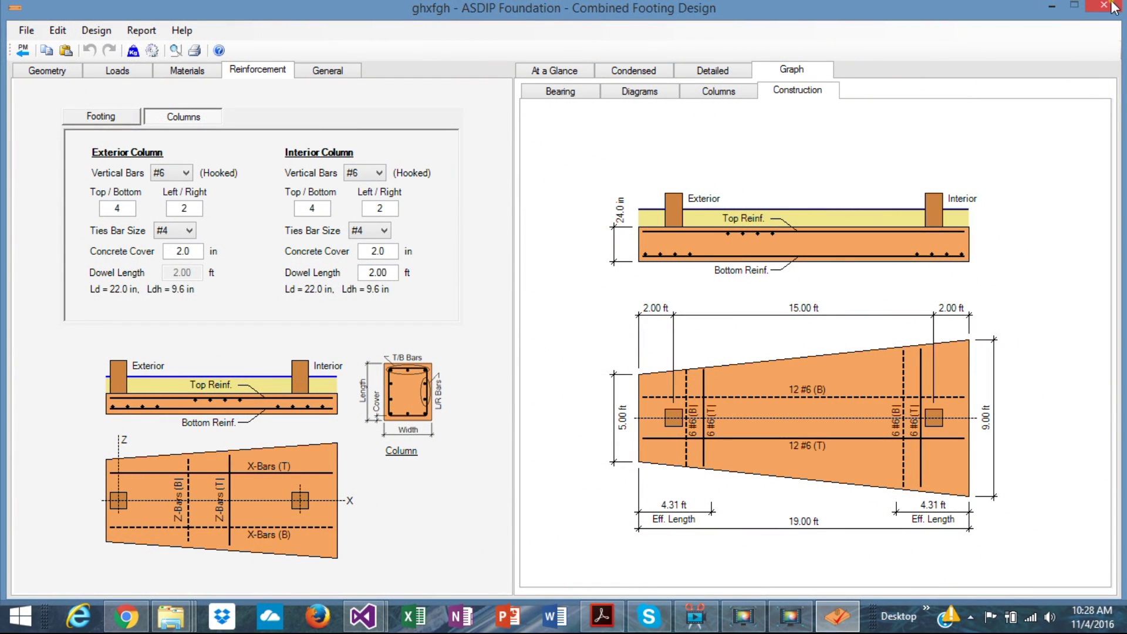
left_click(1100, 8)
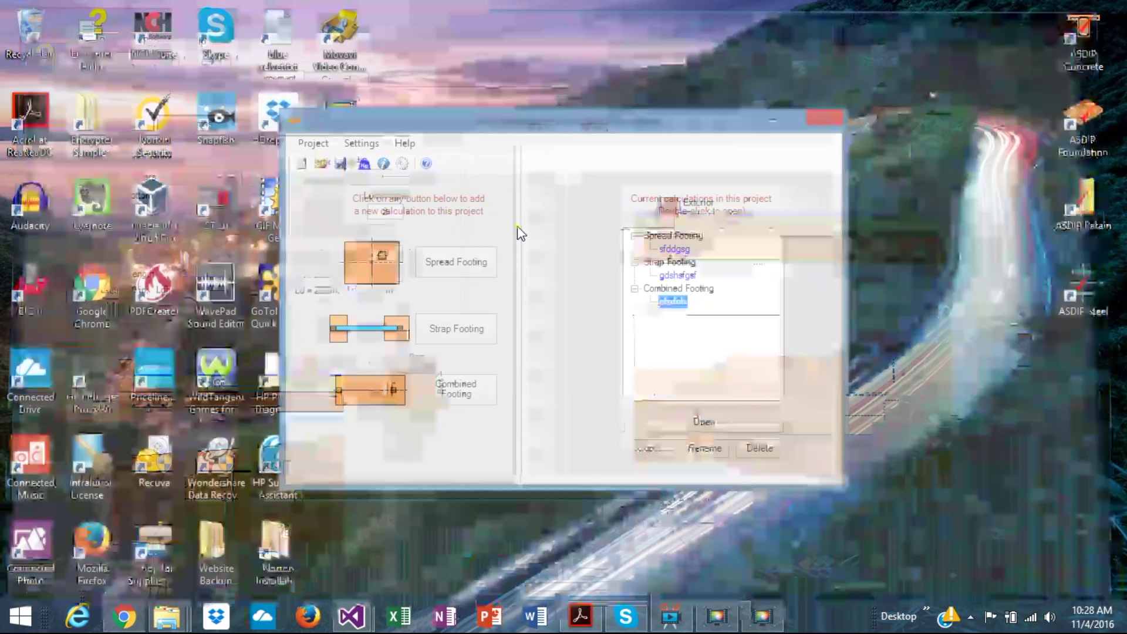